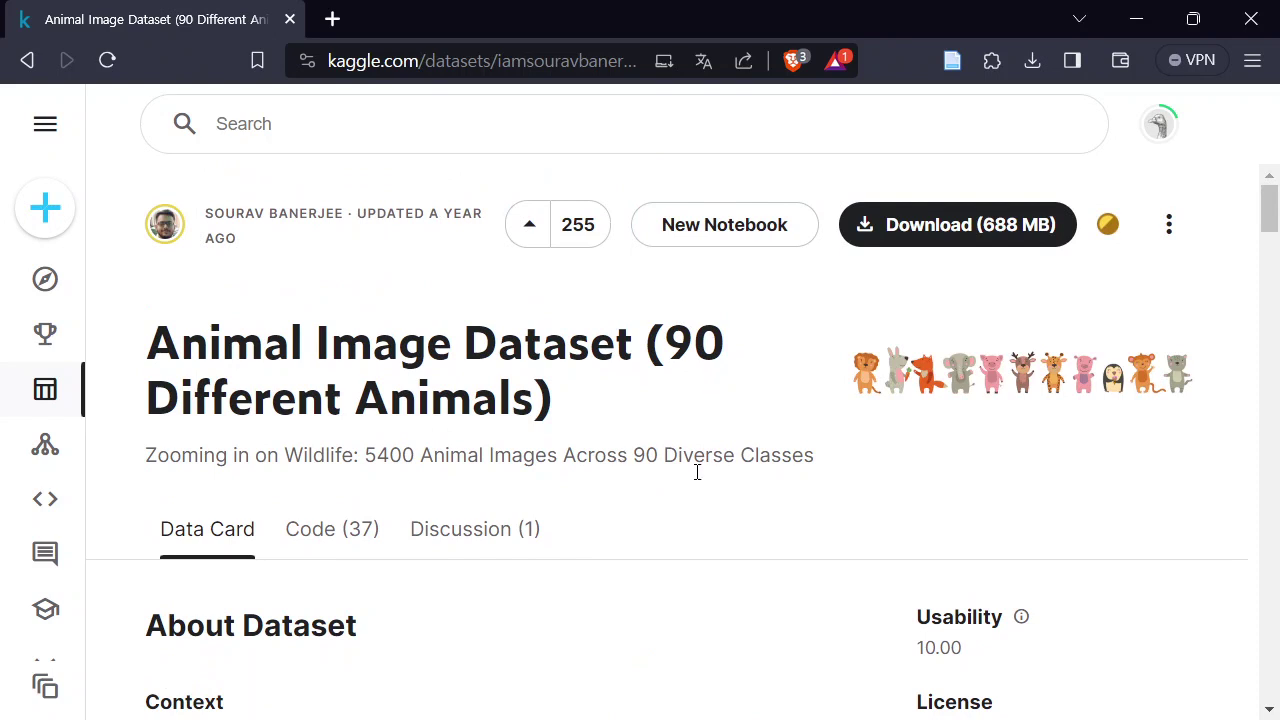
# Look through the Data Card description of the Animal Image Dataset on Kaggle
pyautogui.scroll(-1, 696, 508)
pyautogui.scroll(-3, 698, 508)
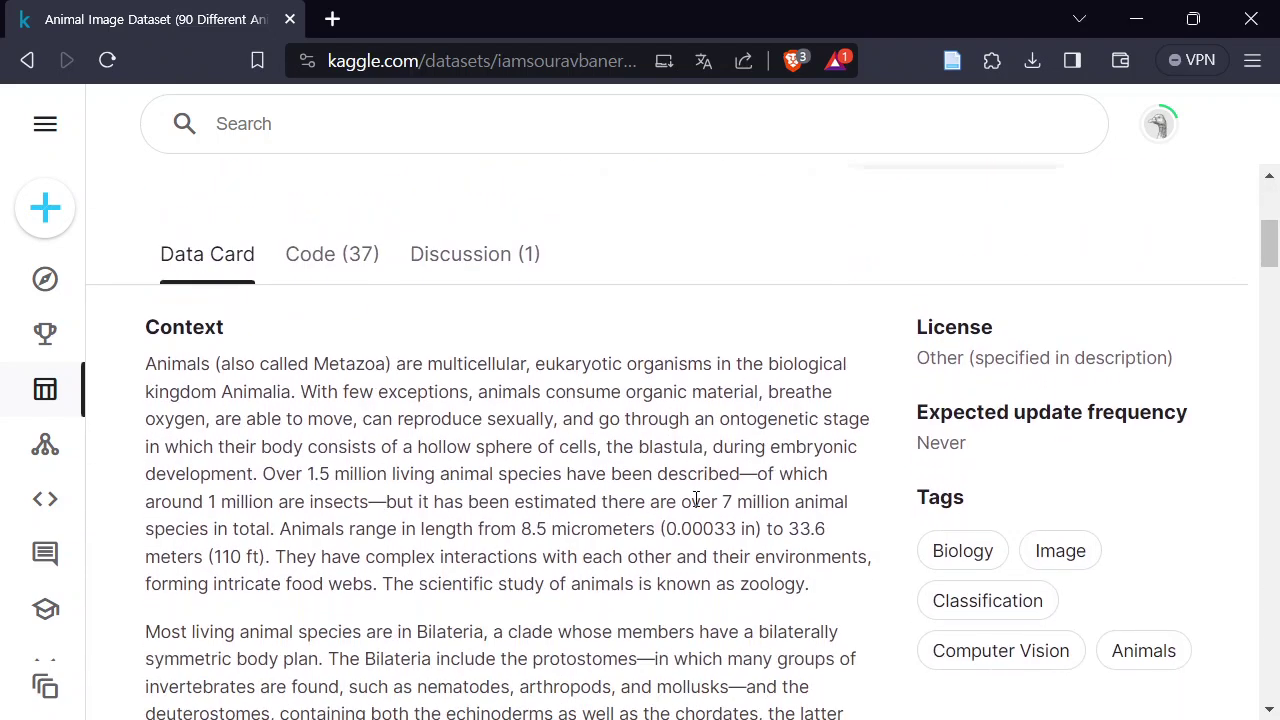
pyautogui.scroll(2, 696, 497)
pyautogui.scroll(2, 696, 500)
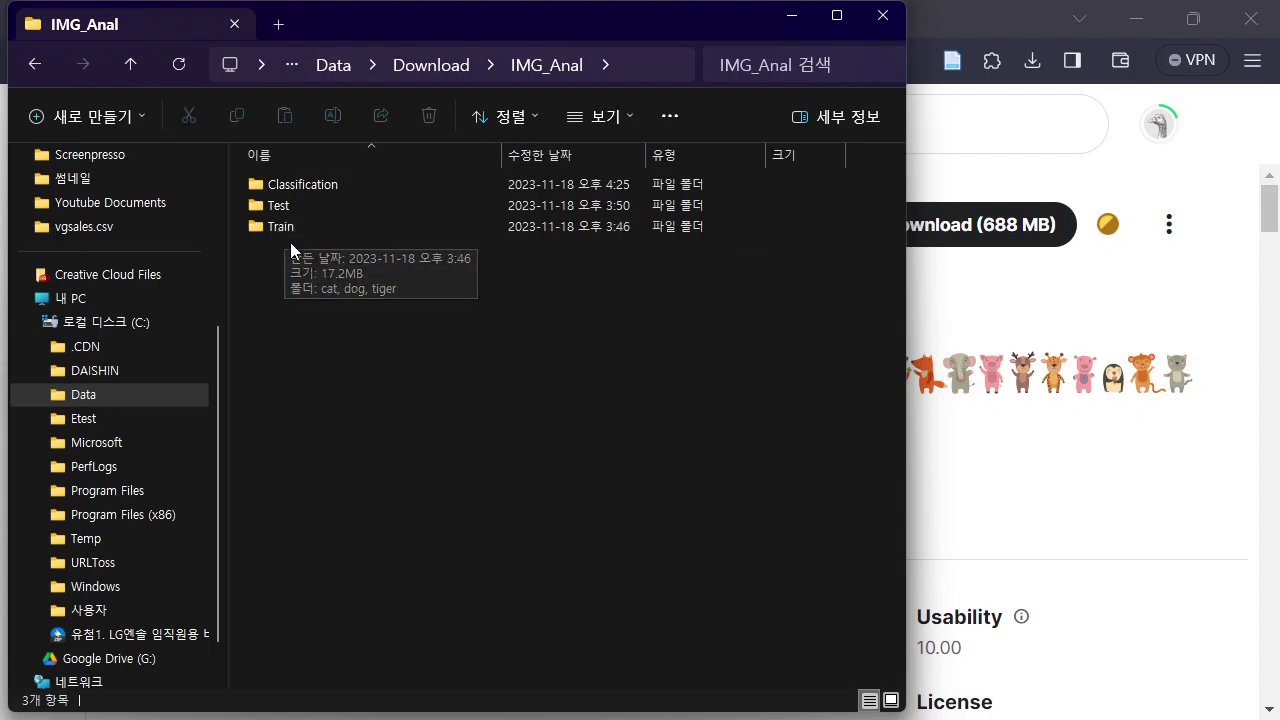
# Open the cat folder inside Train in the IMG_Anal directory and look through its images
pyautogui.moveTo(283, 216)
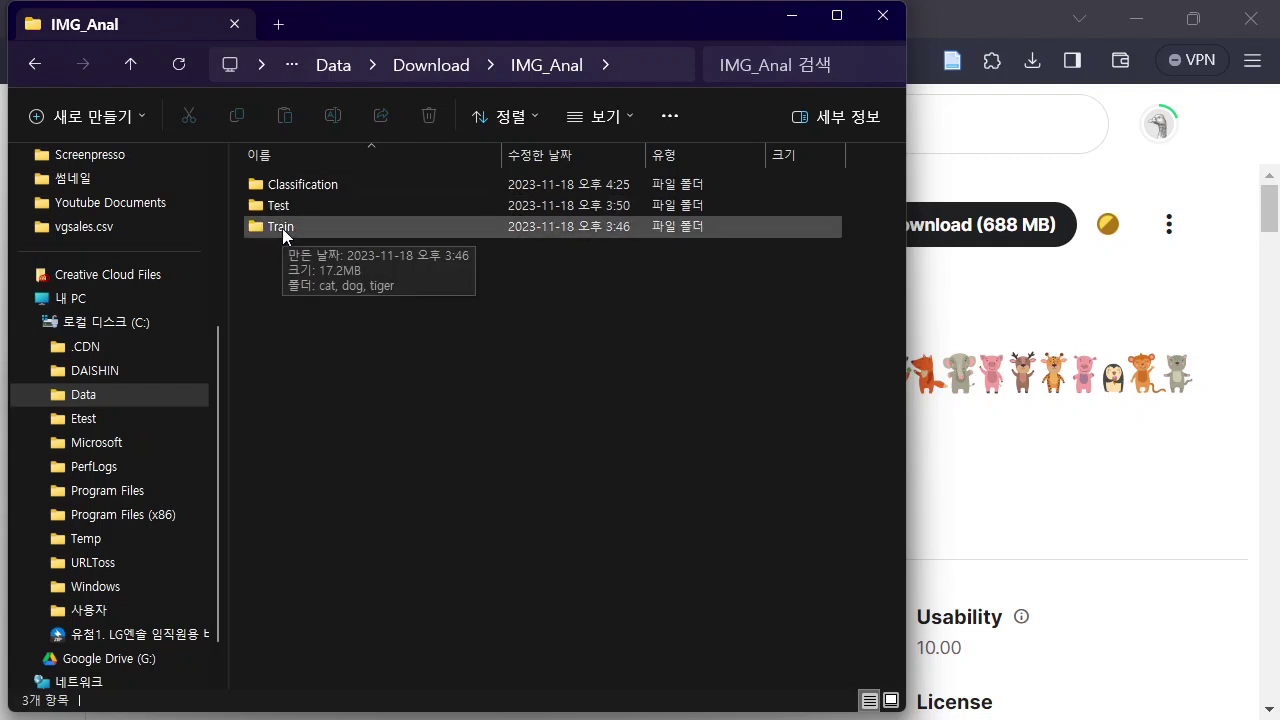
pyautogui.doubleClick(282, 228)
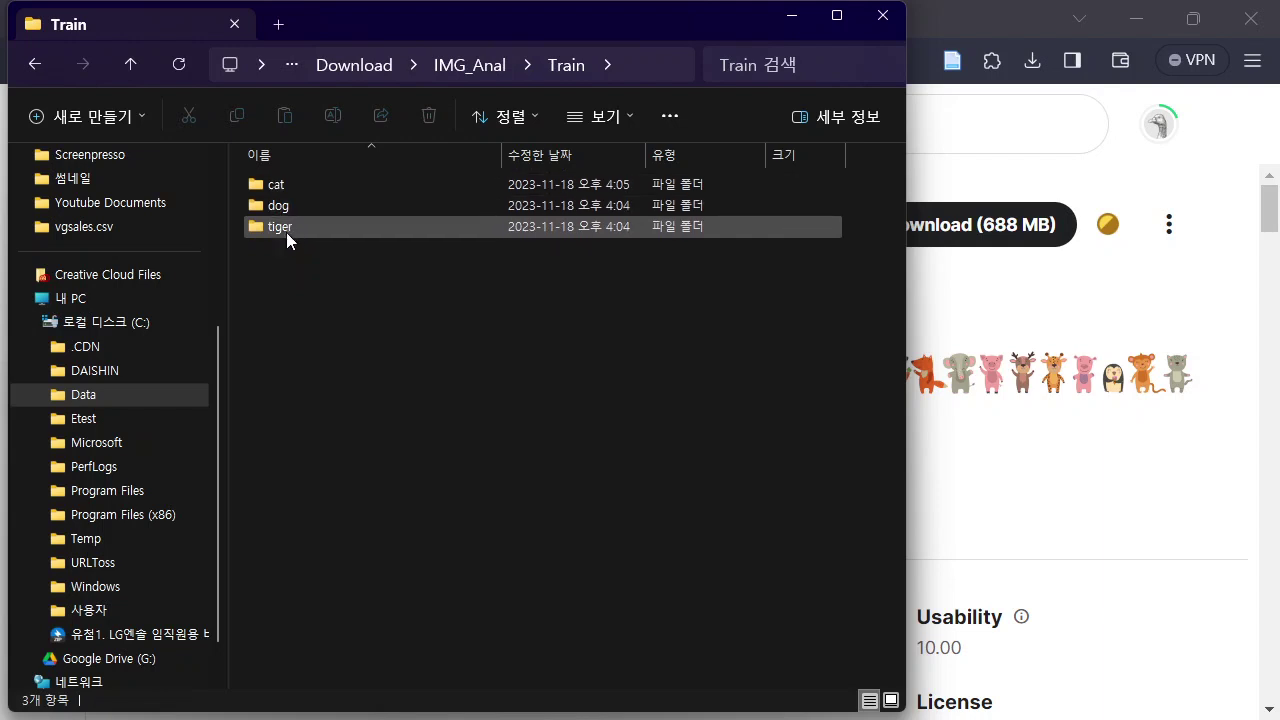
pyautogui.click(279, 188)
pyautogui.doubleClick(279, 188)
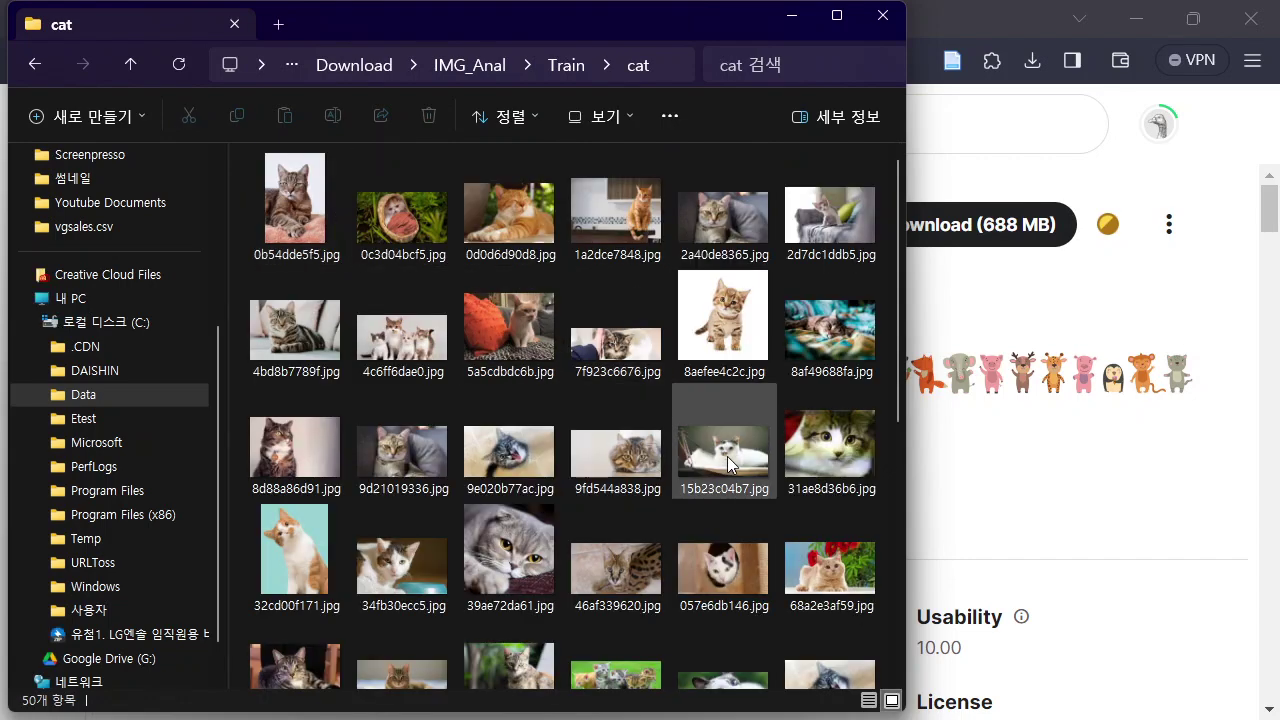
pyautogui.scroll(-5, 729, 466)
pyautogui.scroll(5, 715, 468)
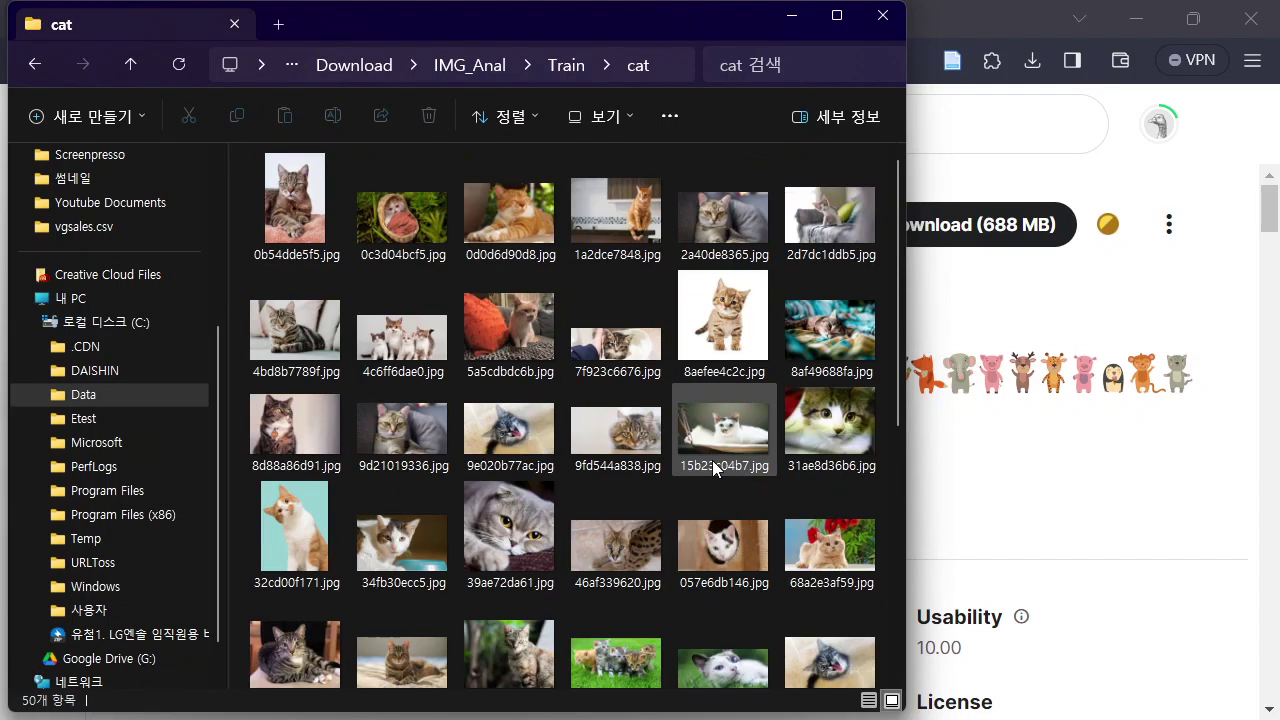
# View the images in the dog and tiger folders of the Train directory
pyautogui.click(562, 68)
pyautogui.doubleClick(286, 209)
pyautogui.click(565, 65)
pyautogui.click(272, 230)
pyautogui.doubleClick(272, 228)
# Inspect the images in the cat, dog and tiger folders of the Test directory, and return to IMG_Anal
pyautogui.click(351, 65)
pyautogui.doubleClick(275, 206)
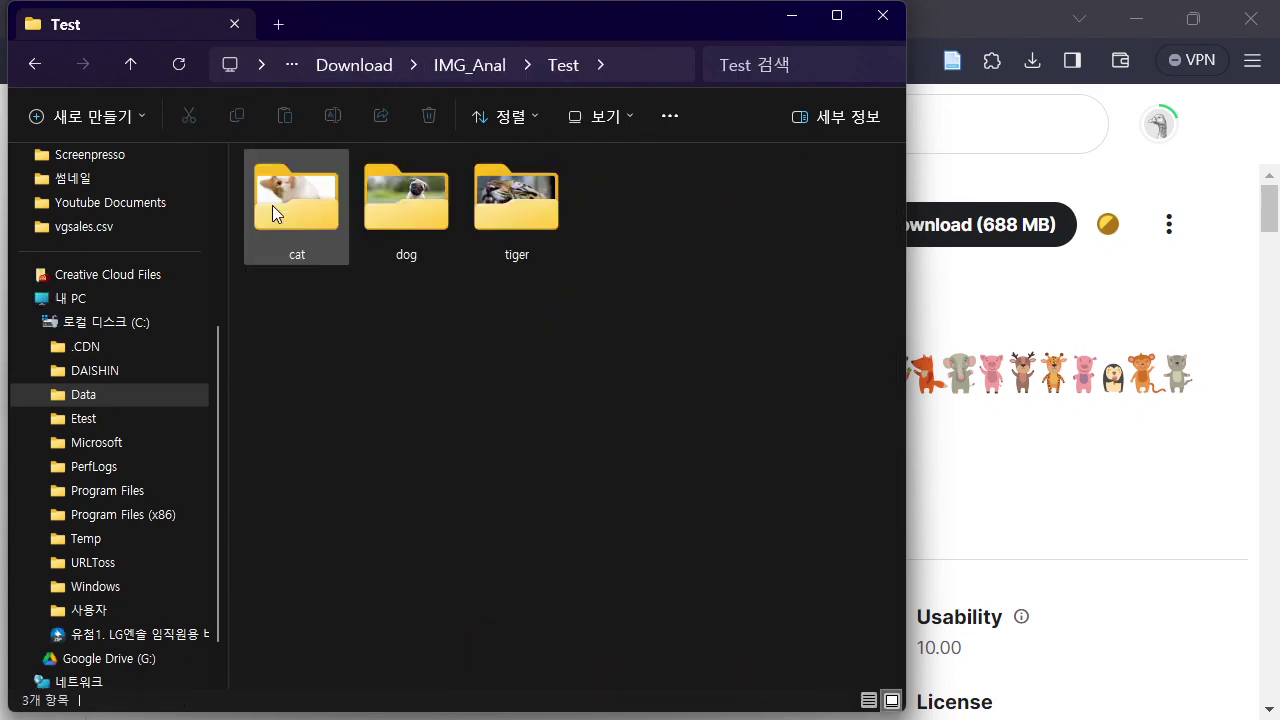
pyautogui.doubleClick(288, 208)
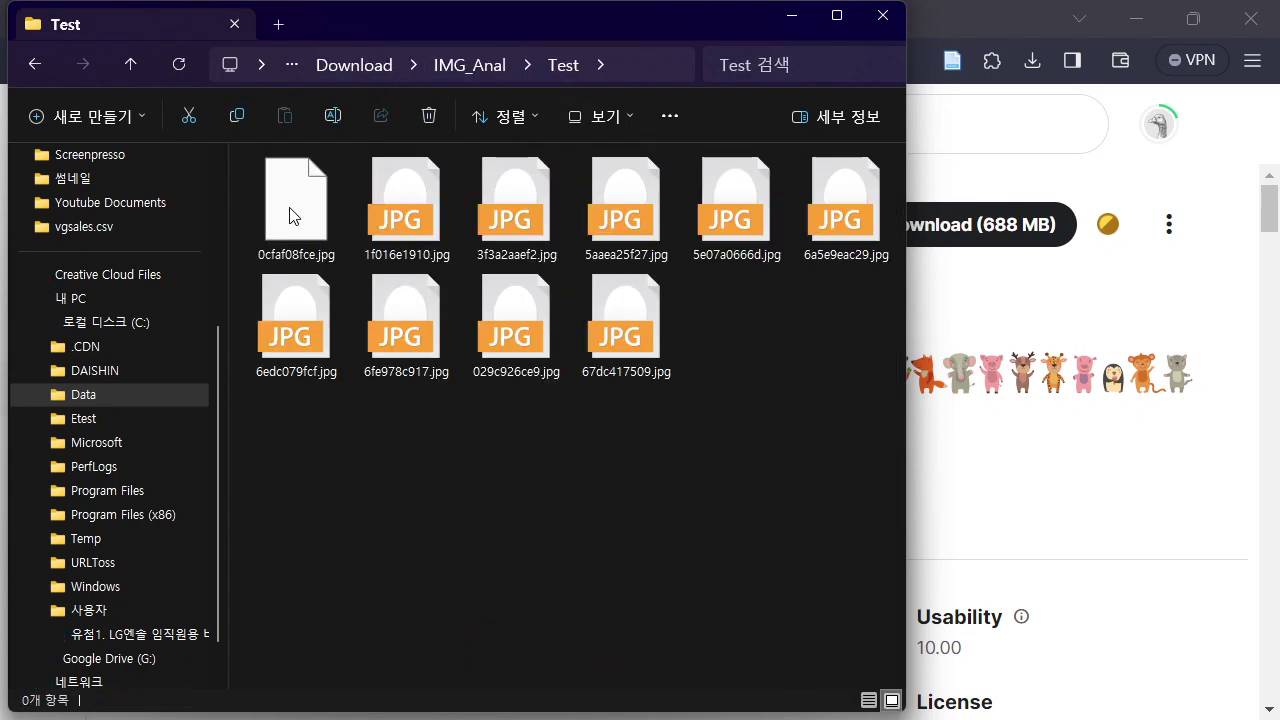
pyautogui.hotkey('alt', 'Left')
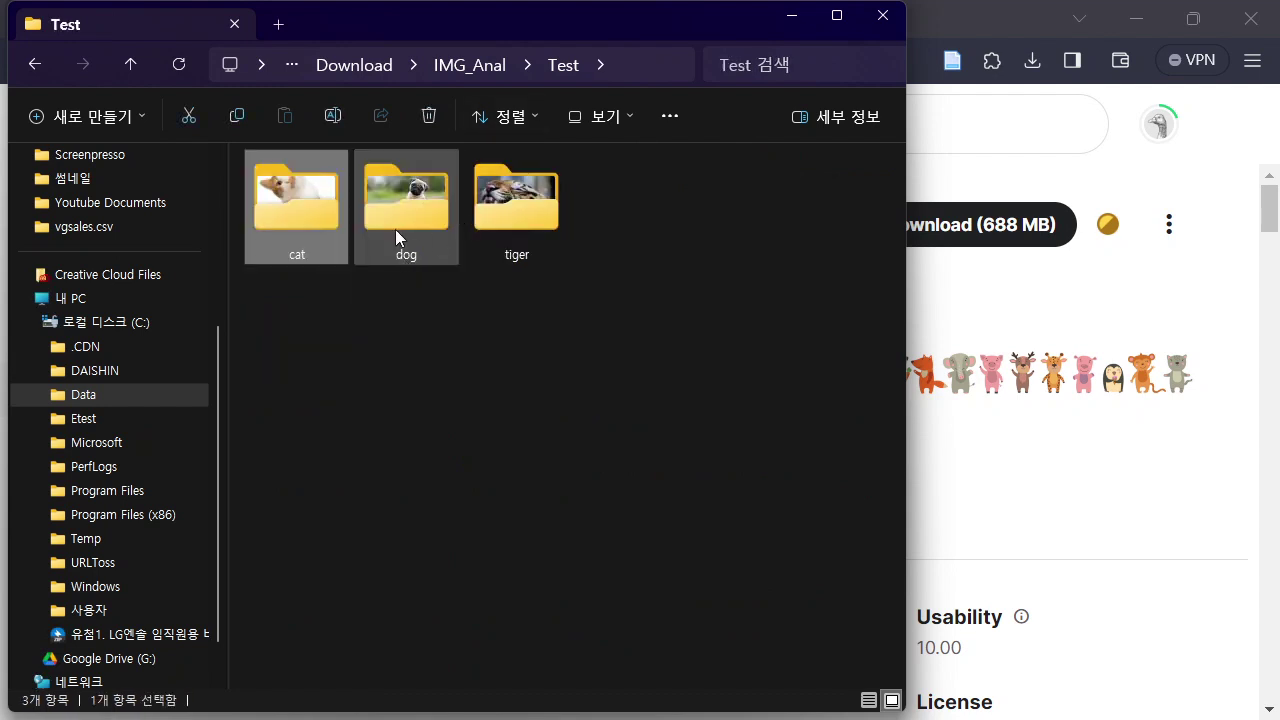
pyautogui.doubleClick(395, 228)
pyautogui.click(565, 68)
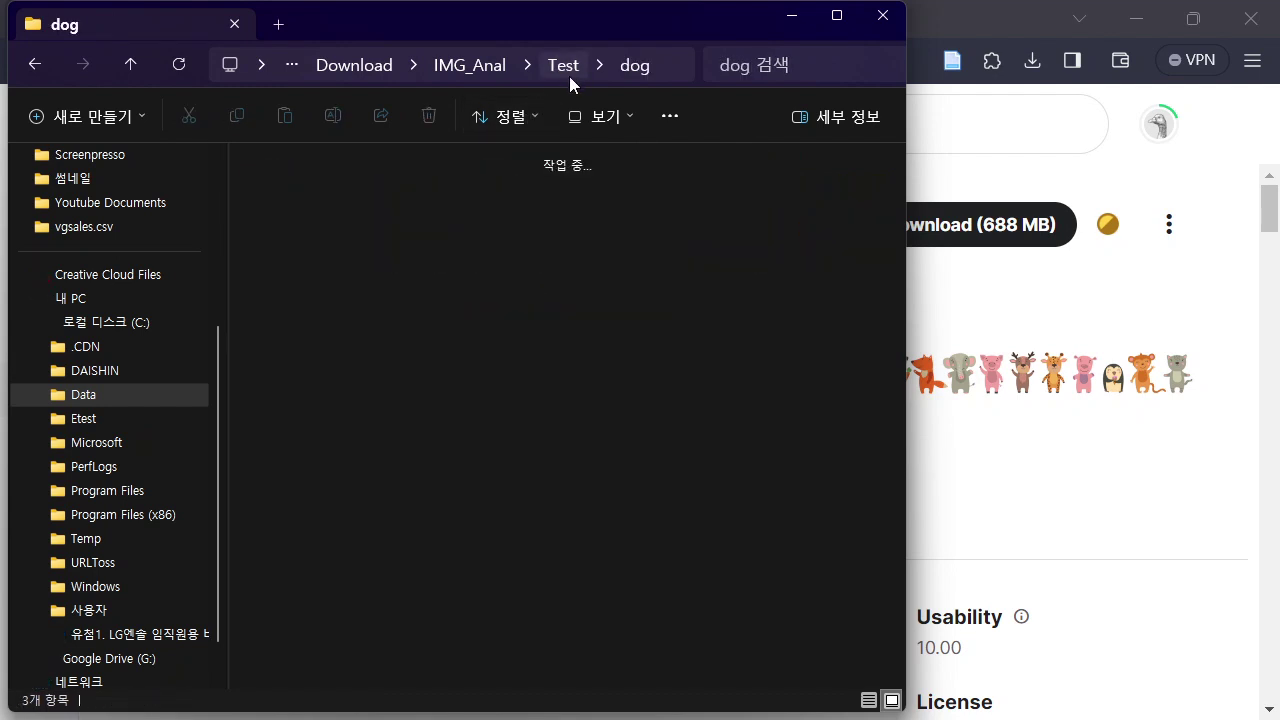
pyautogui.doubleClick(504, 200)
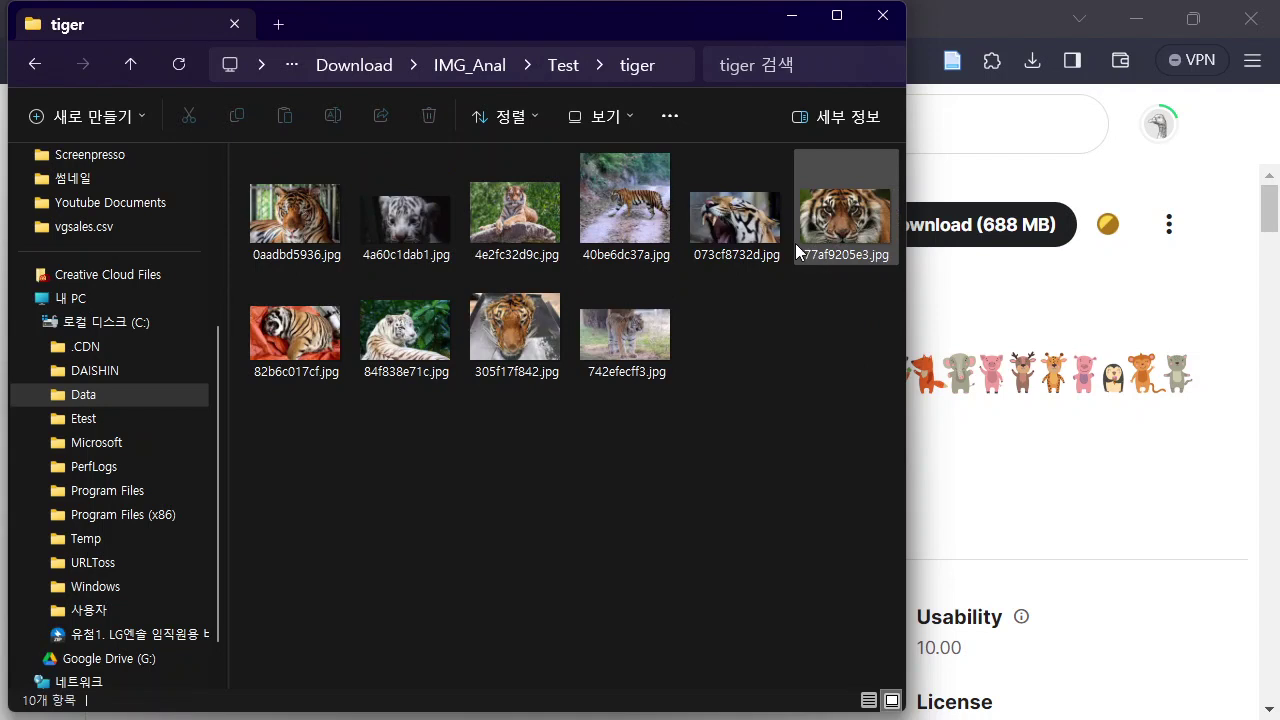
pyautogui.click(488, 67)
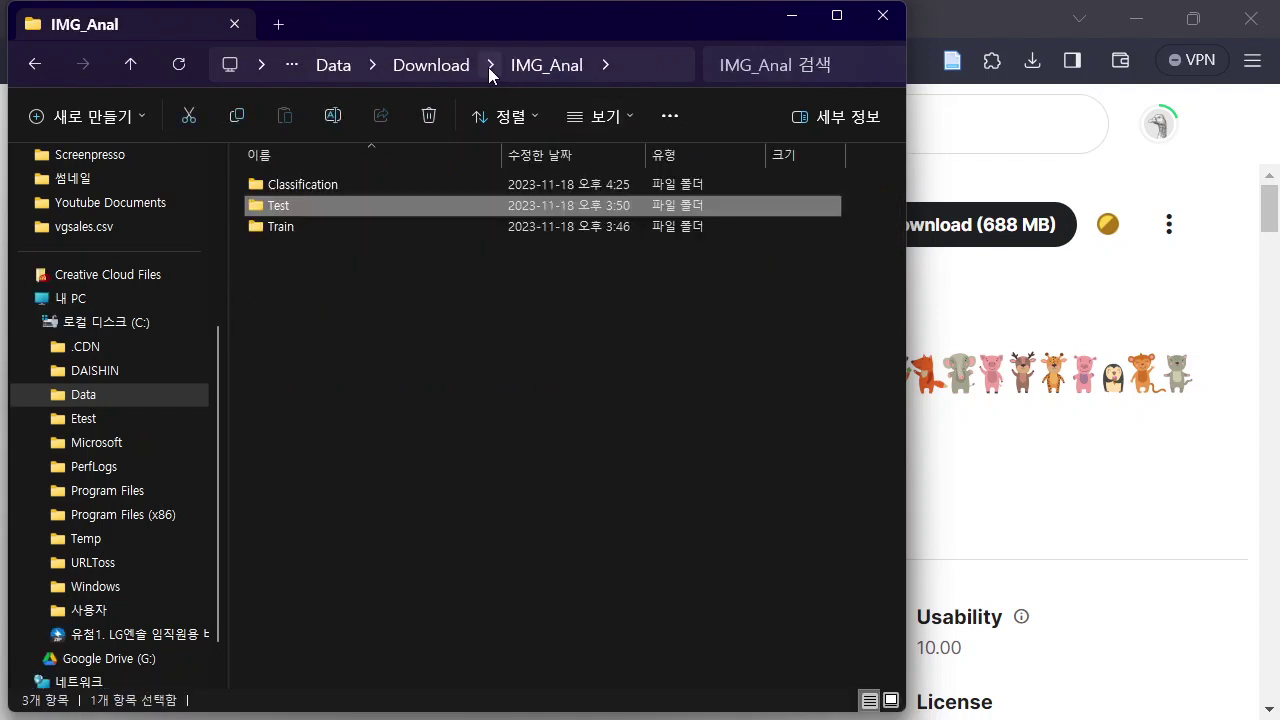
# Open the Classification folder and look through its mixed, uncategorised animal images
pyautogui.click(324, 186)
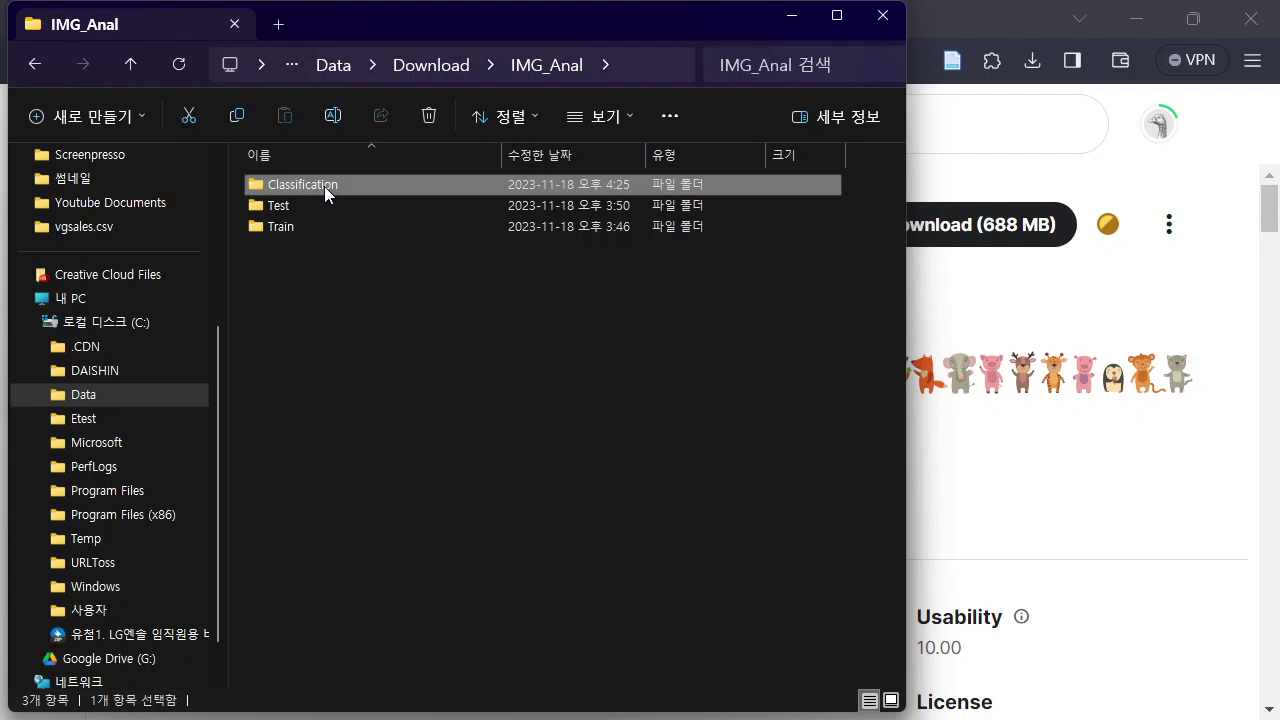
pyautogui.doubleClick(324, 186)
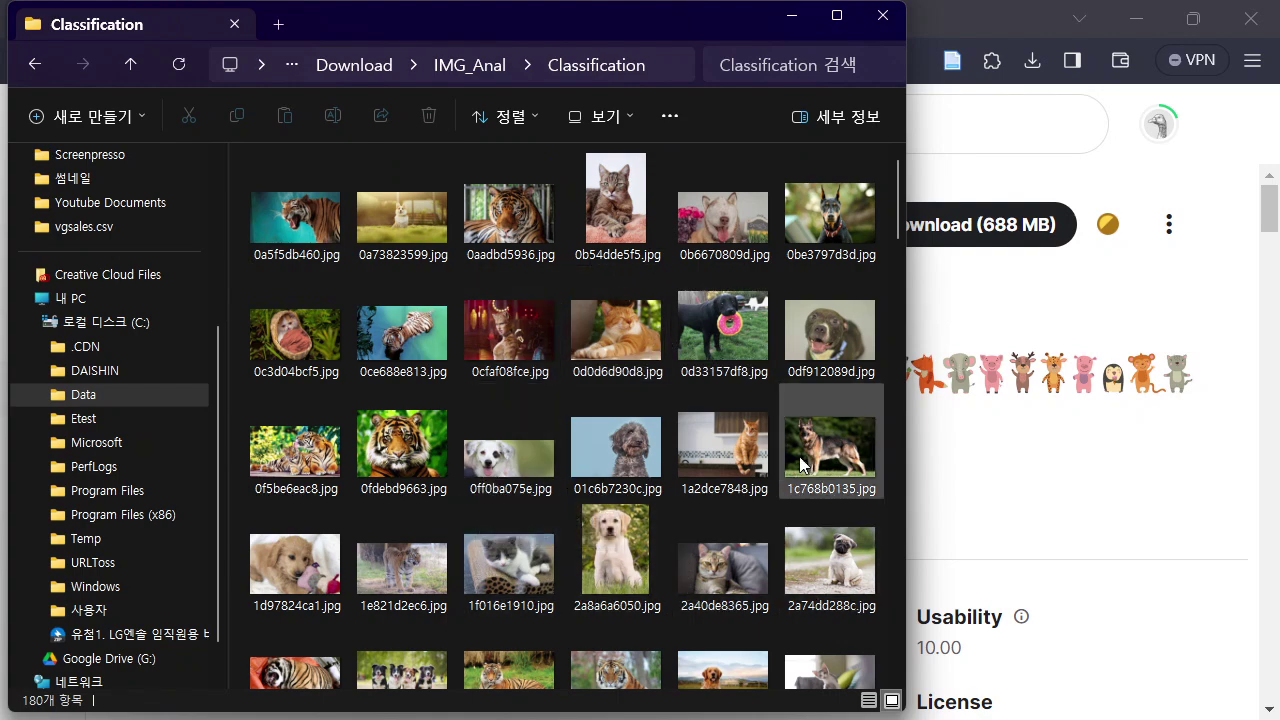
pyautogui.scroll(-10, 604, 396)
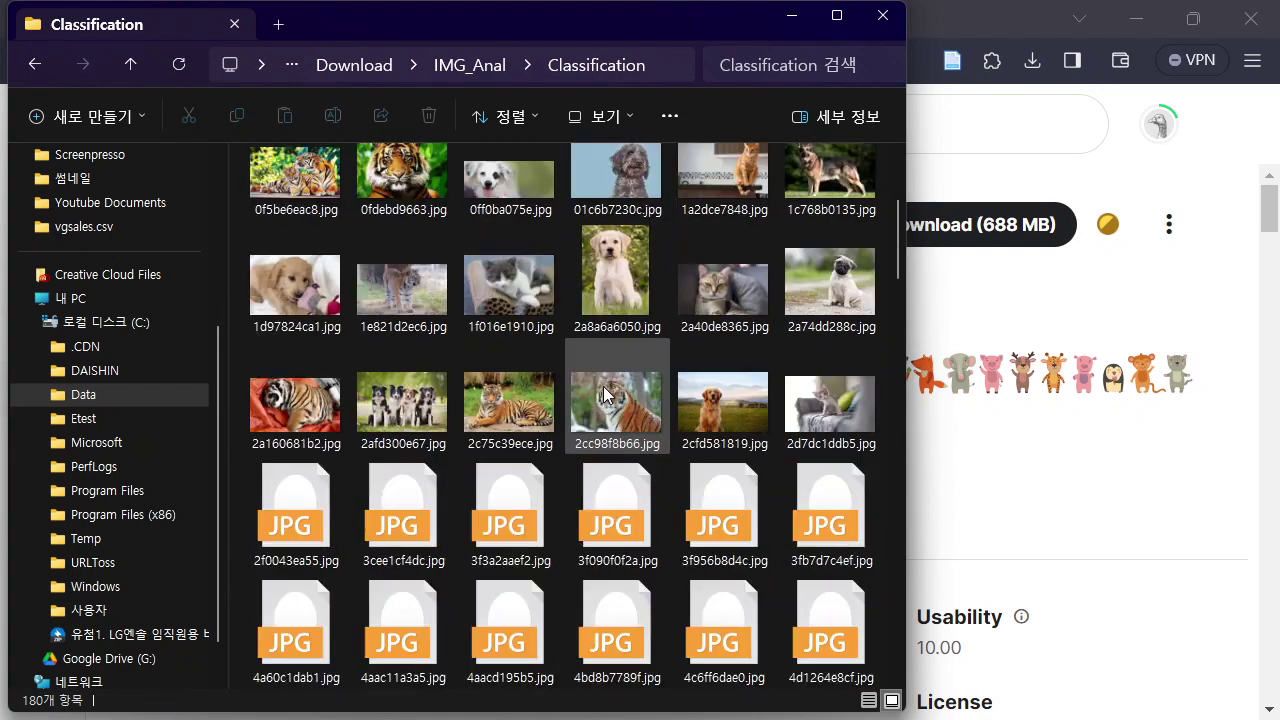
pyautogui.scroll(-5, 604, 396)
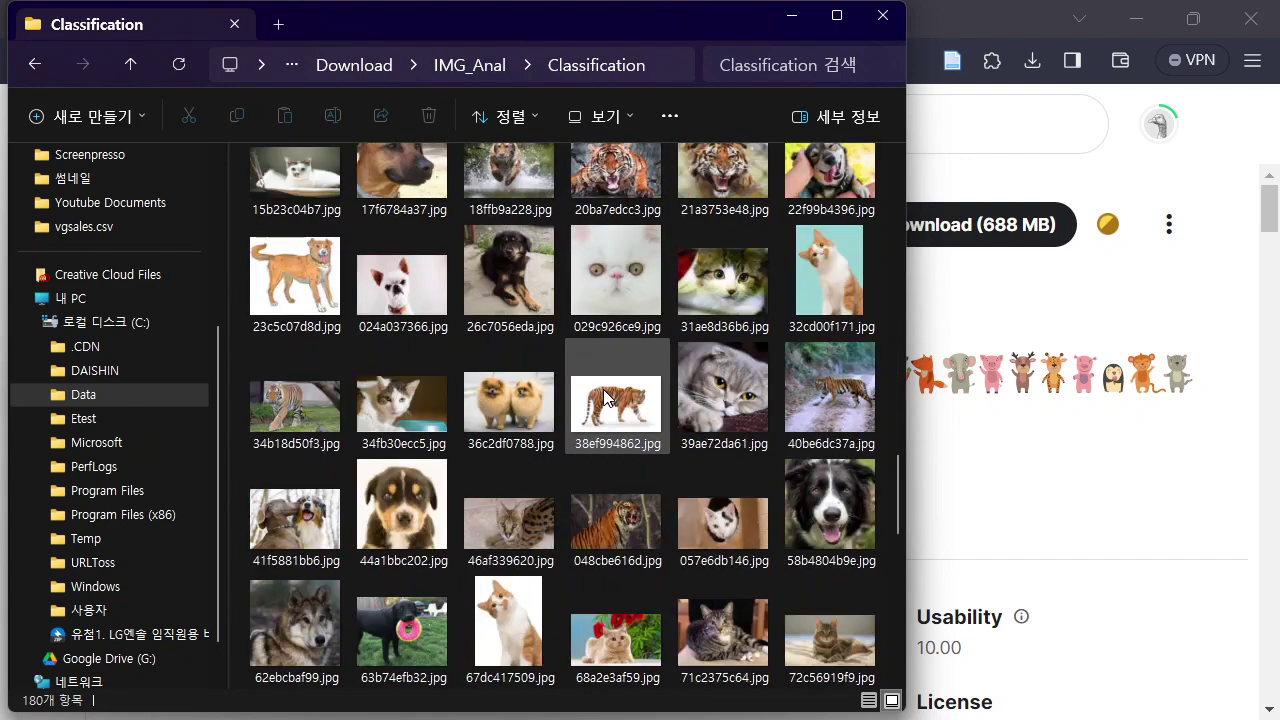
pyautogui.scroll(-3, 604, 396)
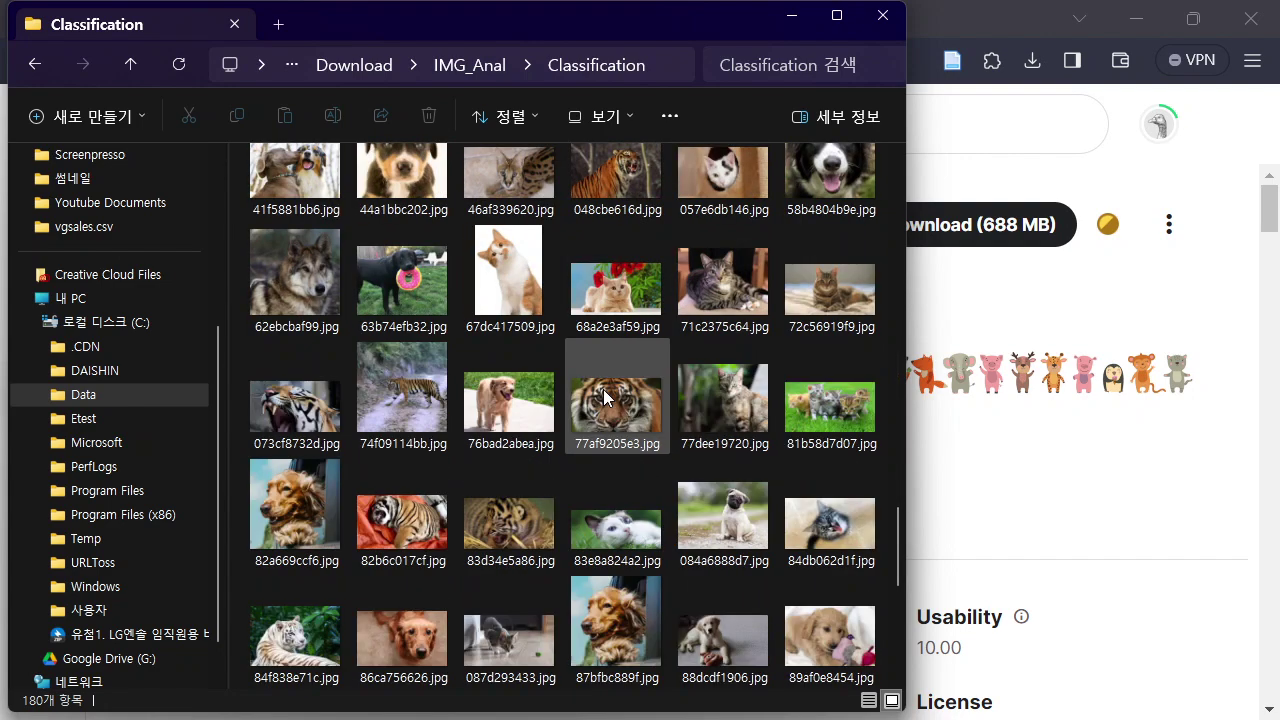
pyautogui.scroll(-5, 604, 396)
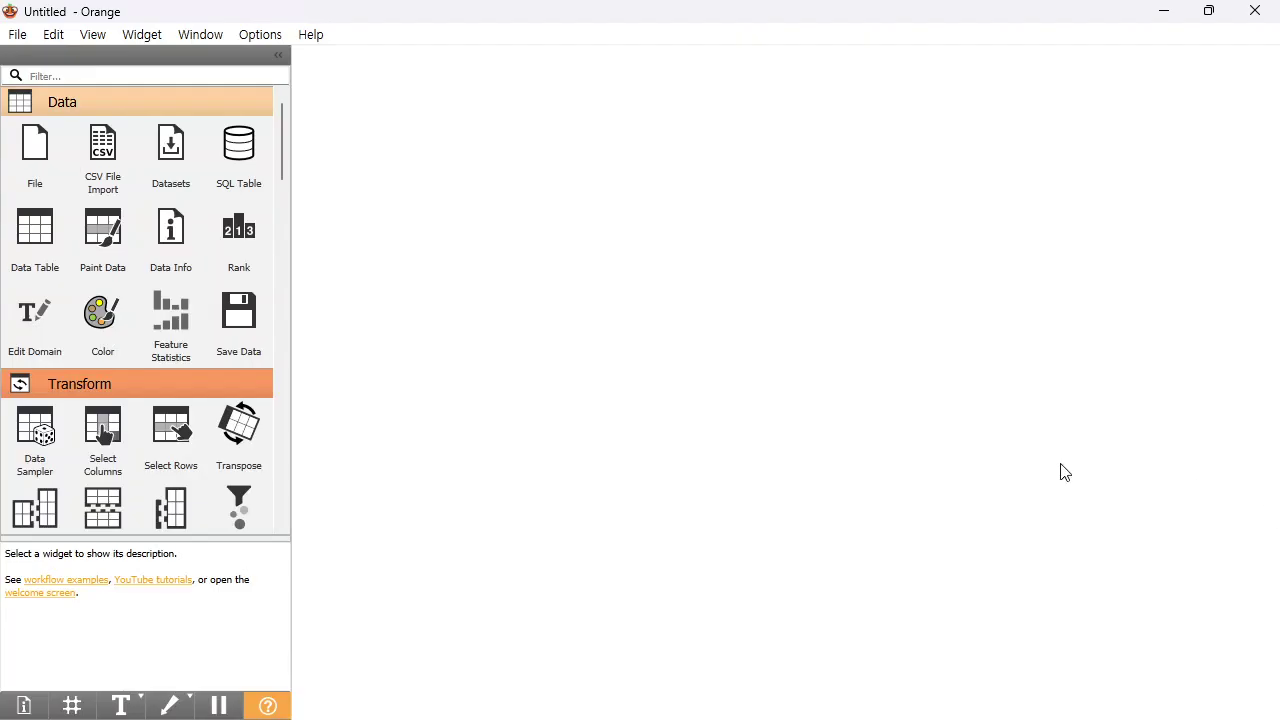
# Collapse the widget categories from Data through Evaluate in Orange
pyautogui.click(130, 106)
pyautogui.click(133, 130)
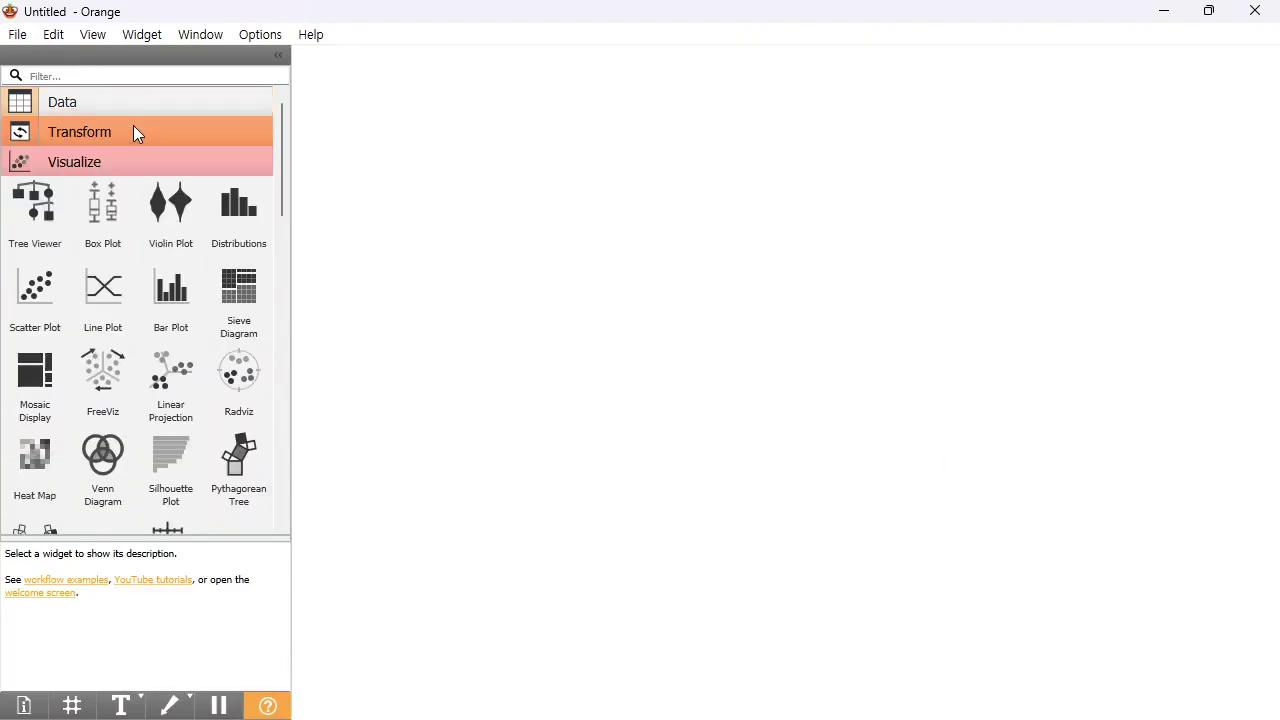
pyautogui.click(134, 164)
pyautogui.click(135, 191)
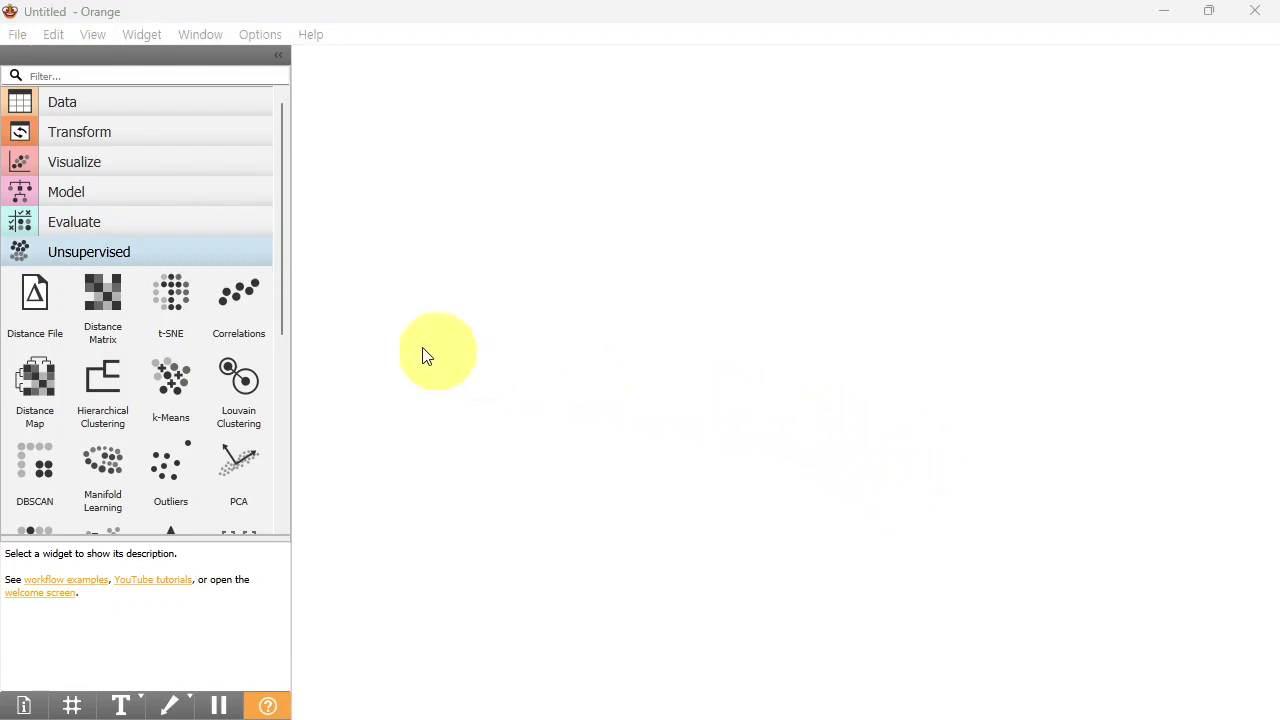
# Open the add-ons installer, make sure the Image Analytics add-on is selected, and accept the selection
pyautogui.click(266, 36)
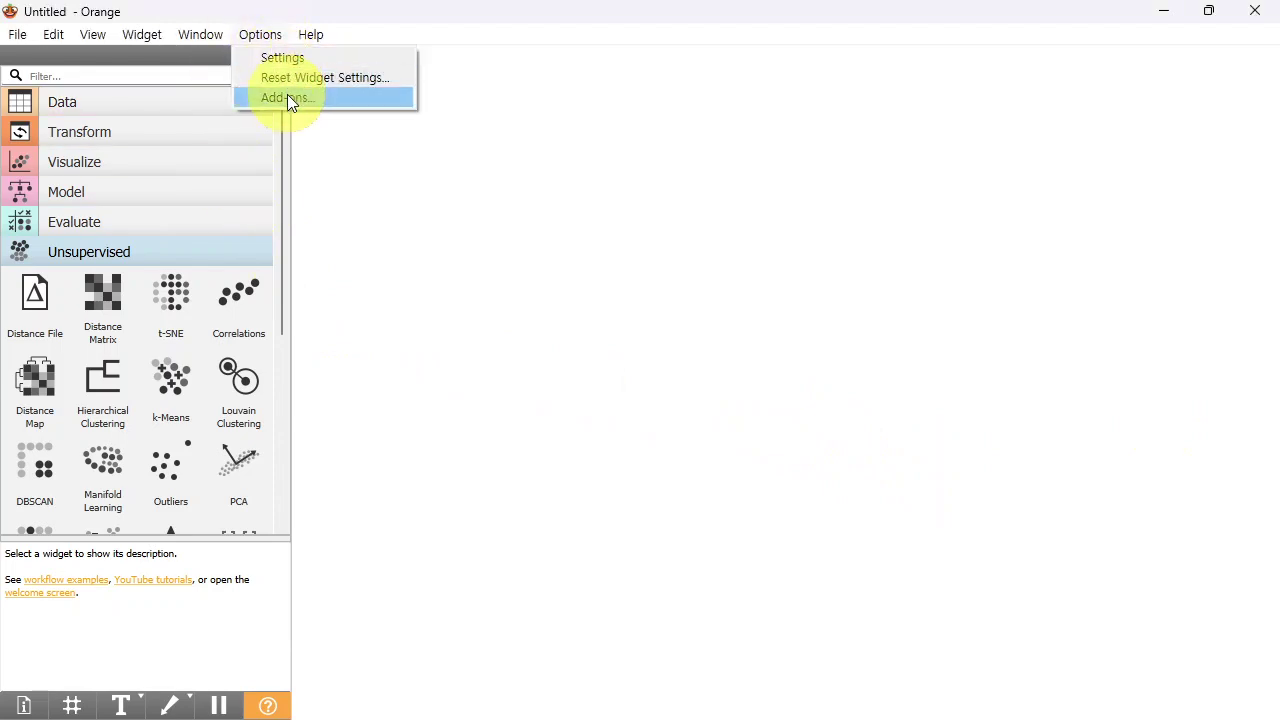
pyautogui.click(287, 98)
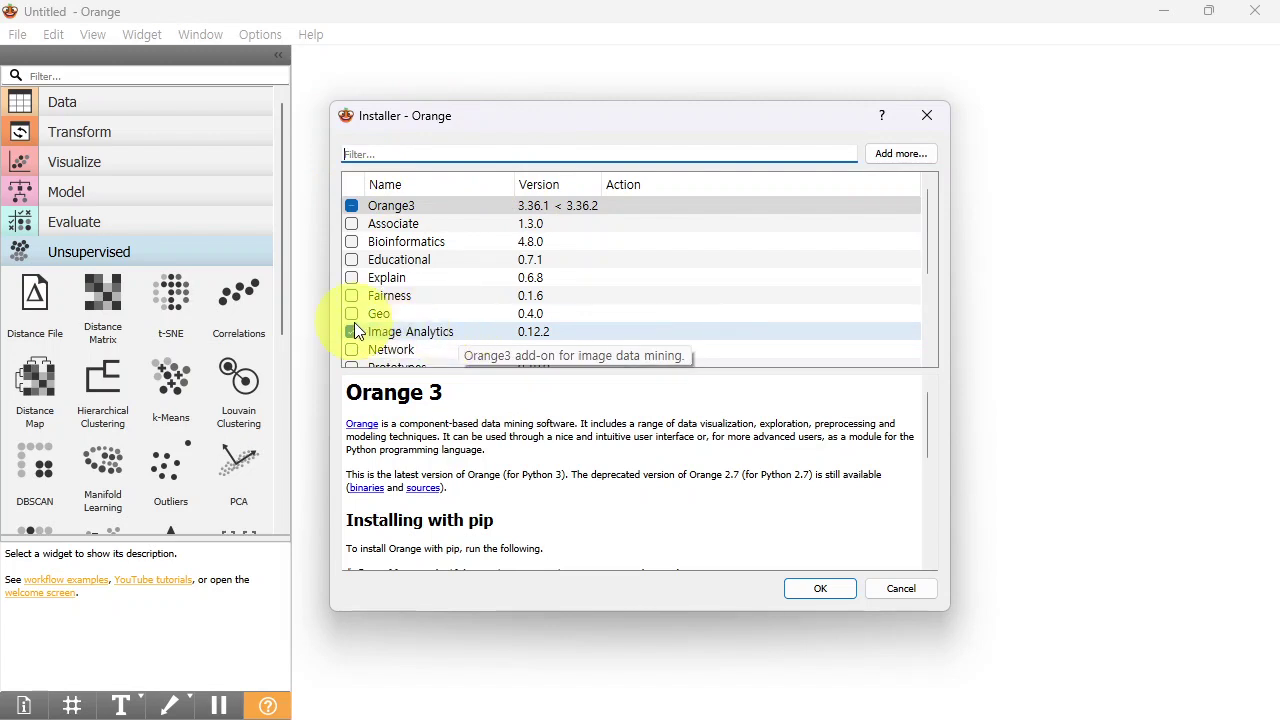
pyautogui.click(821, 588)
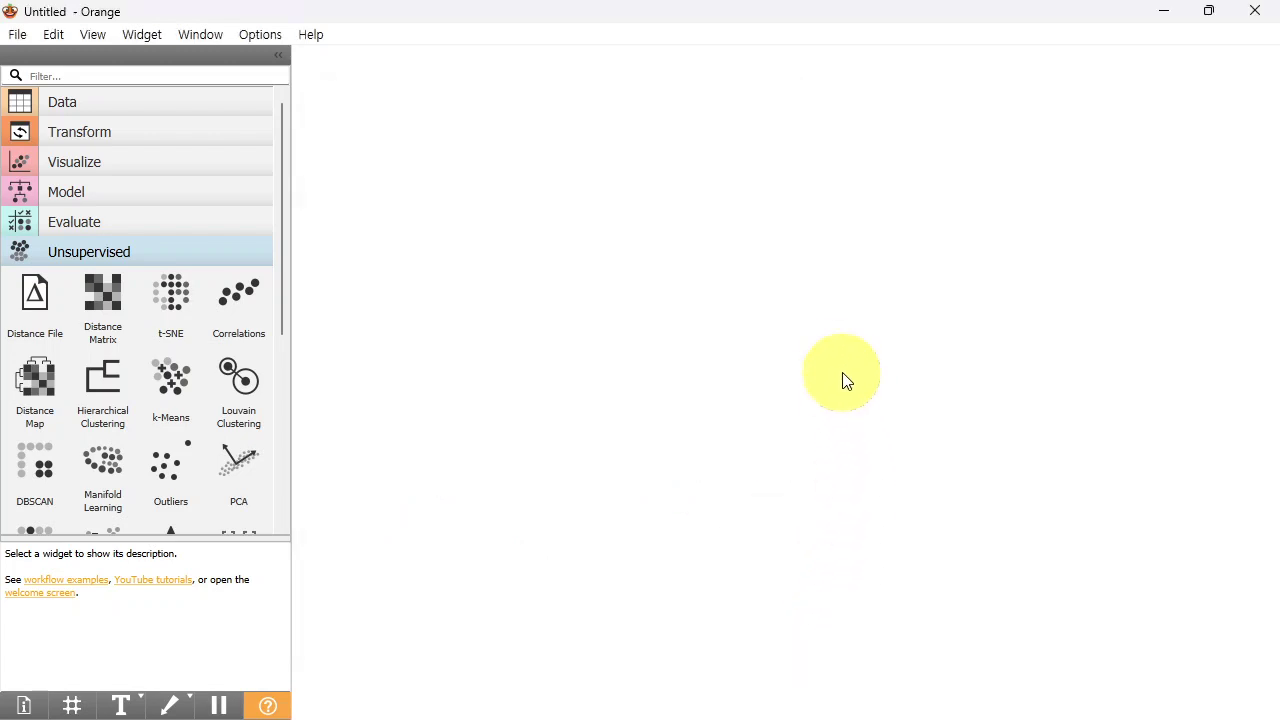
# Reveal the Image Analytics widgets and add an Import Images widget to the canvas
pyautogui.click(186, 257)
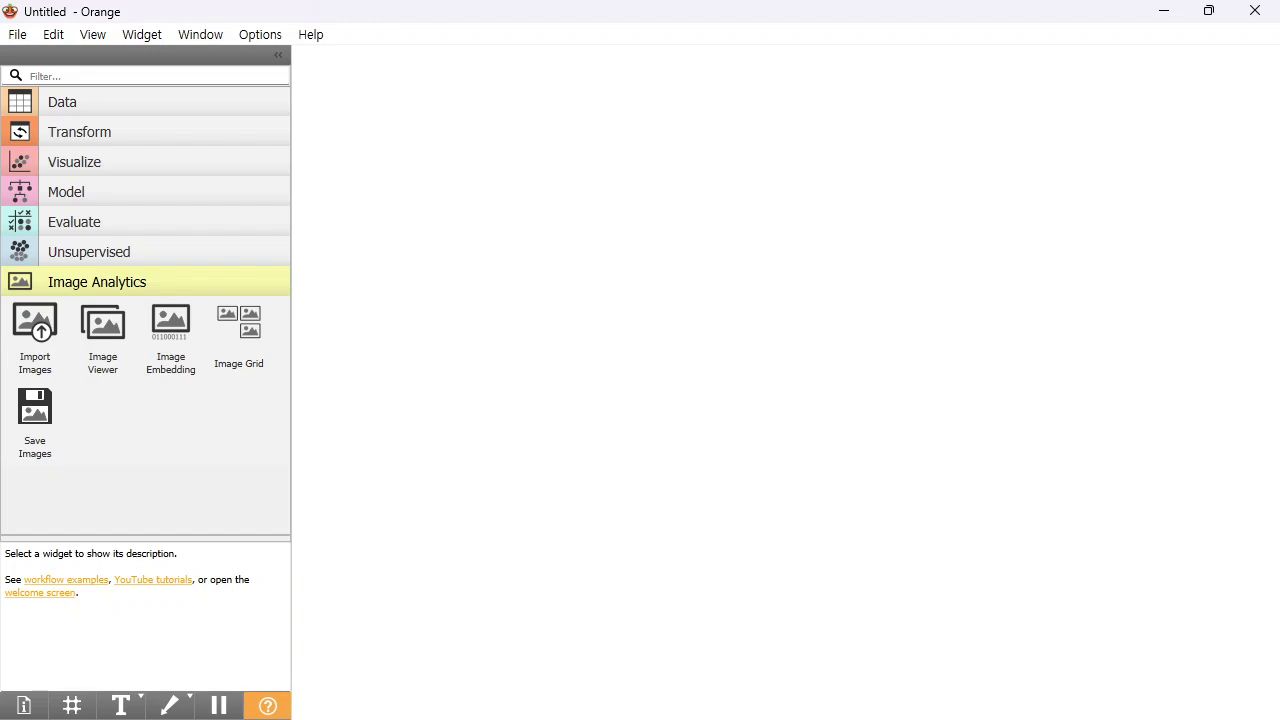
pyautogui.click(26, 336)
pyautogui.click(447, 195)
# Set the Import Images source directory to the Train folder in IMG_Anal and close the widget's settings
pyautogui.doubleClick(443, 195)
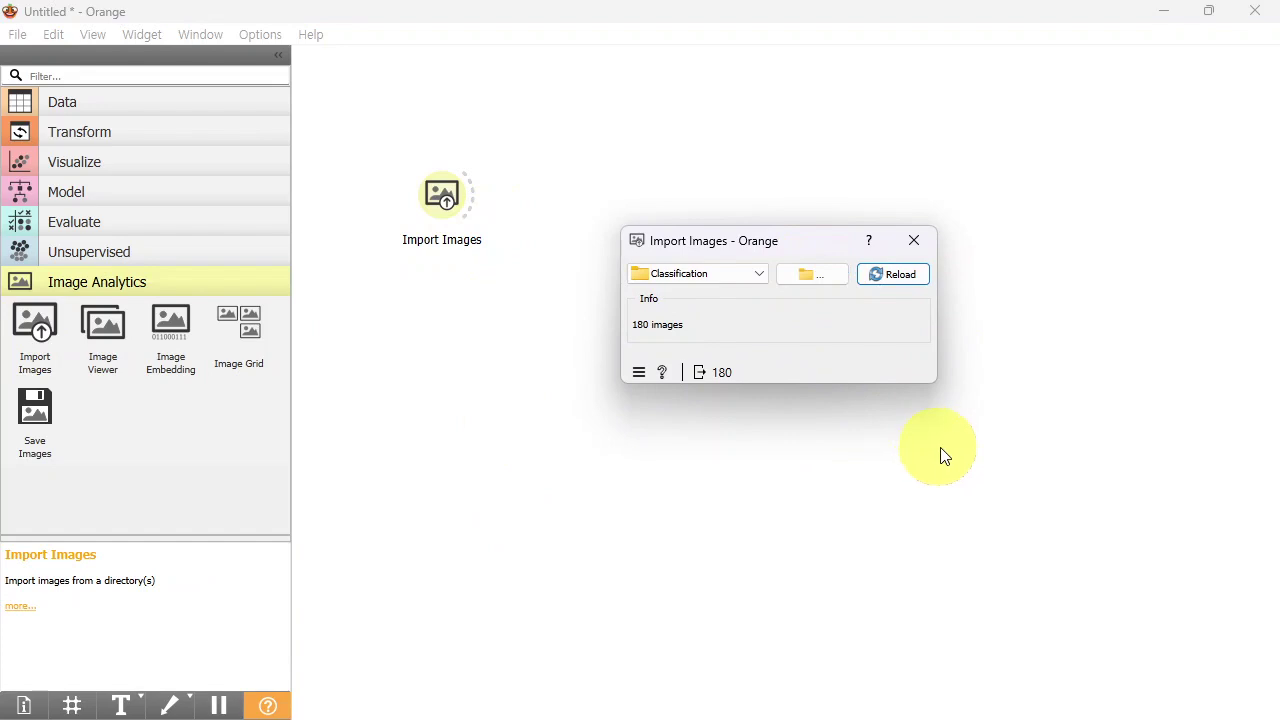
pyautogui.click(815, 272)
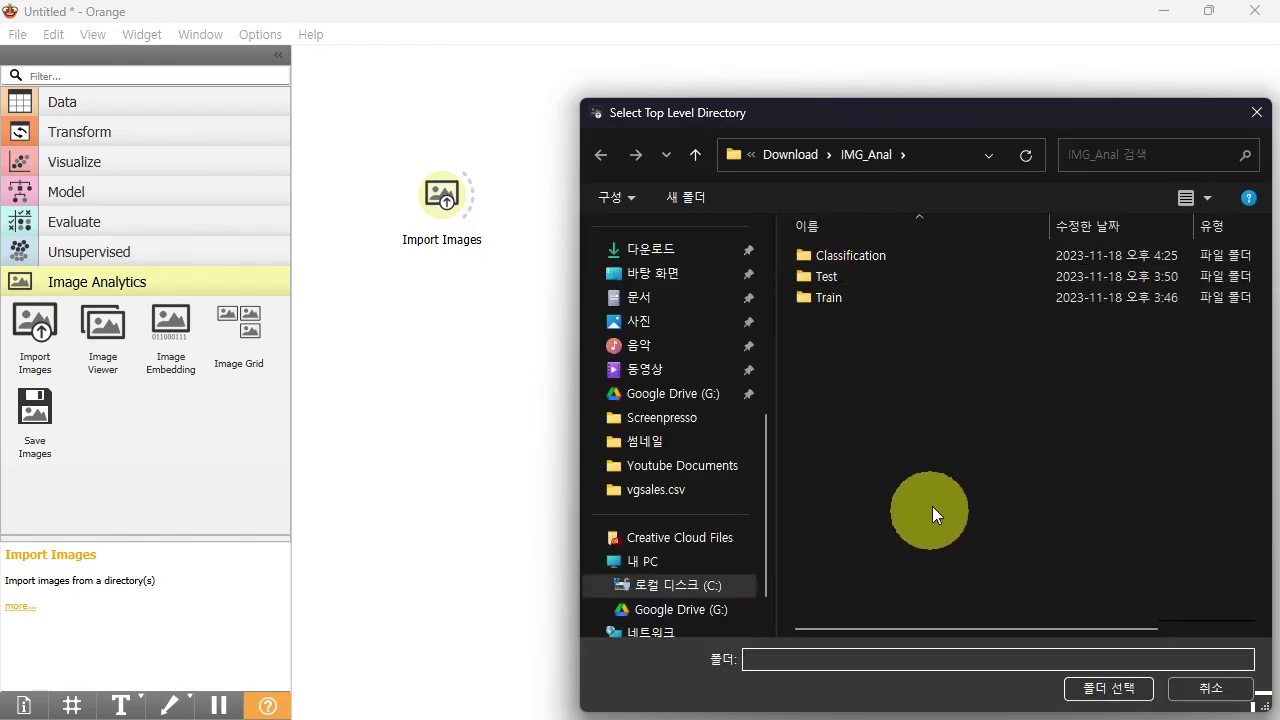
pyautogui.moveTo(901, 175); pyautogui.dragTo(901, 171)
pyautogui.click(837, 296)
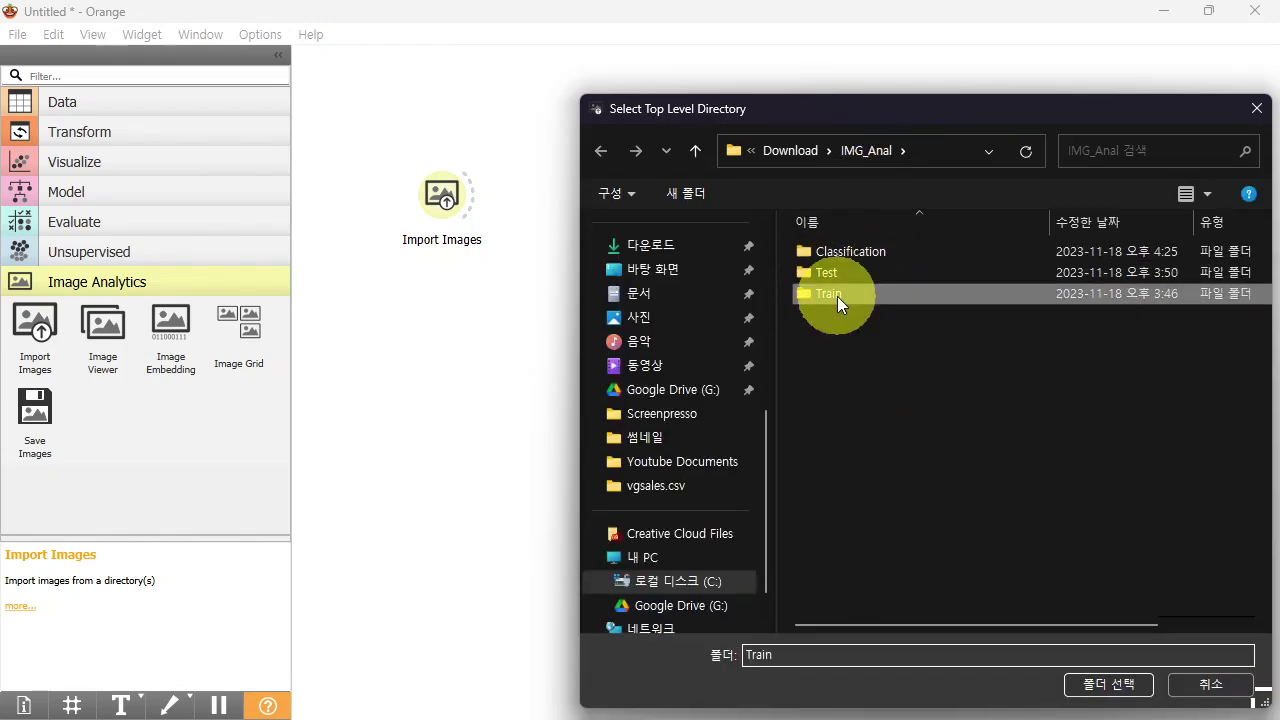
pyautogui.click(1100, 686)
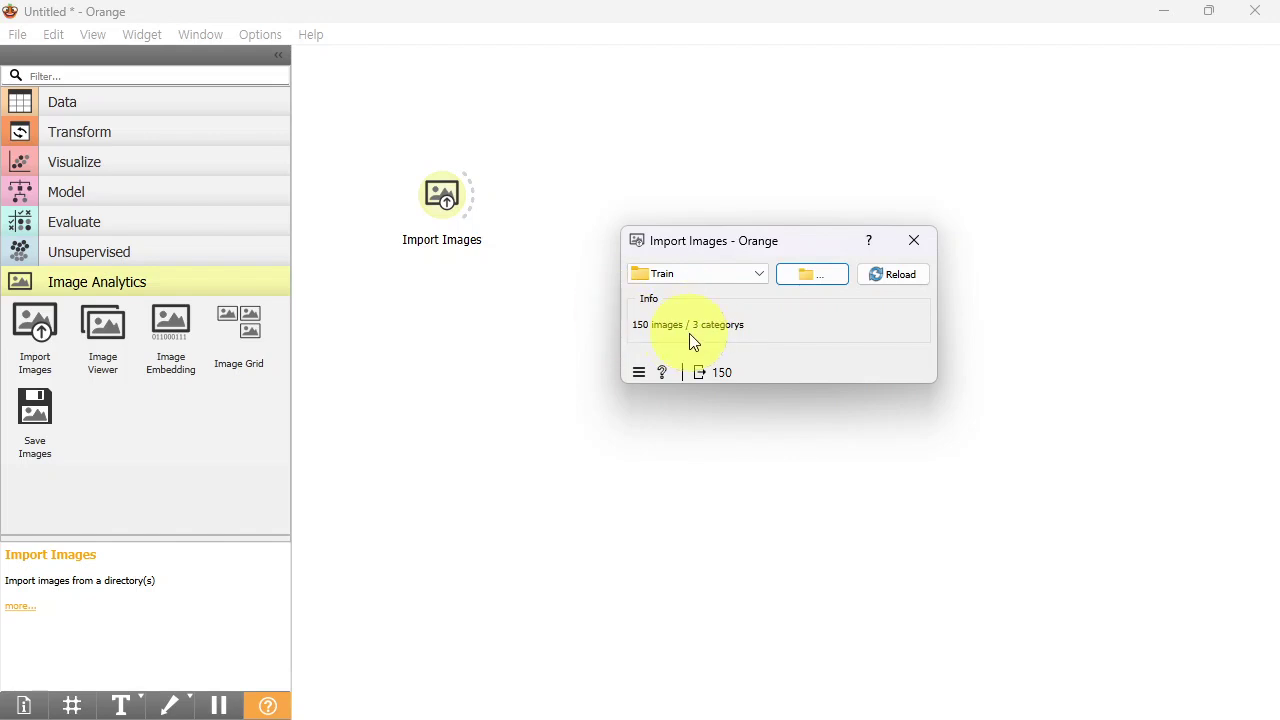
pyautogui.click(915, 240)
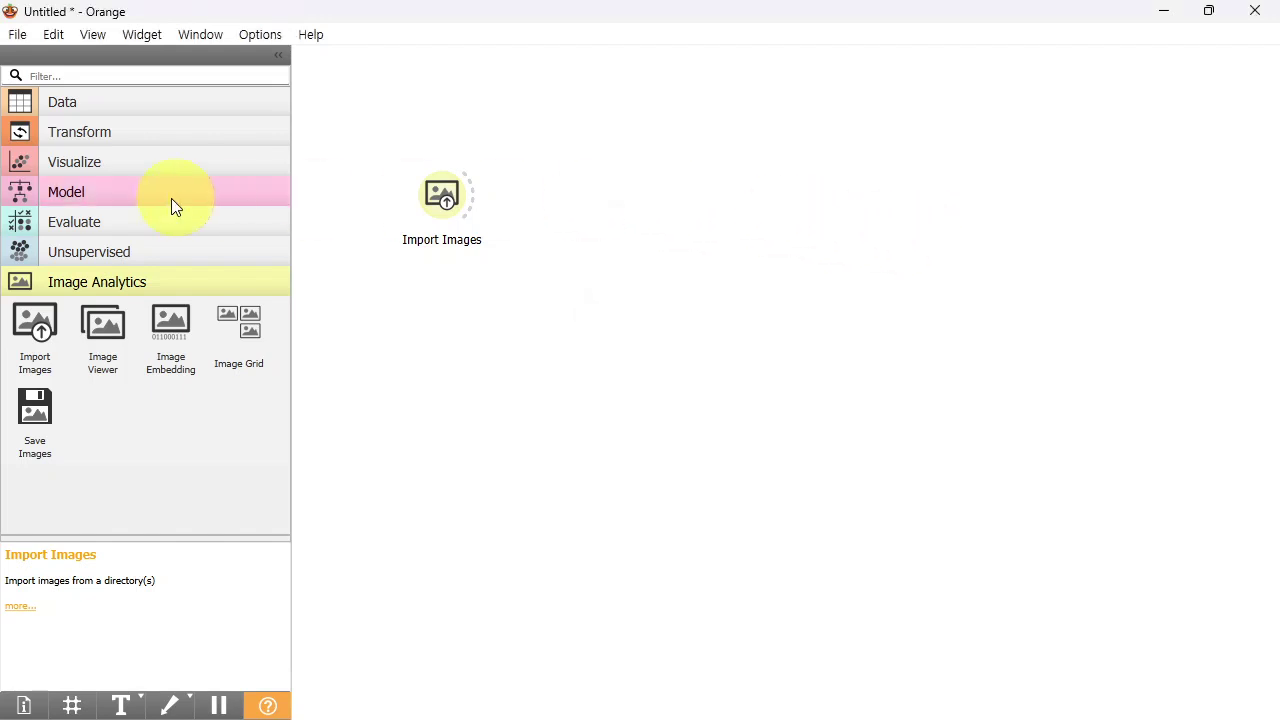
# Add a Data Table widget beside Import Images and connect the Import Images output to it
pyautogui.click(89, 106)
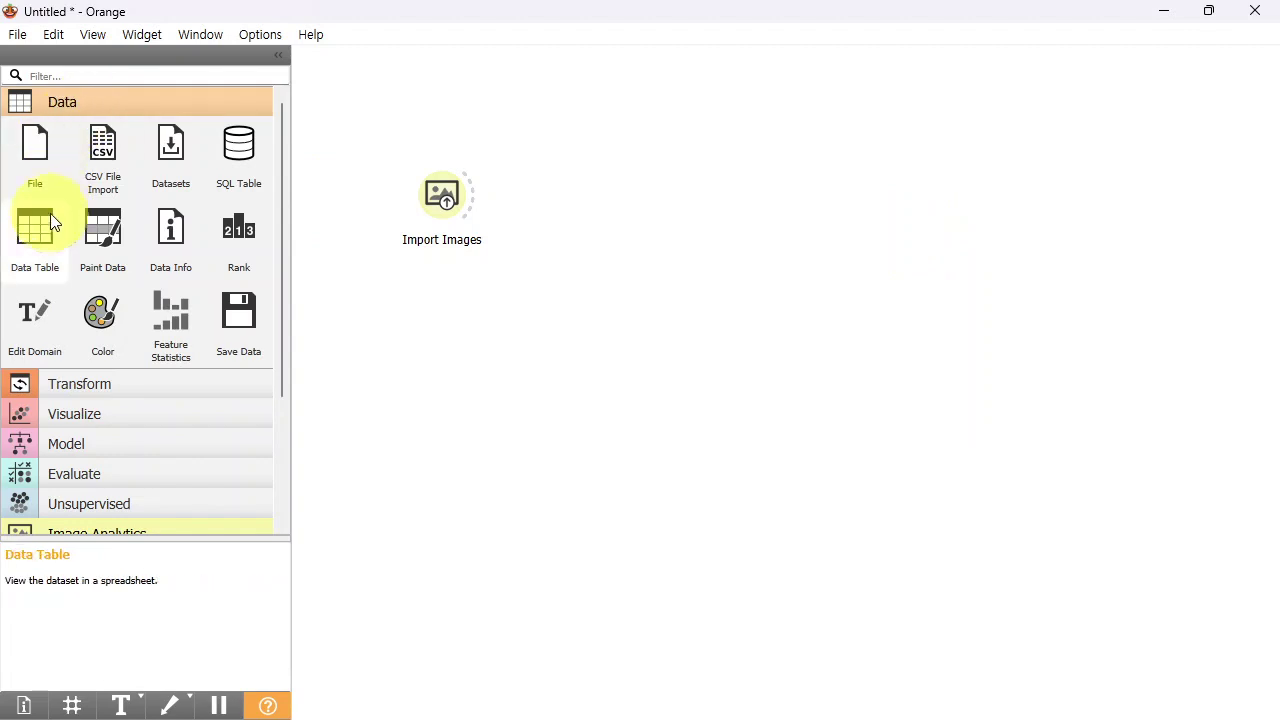
pyautogui.click(52, 219)
pyautogui.moveTo(478, 208); pyautogui.dragTo(562, 205)
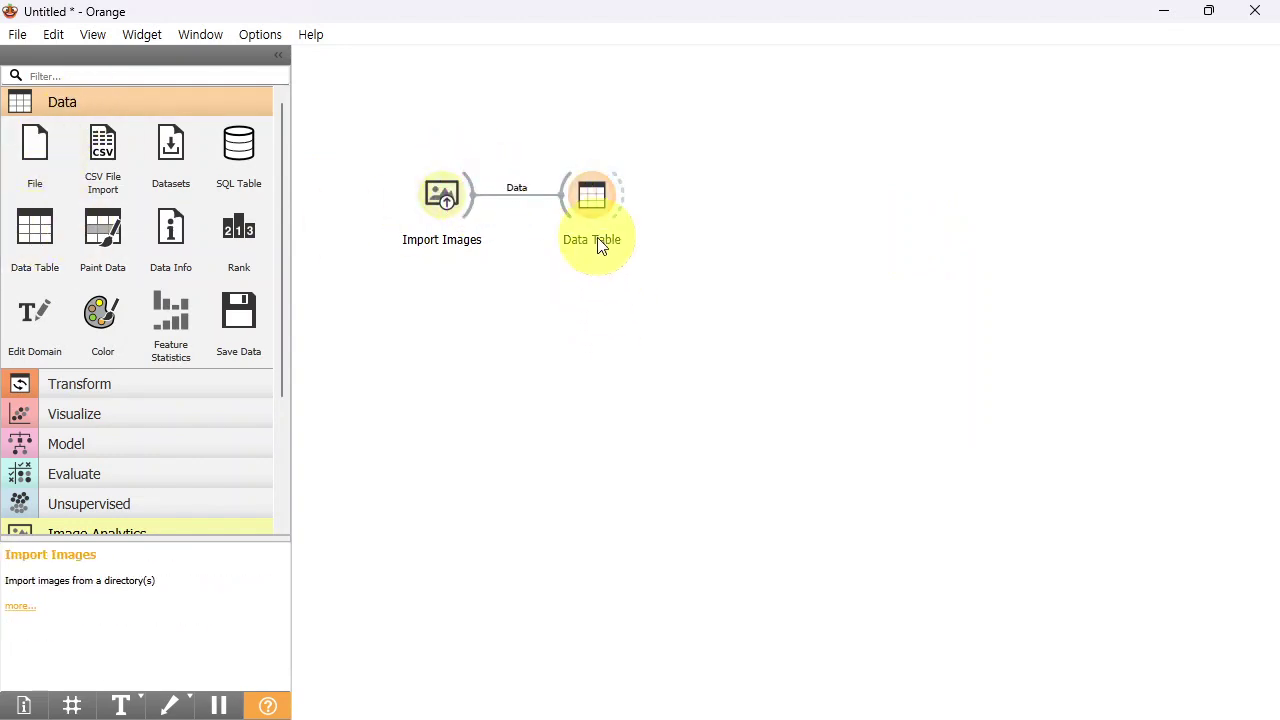
# Examine the categories, names, sizes and dimensions of the imported images in the Data Table, and close it
pyautogui.doubleClick(594, 207)
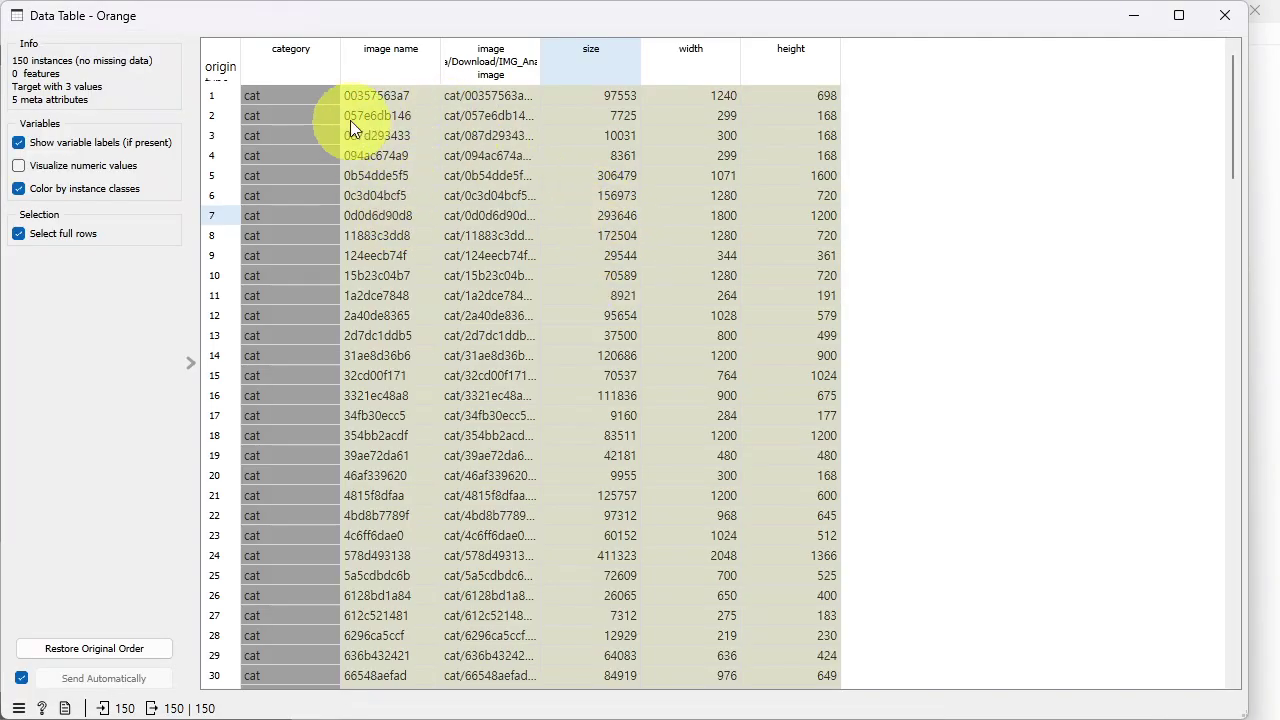
pyautogui.scroll(-20, 296, 224)
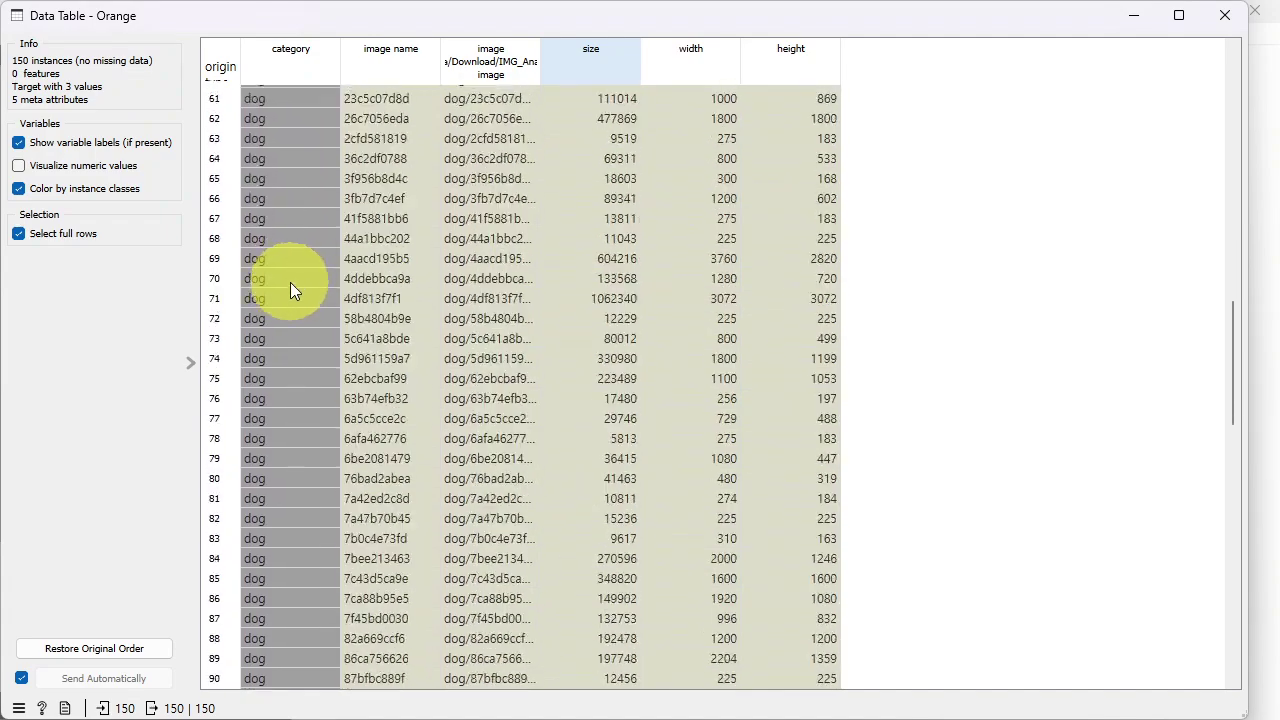
pyautogui.scroll(5, 290, 282)
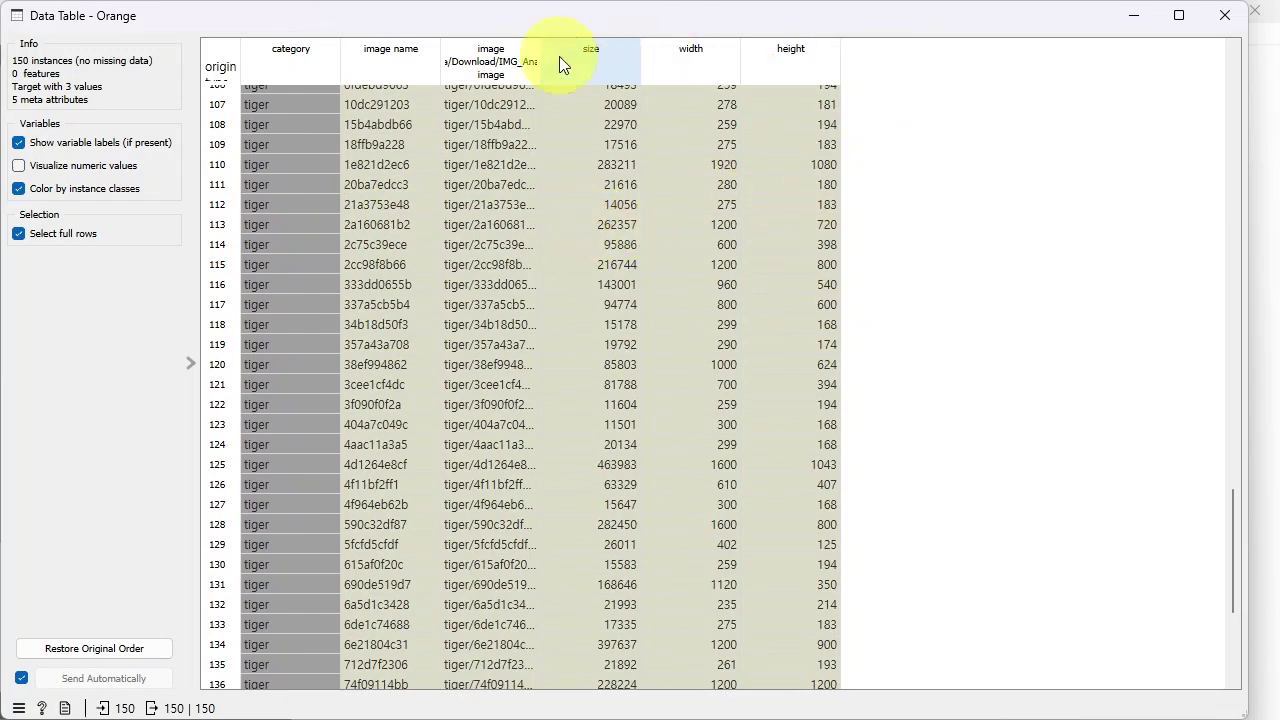
pyautogui.click(1224, 15)
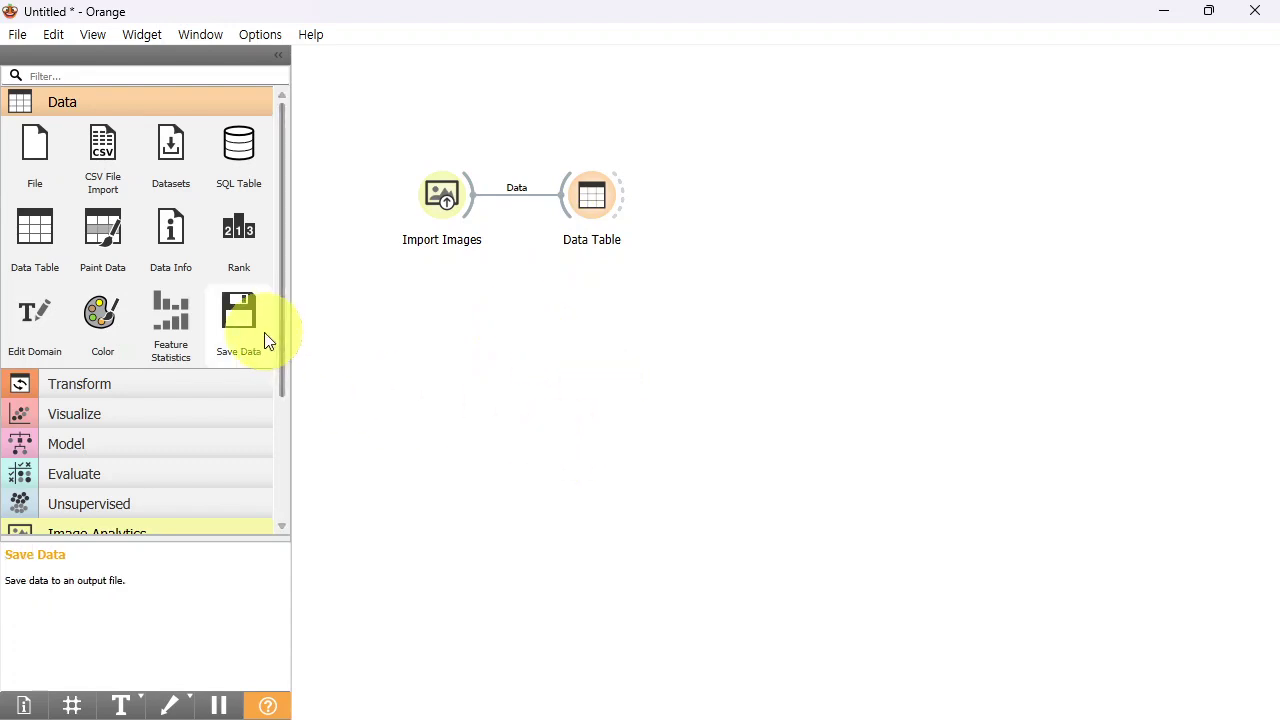
# Add an Image Embedding widget below the Data Table and connect the Import Images output to it
pyautogui.scroll(-3, 266, 345)
pyautogui.scroll(1, 230, 400)
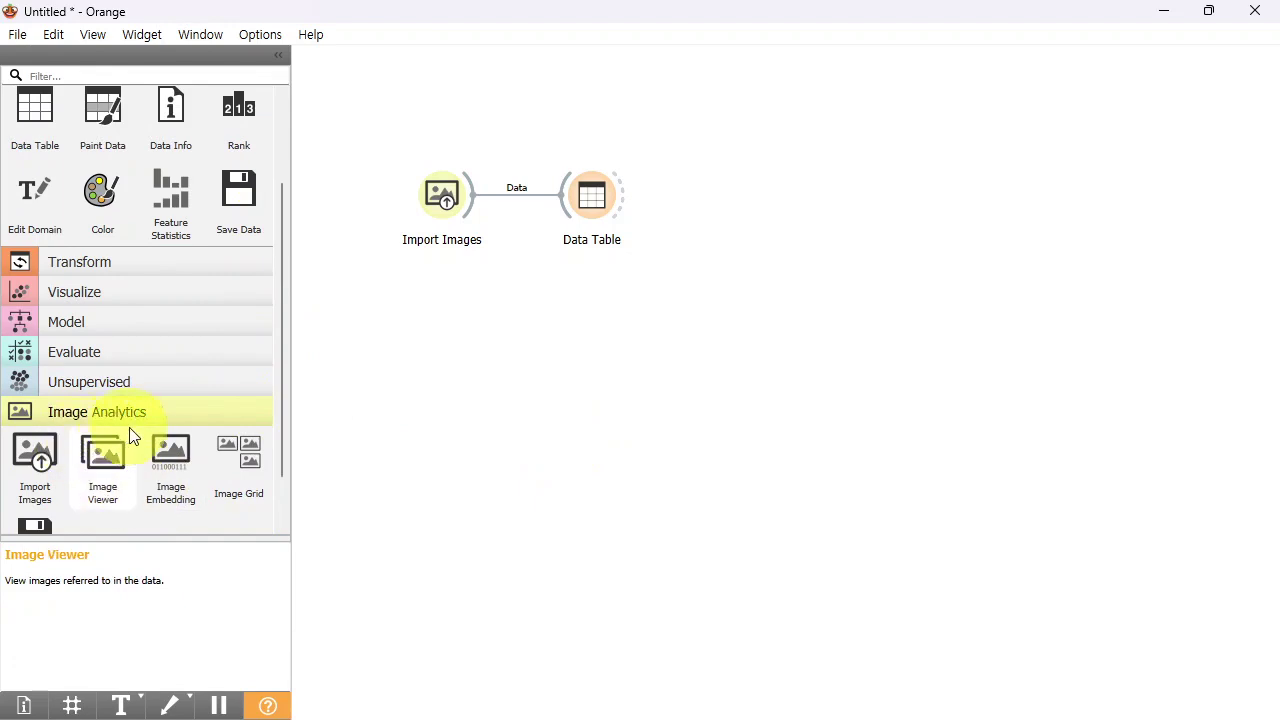
pyautogui.scroll(-1, 140, 434)
pyautogui.moveTo(183, 414); pyautogui.dragTo(600, 313)
pyautogui.moveTo(473, 214); pyautogui.dragTo(558, 300)
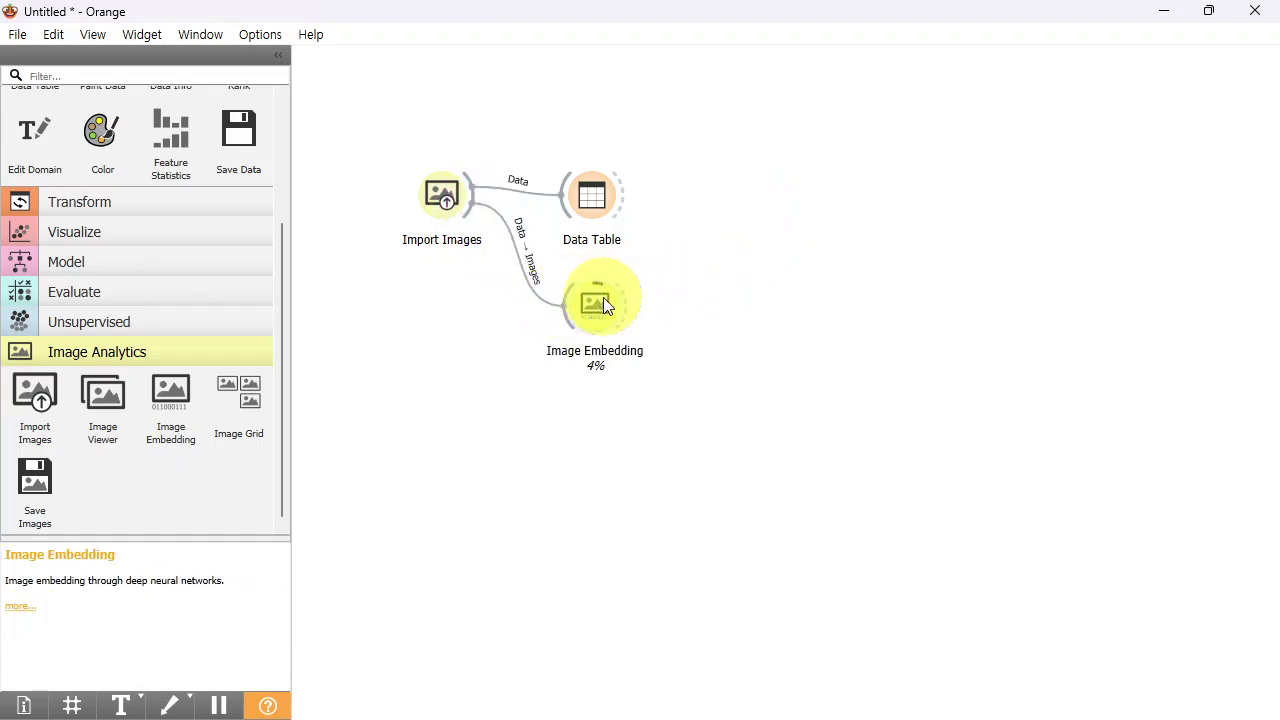
# Add a second Data Table widget and connect the Image Embedding output to it
pyautogui.scroll(2, 150, 232)
pyautogui.click(34, 165)
pyautogui.moveTo(634, 306); pyautogui.dragTo(762, 375)
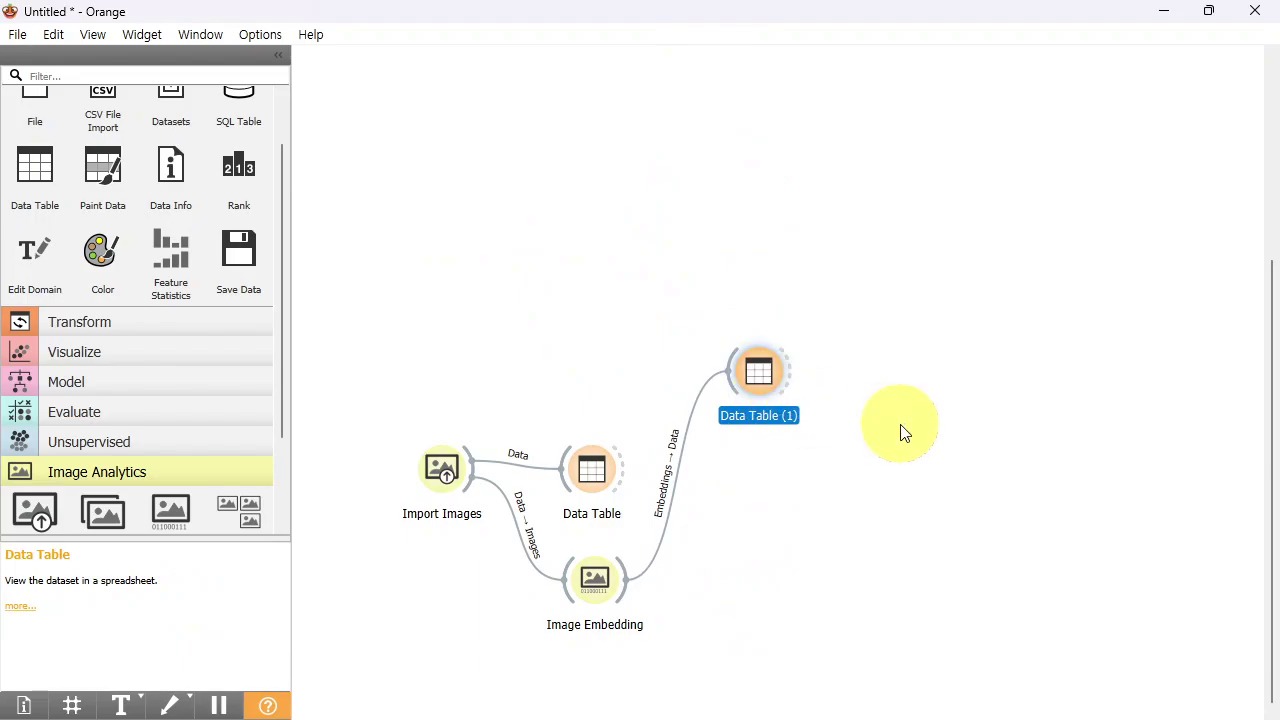
# Examine the embedding feature columns in the second Data Table, from n0 to beyond n1300, and close it
pyautogui.doubleClick(762, 371)
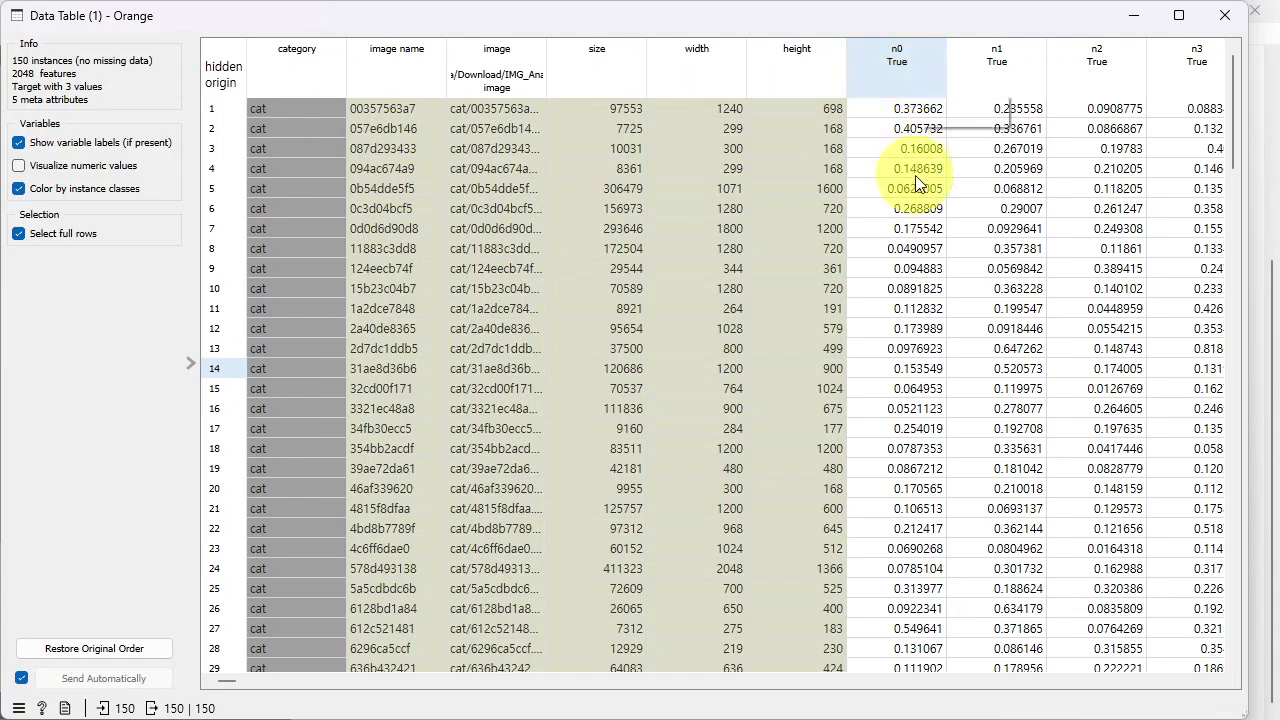
pyautogui.moveTo(234, 685); pyautogui.dragTo(734, 694)
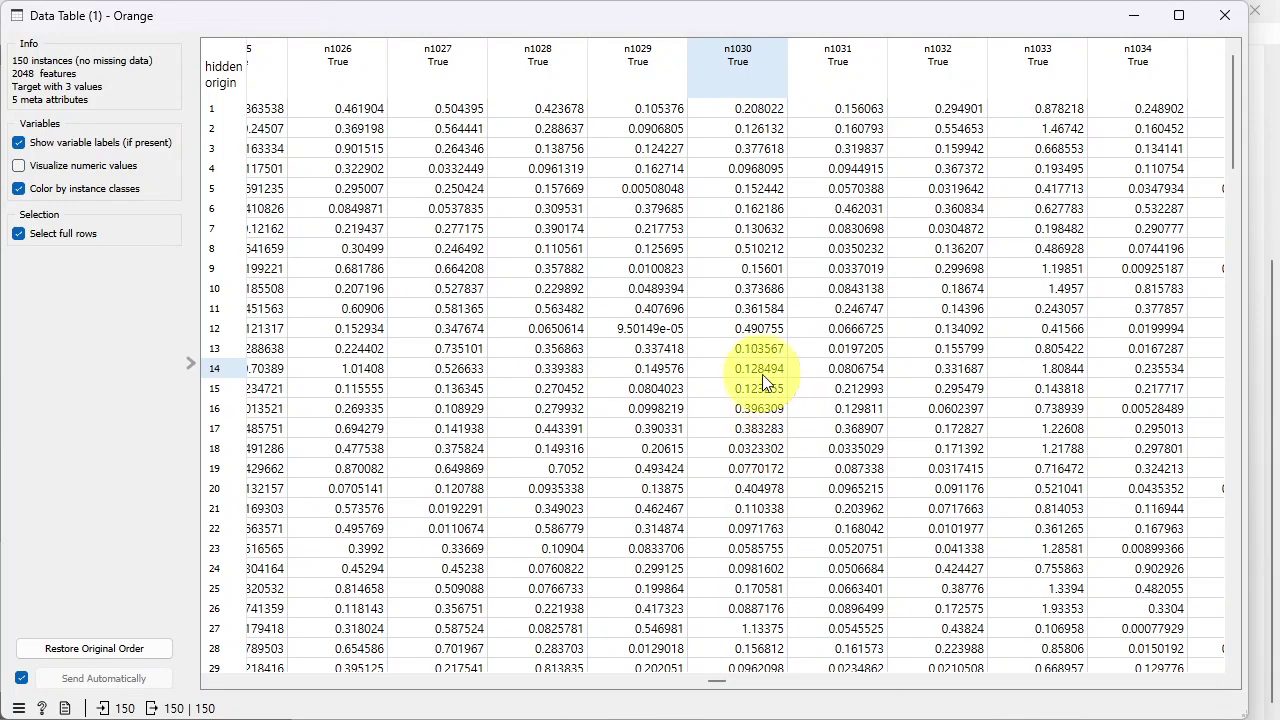
pyautogui.moveTo(718, 688); pyautogui.dragTo(829, 680)
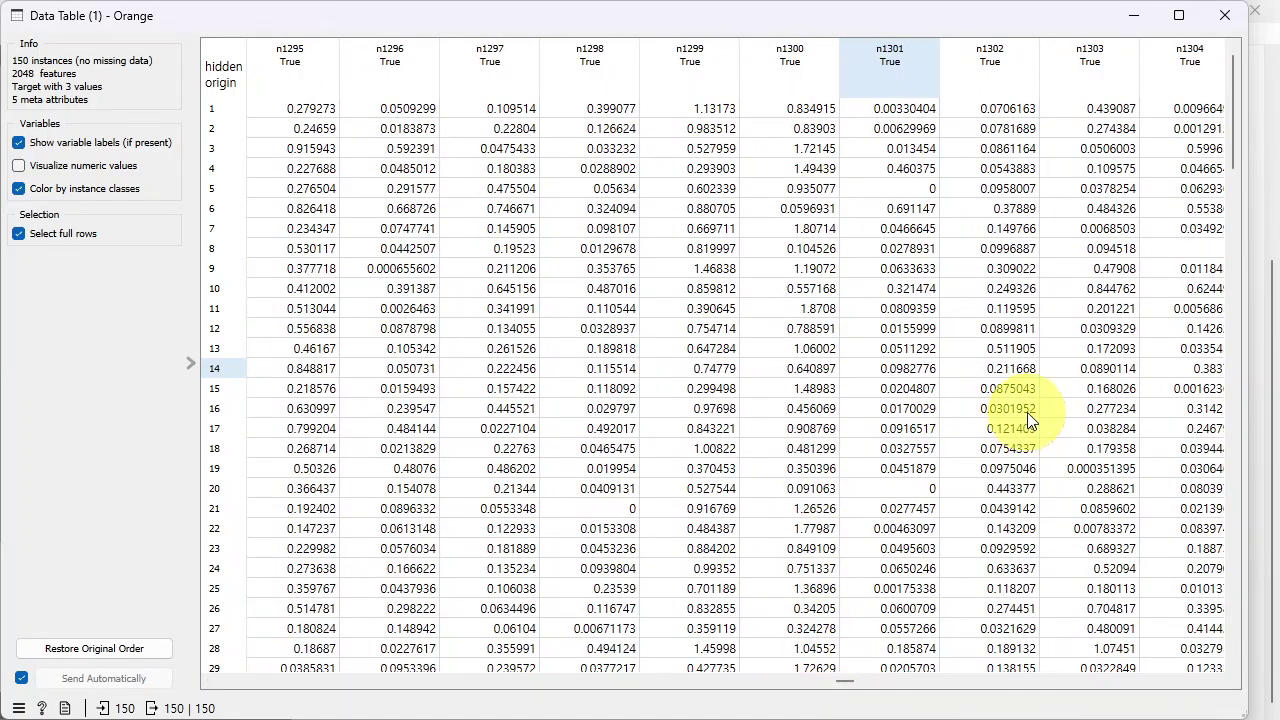
pyautogui.click(1226, 22)
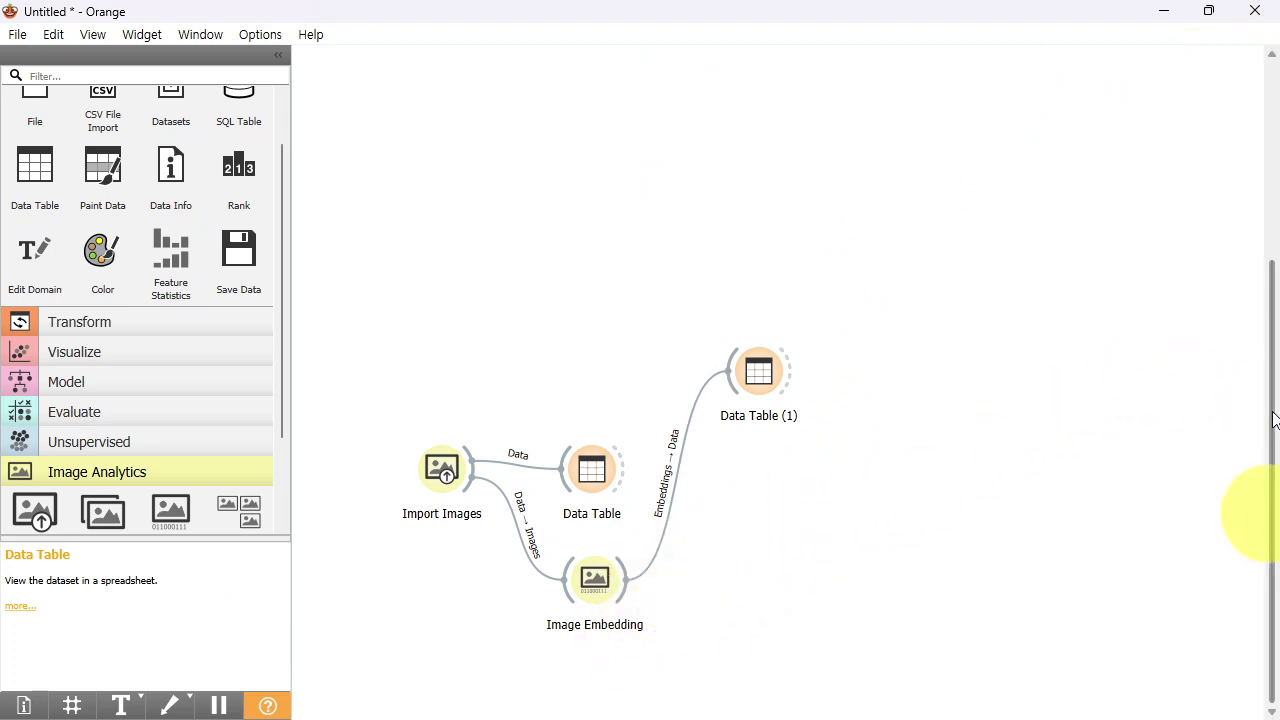
pyautogui.moveTo(1274, 420); pyautogui.dragTo(1270, 486)
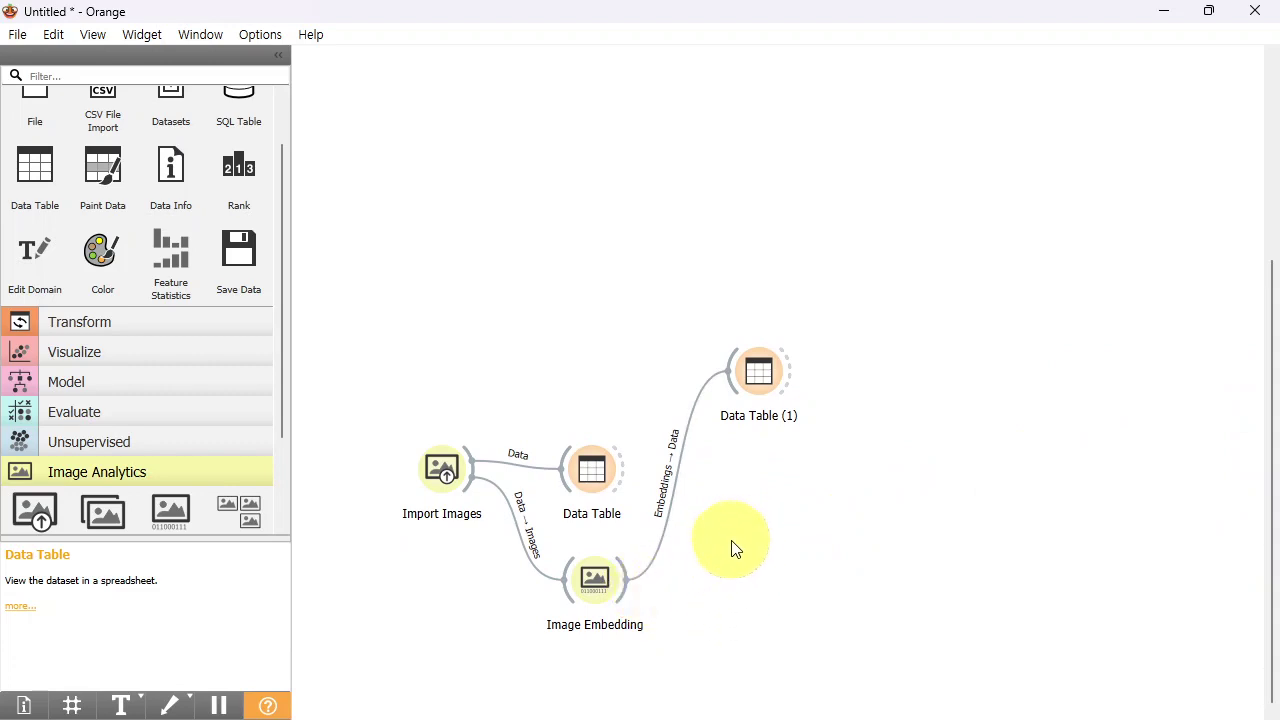
# Review the available embedders in the Image Embedding settings and close them, keeping Inception v3
pyautogui.doubleClick(591, 592)
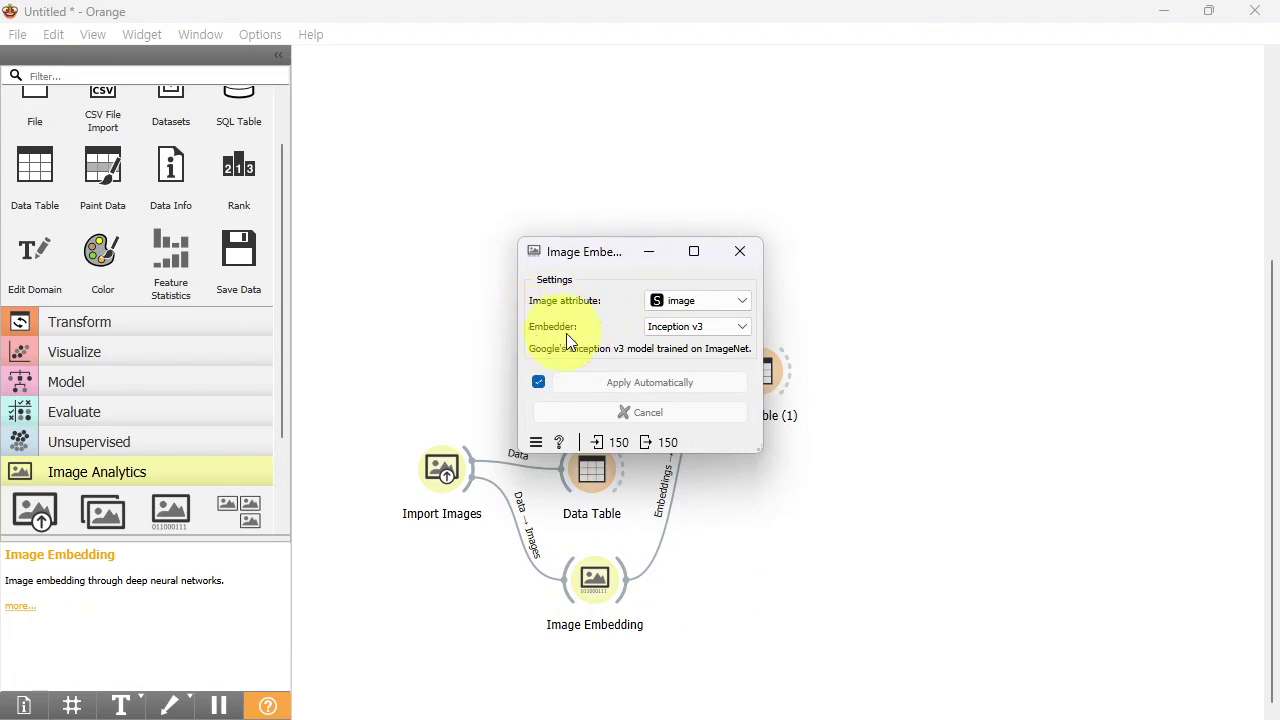
pyautogui.click(727, 329)
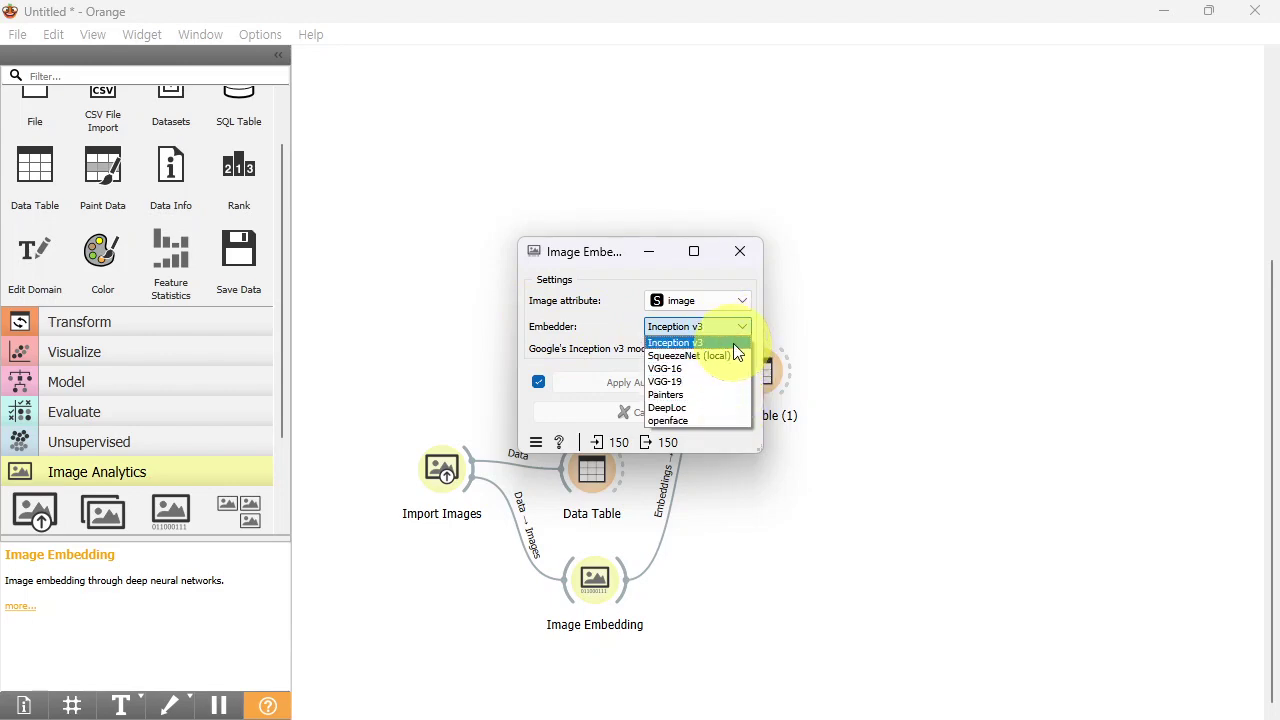
pyautogui.click(937, 342)
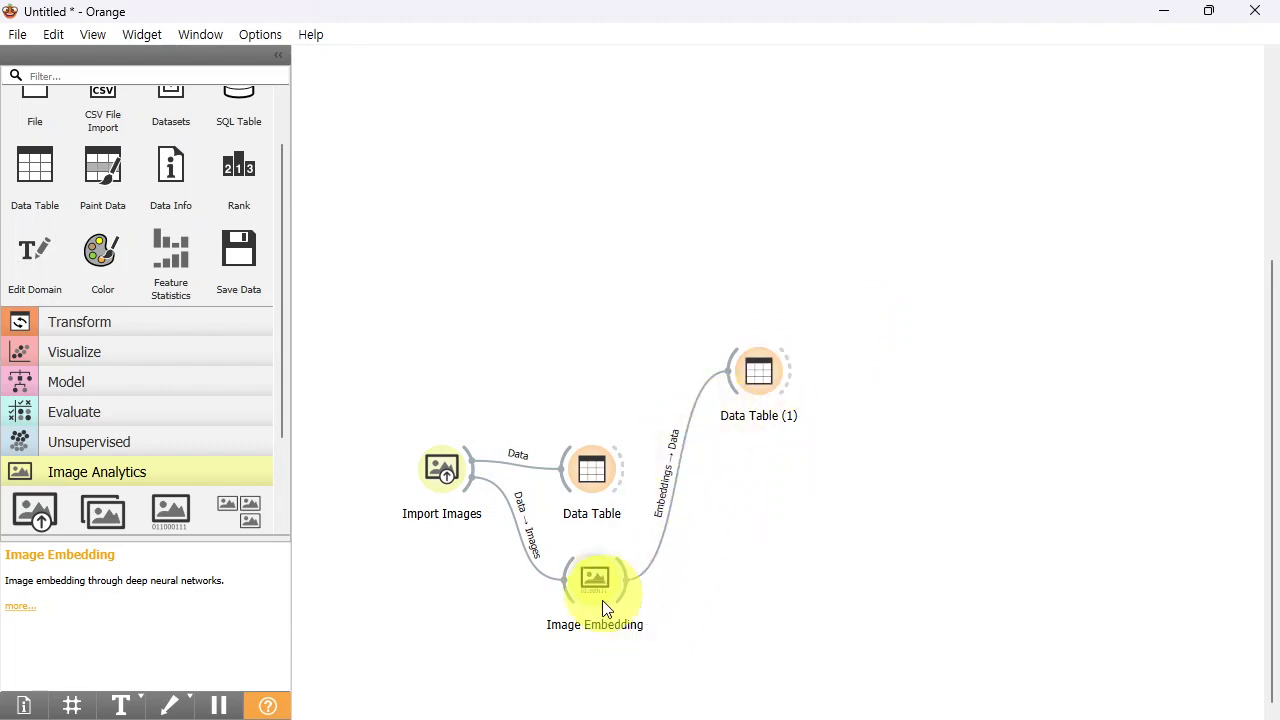
pyautogui.moveTo(595, 580)
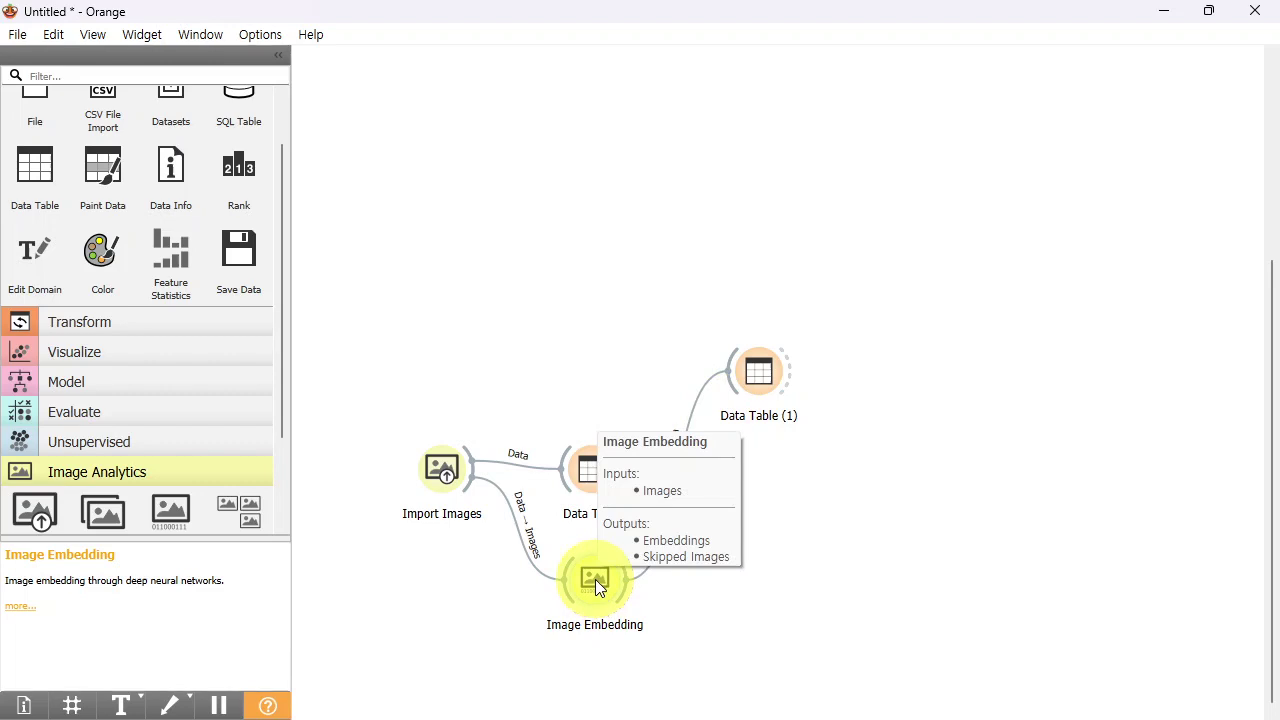
# Add Random Forest, Gradient Boosting, SVM, Logistic Regression and Neural Network model widgets to the canvas
pyautogui.click(160, 383)
pyautogui.moveTo(284, 261); pyautogui.dragTo(290, 373)
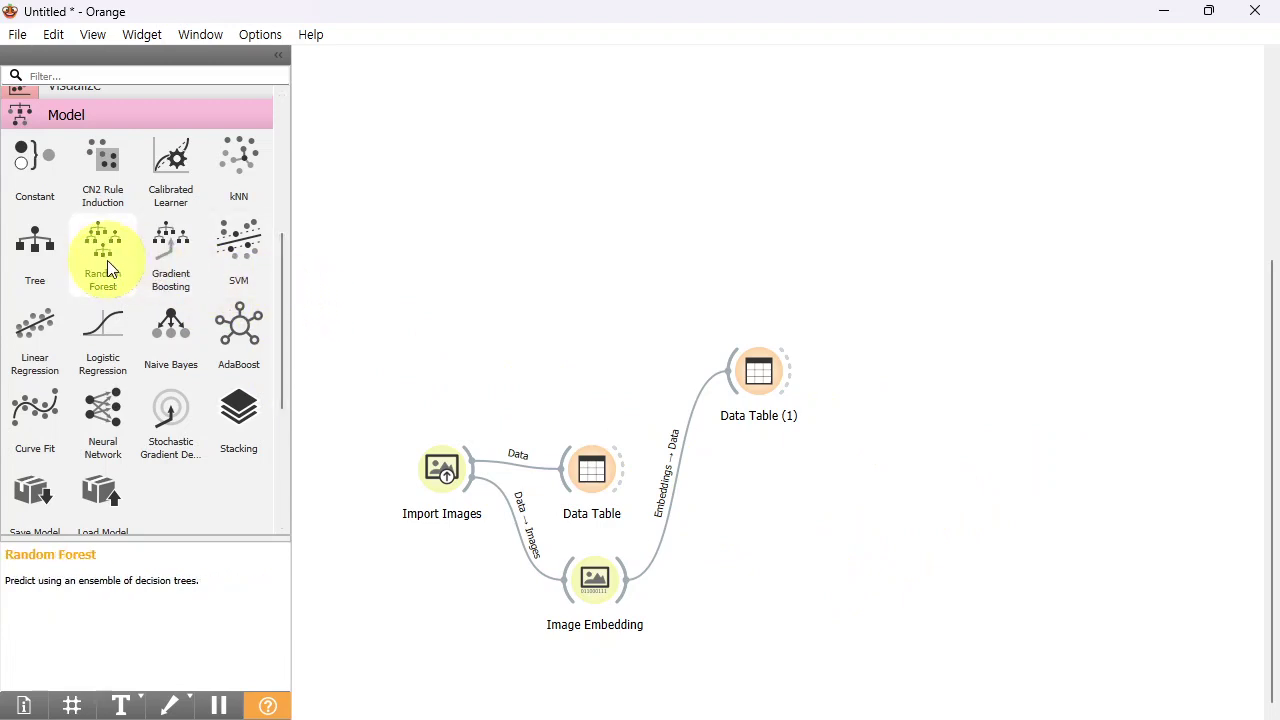
pyautogui.moveTo(106, 258); pyautogui.dragTo(760, 486)
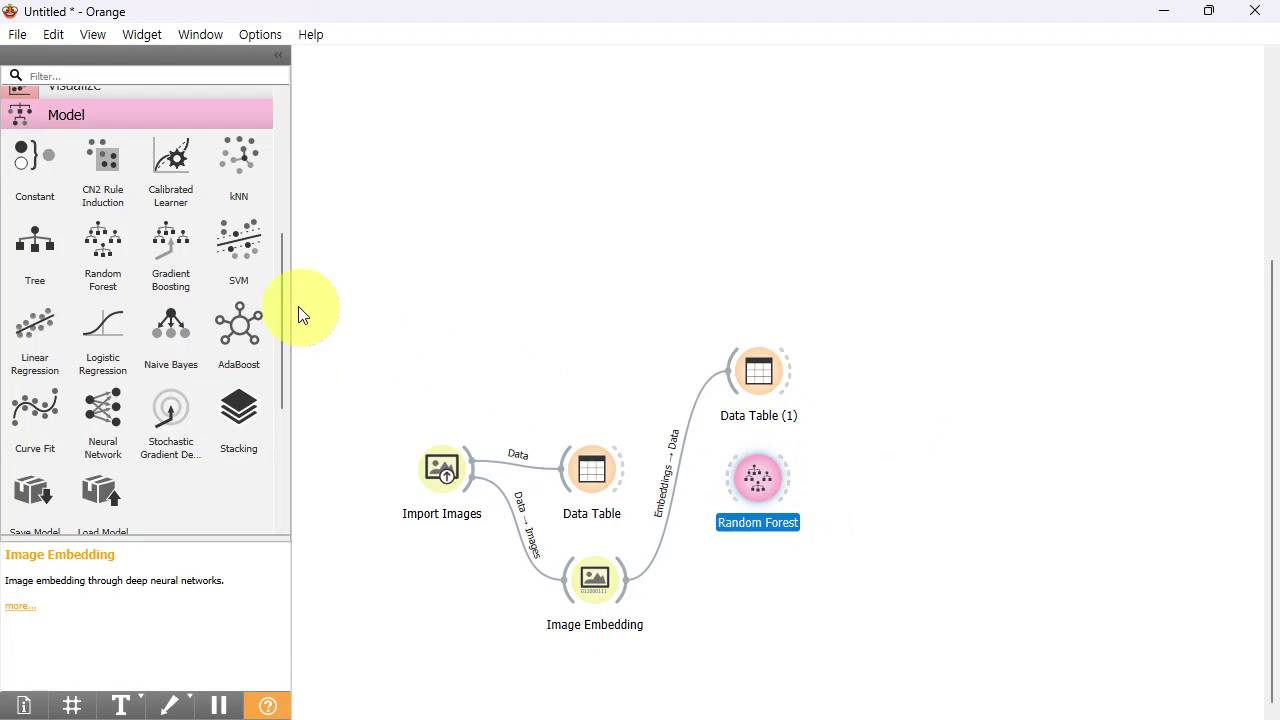
pyautogui.click(188, 252)
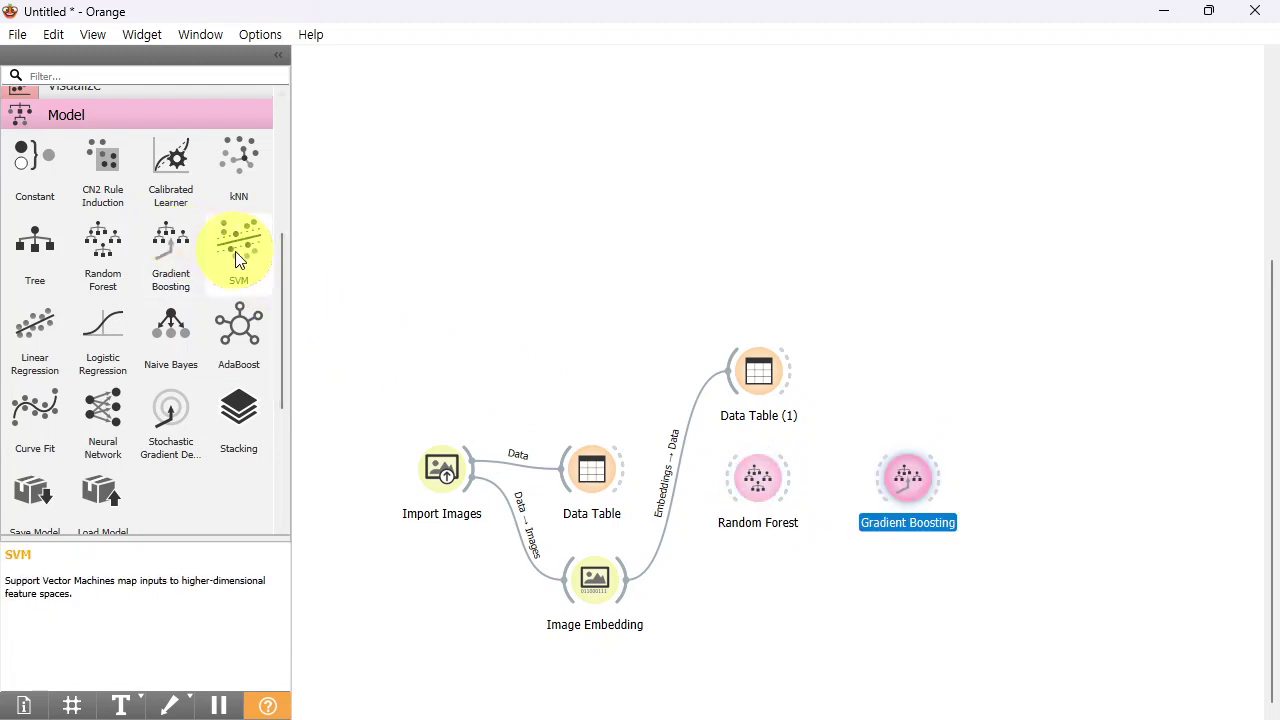
pyautogui.click(238, 258)
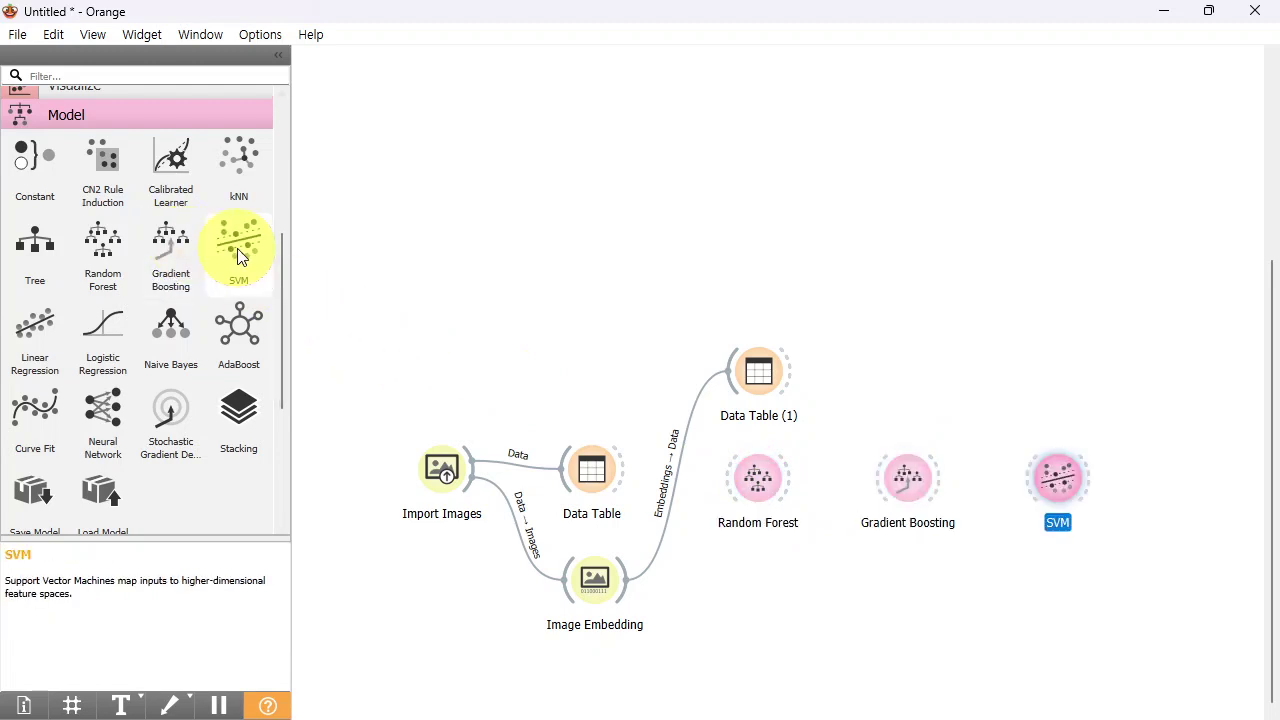
pyautogui.click(109, 337)
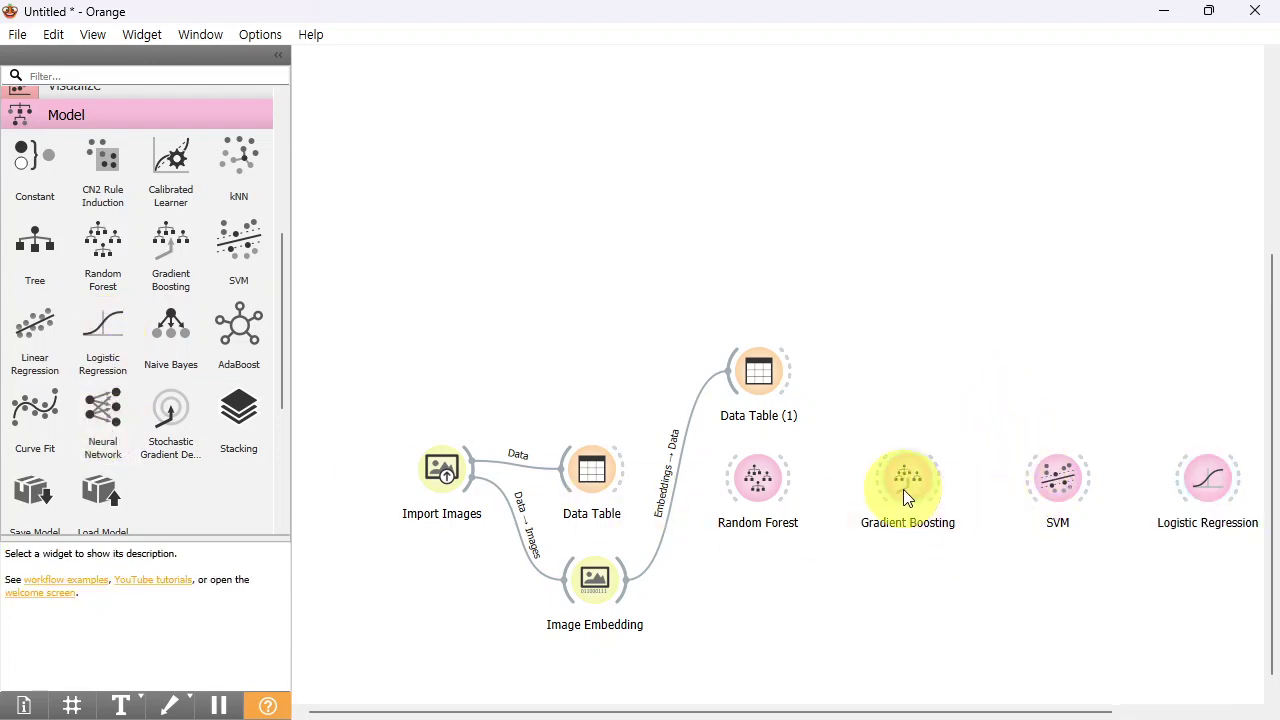
# Arrange the model widgets in a column below the second Data Table, with Random Forest first and Neural Network last
pyautogui.moveTo(903, 491); pyautogui.dragTo(757, 576)
pyautogui.moveTo(1057, 477); pyautogui.dragTo(752, 655)
pyautogui.moveTo(1207, 477); pyautogui.dragTo(580, 700)
# Connect the Image Embedding output to all five model widgets
pyautogui.moveTo(566, 300); pyautogui.dragTo(463, 392)
pyautogui.moveTo(566, 392); pyautogui.dragTo(462, 422)
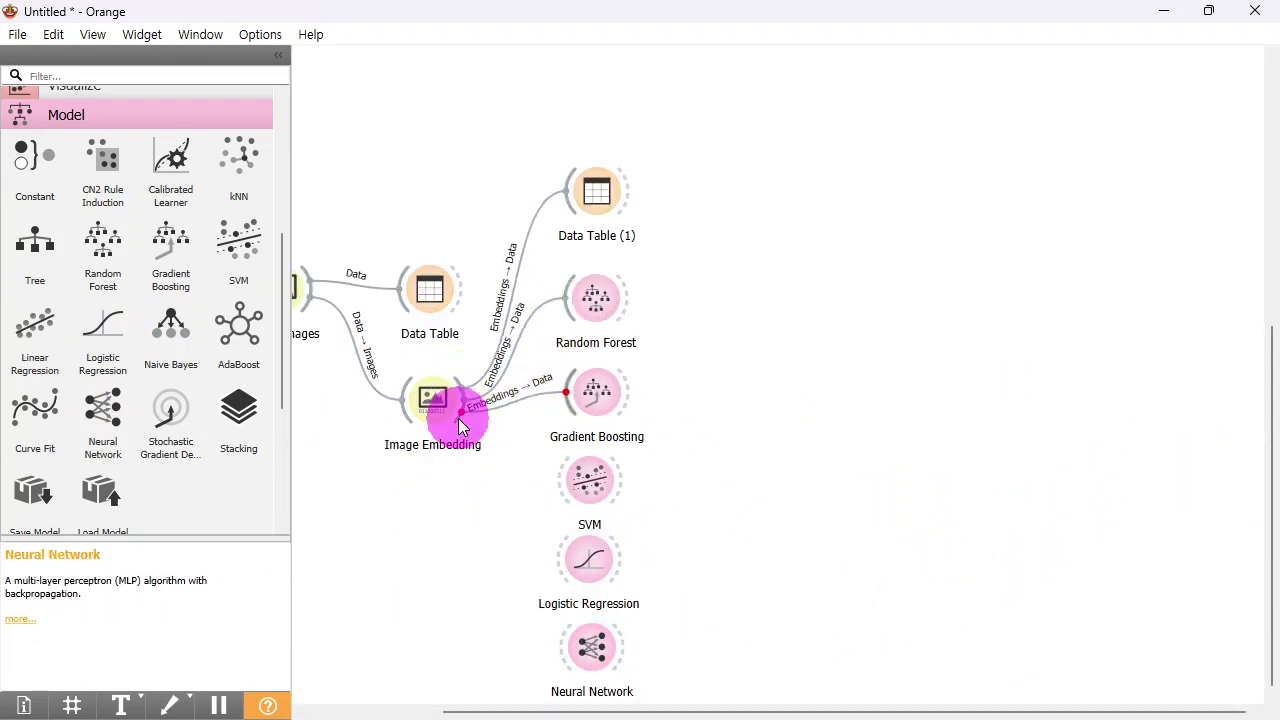
pyautogui.doubleClick(457, 403)
pyautogui.click(737, 252)
pyautogui.moveTo(840, 711); pyautogui.dragTo(707, 711)
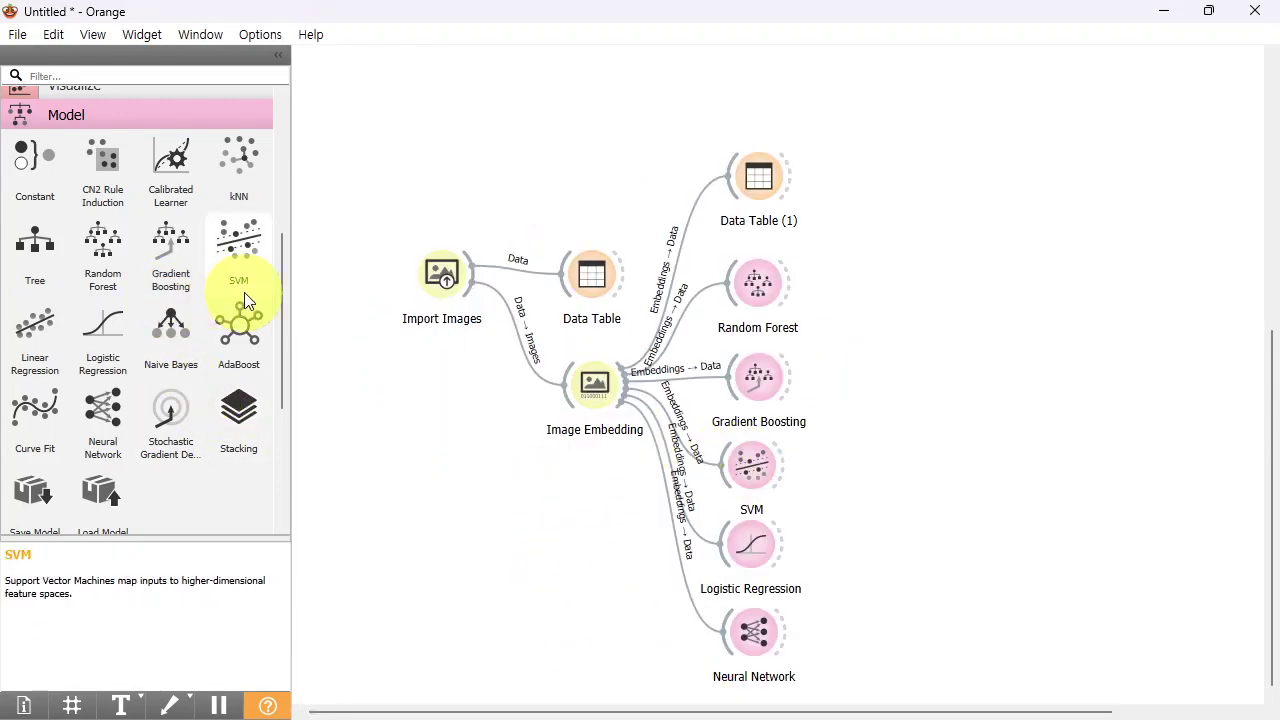
# Add a second Import Images widget below the workflow and set its source directory to the Test folder in IMG_Anal
pyautogui.click(143, 120)
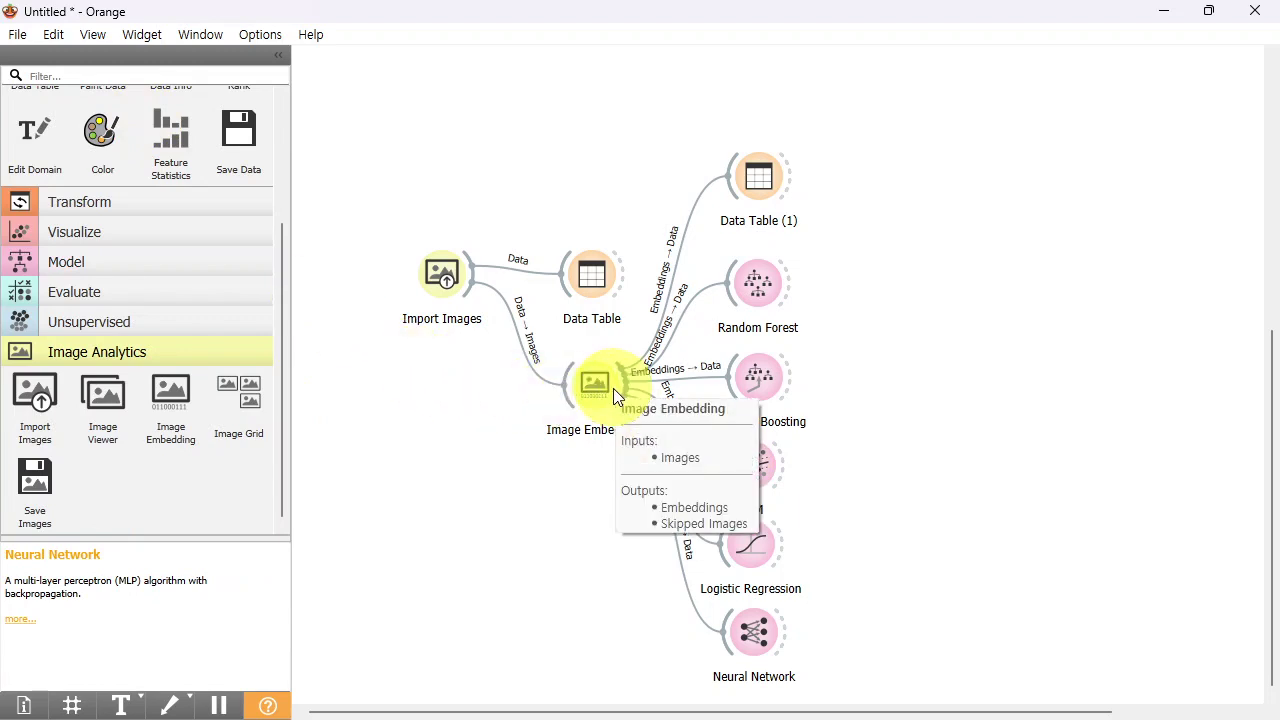
pyautogui.click(42, 404)
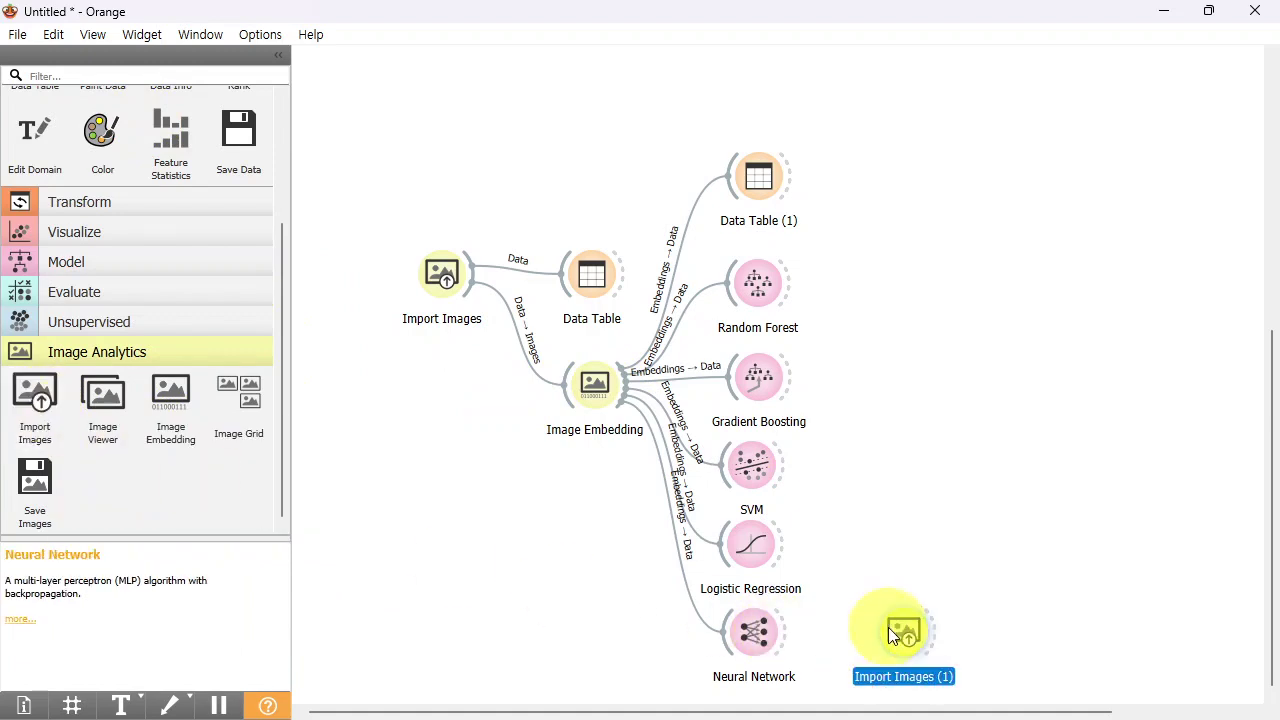
pyautogui.moveTo(895, 623); pyautogui.dragTo(445, 632)
pyautogui.click(720, 504)
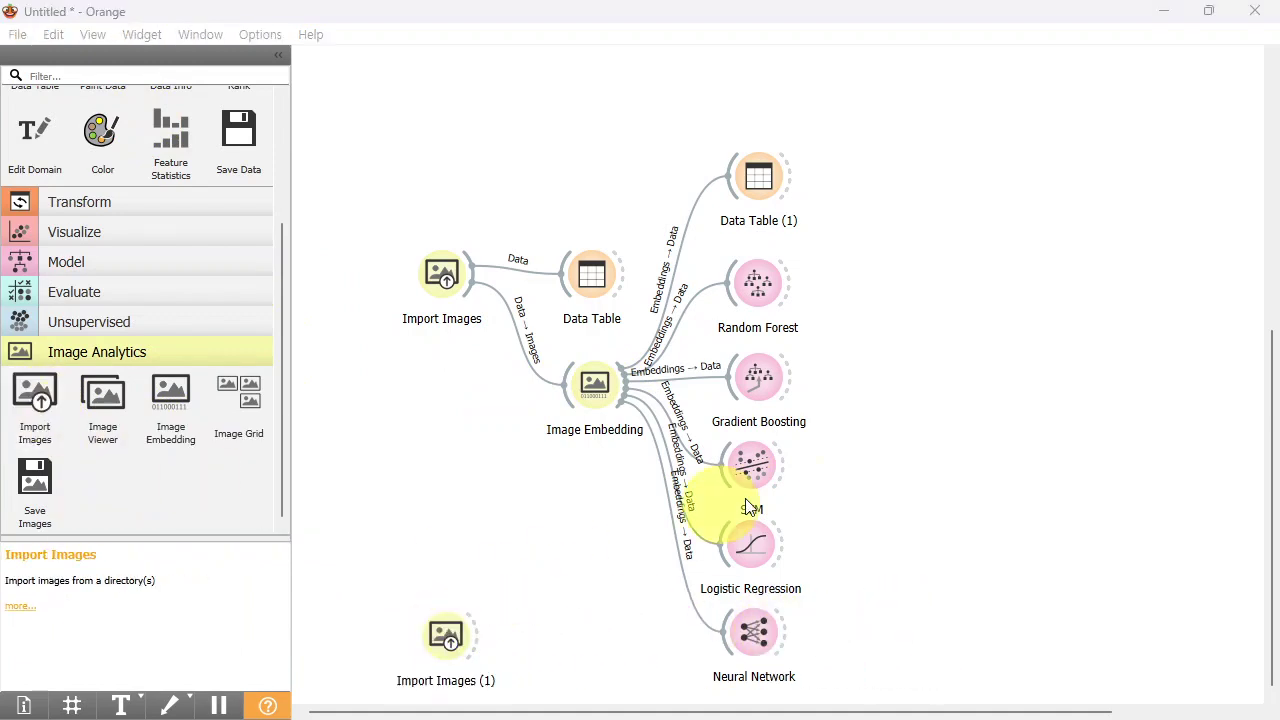
pyautogui.doubleClick(445, 636)
pyautogui.click(897, 343)
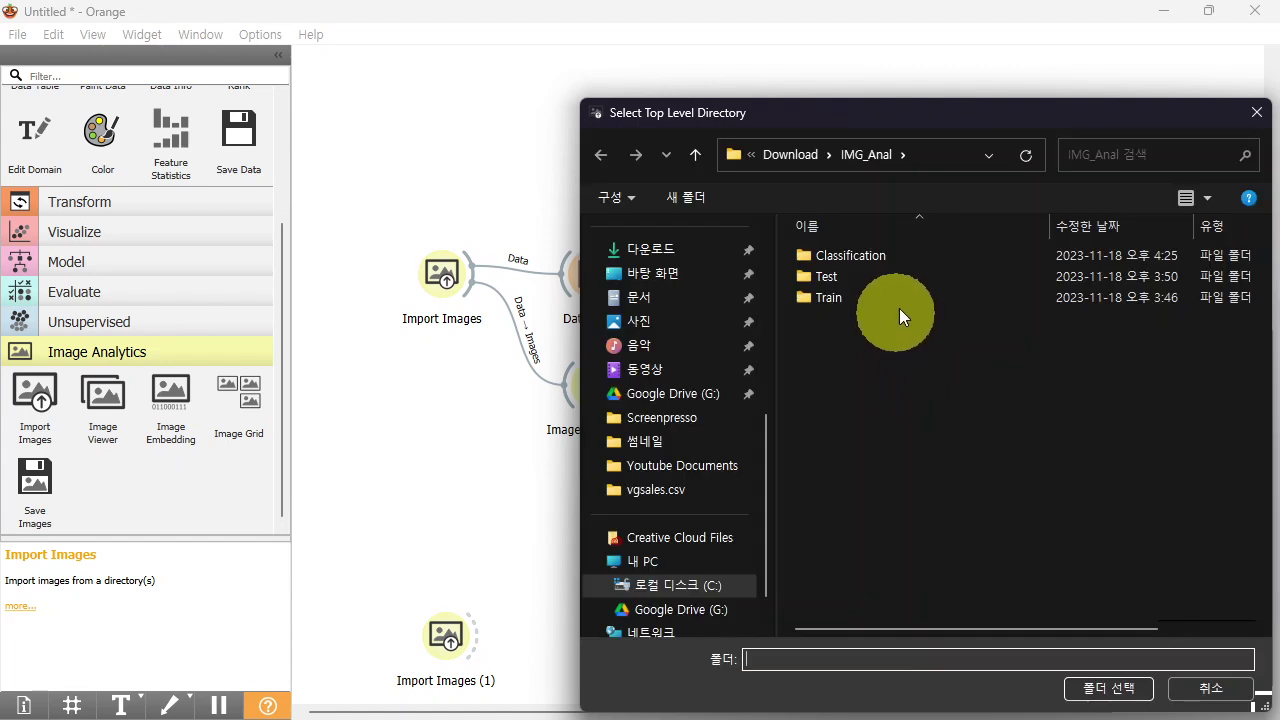
pyautogui.click(833, 283)
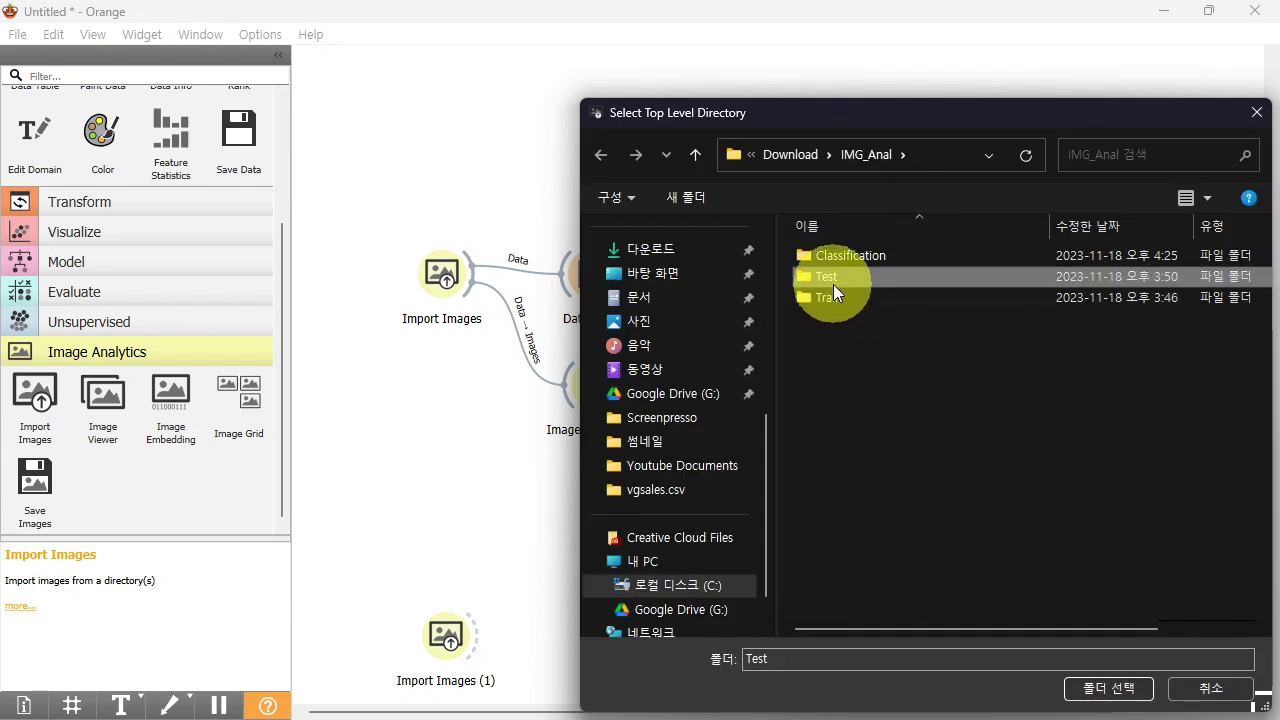
pyautogui.click(1110, 688)
# Add a second Image Embedding widget and connect the test Import Images output to it
pyautogui.click(177, 392)
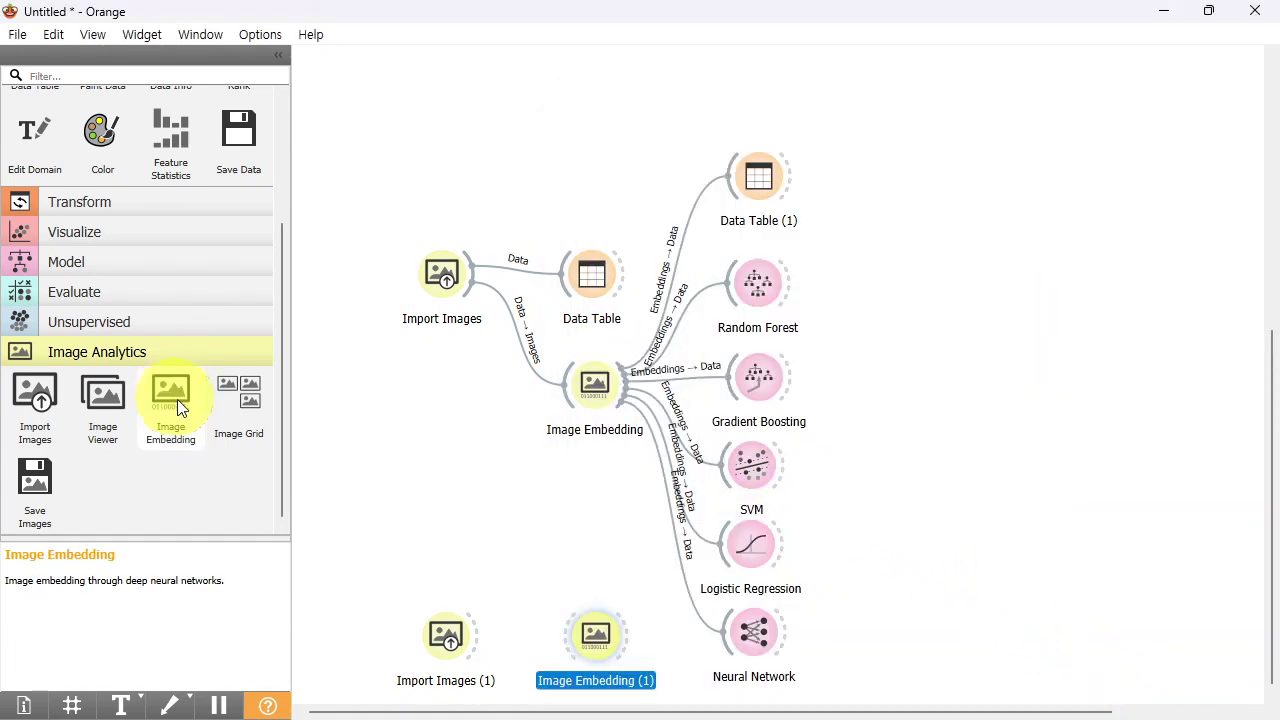
pyautogui.moveTo(478, 640); pyautogui.dragTo(595, 635)
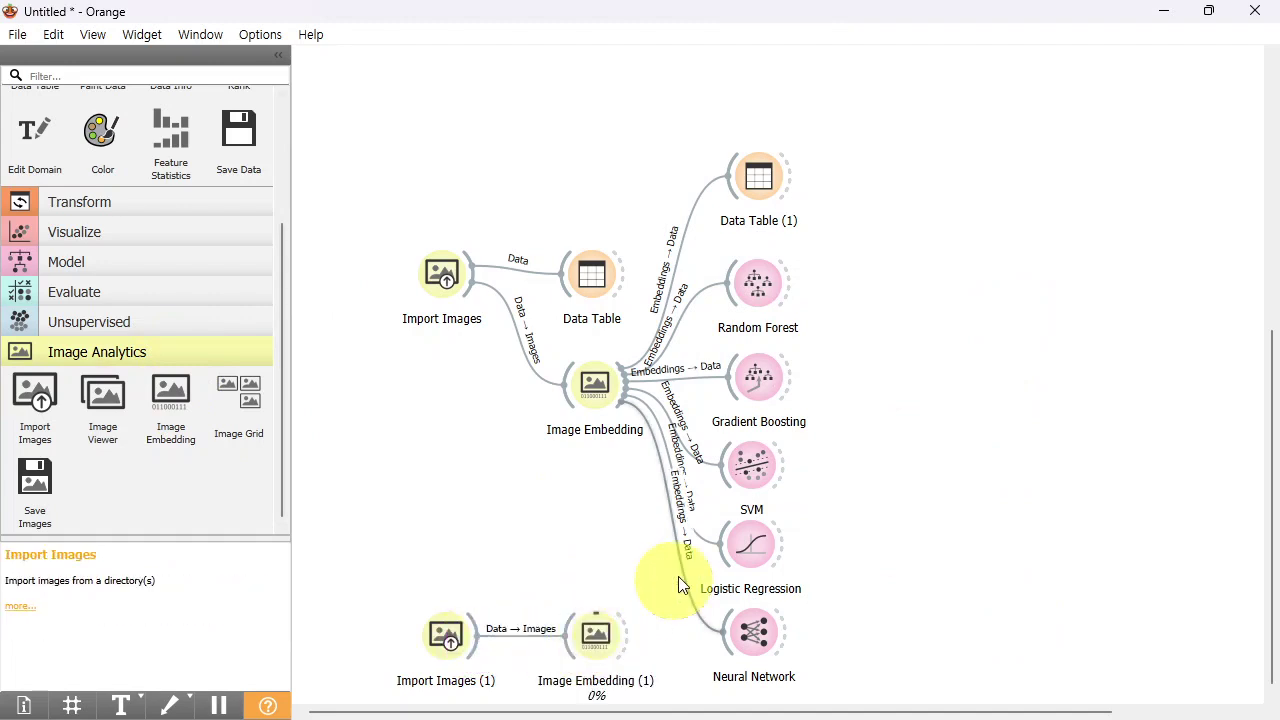
# Add a Test and Score widget and place it beside the column of models
pyautogui.click(74, 291)
pyautogui.click(34, 346)
pyautogui.moveTo(749, 626); pyautogui.dragTo(904, 481)
# Connect all five models and the second Image Embedding to Test and Score
pyautogui.moveTo(800, 291); pyautogui.dragTo(880, 470)
pyautogui.moveTo(785, 376); pyautogui.dragTo(865, 481)
pyautogui.moveTo(782, 464); pyautogui.dragTo(865, 507)
pyautogui.moveTo(790, 540); pyautogui.dragTo(873, 499)
pyautogui.moveTo(790, 628); pyautogui.dragTo(873, 499)
pyautogui.moveTo(632, 641); pyautogui.dragTo(879, 506)
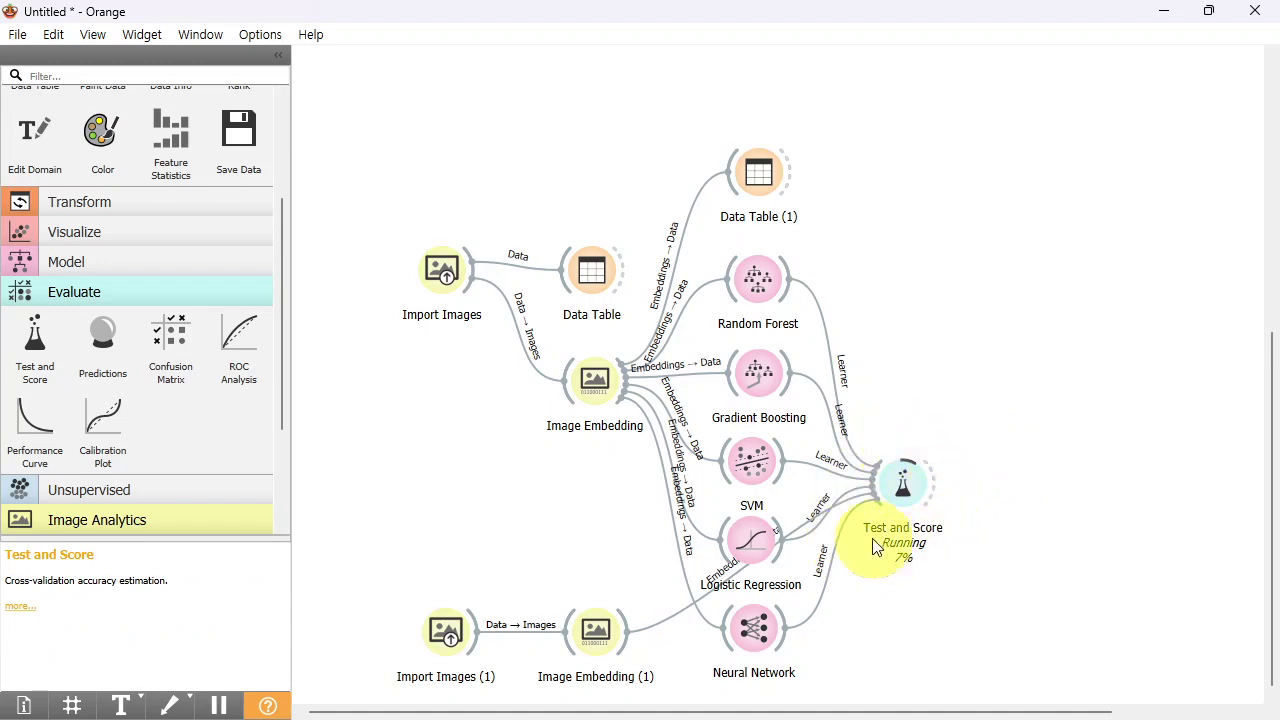
# Add a Confusion Matrix widget and connect the Test and Score evaluation results to it
pyautogui.click(171, 345)
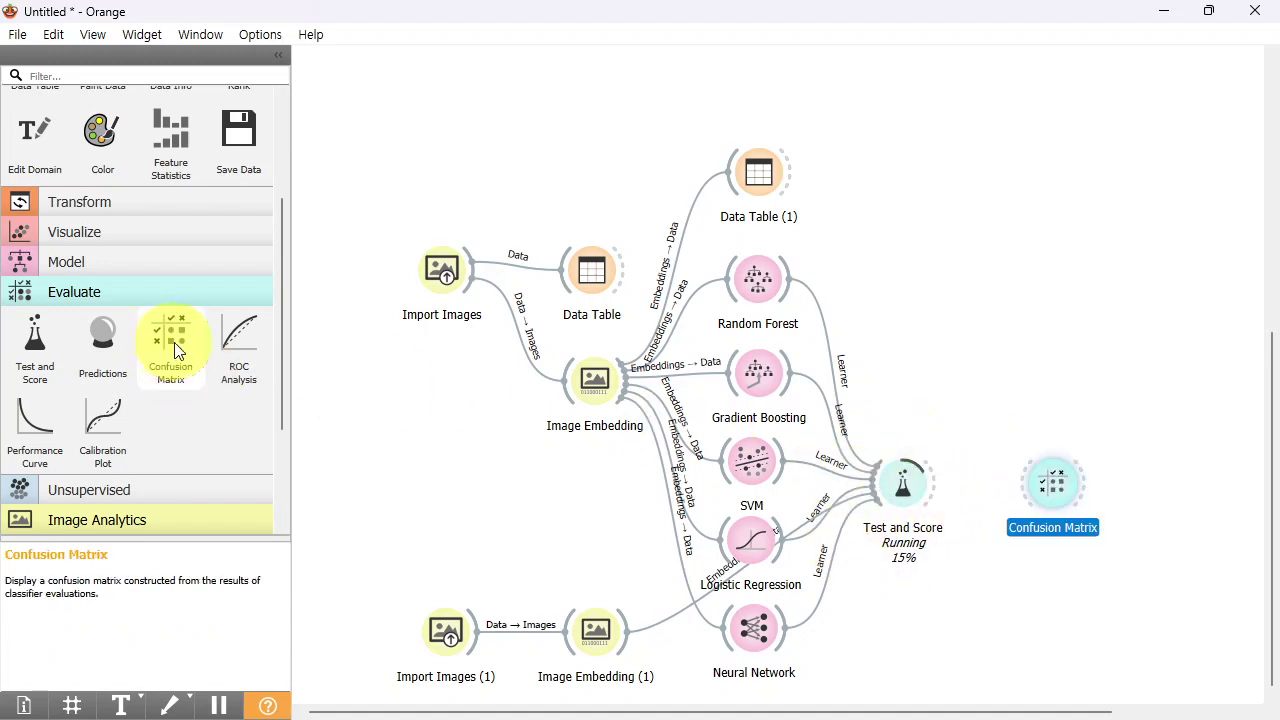
pyautogui.moveTo(938, 487); pyautogui.dragTo(1049, 472)
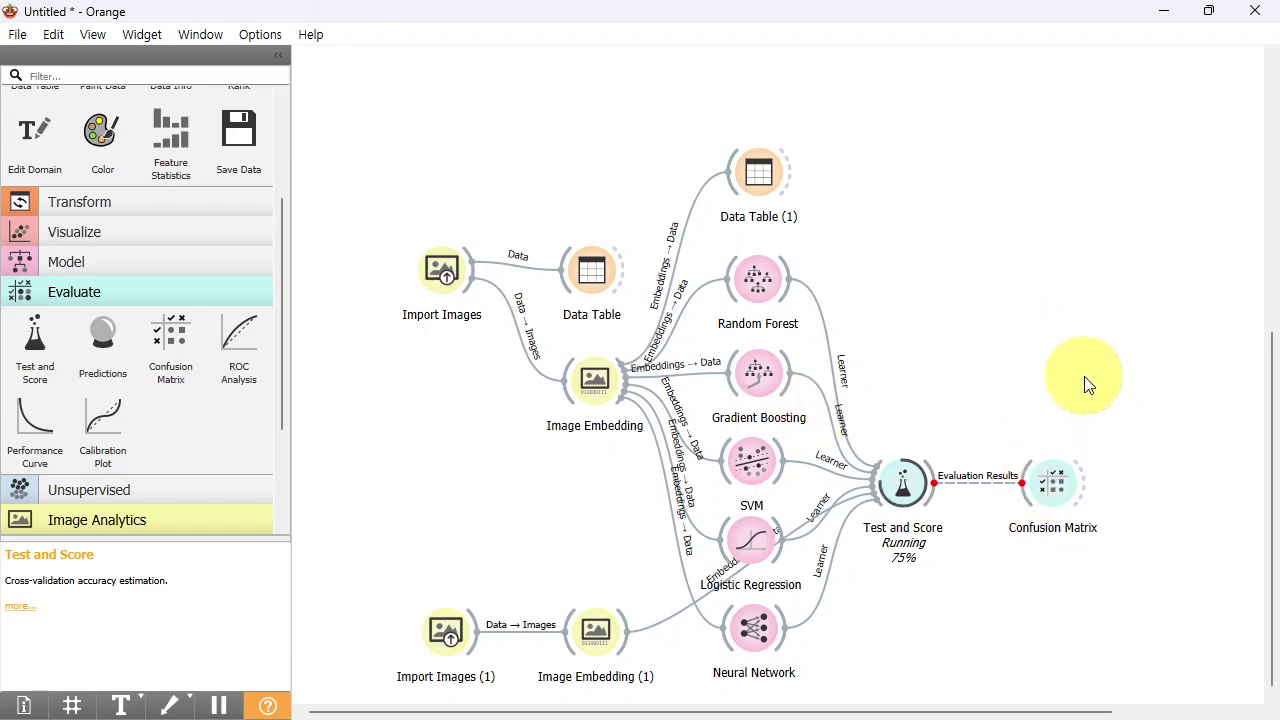
# Widen the score columns in Test and Score, compare the models' AUC, CA, F1, precision, recall and MCC, and close it
pyautogui.doubleClick(906, 488)
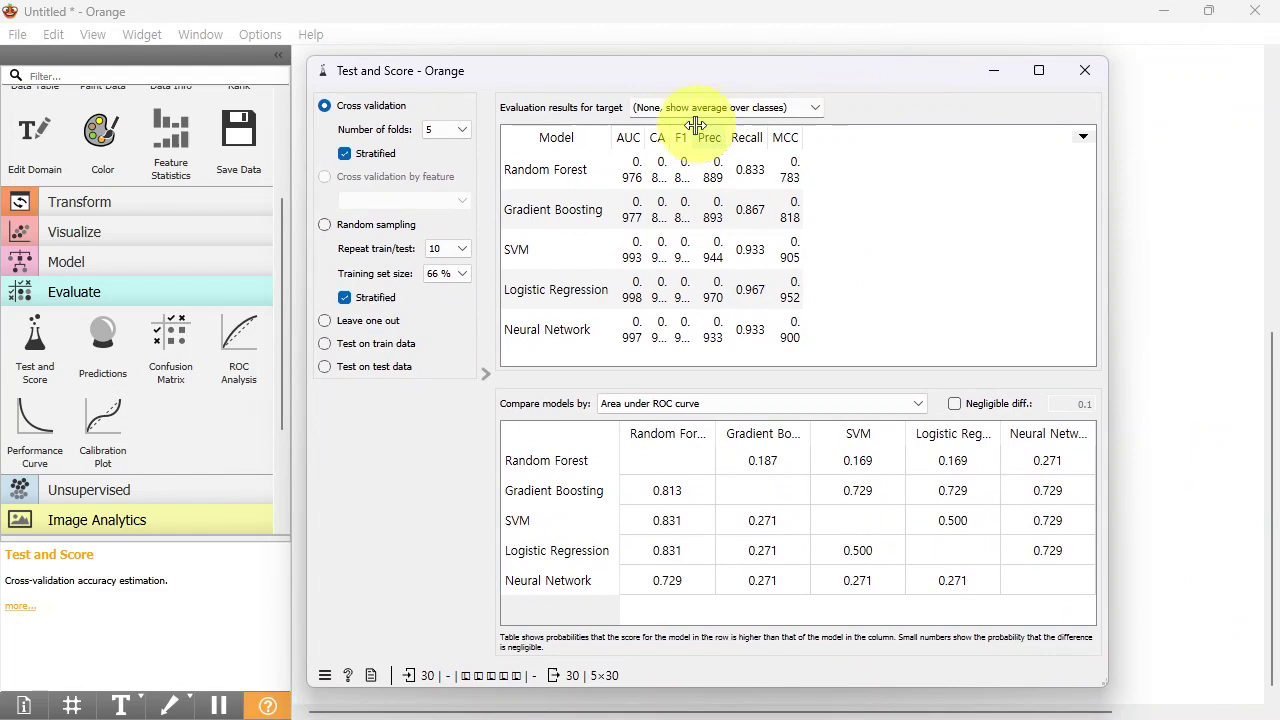
pyautogui.moveTo(643, 137); pyautogui.dragTo(713, 137)
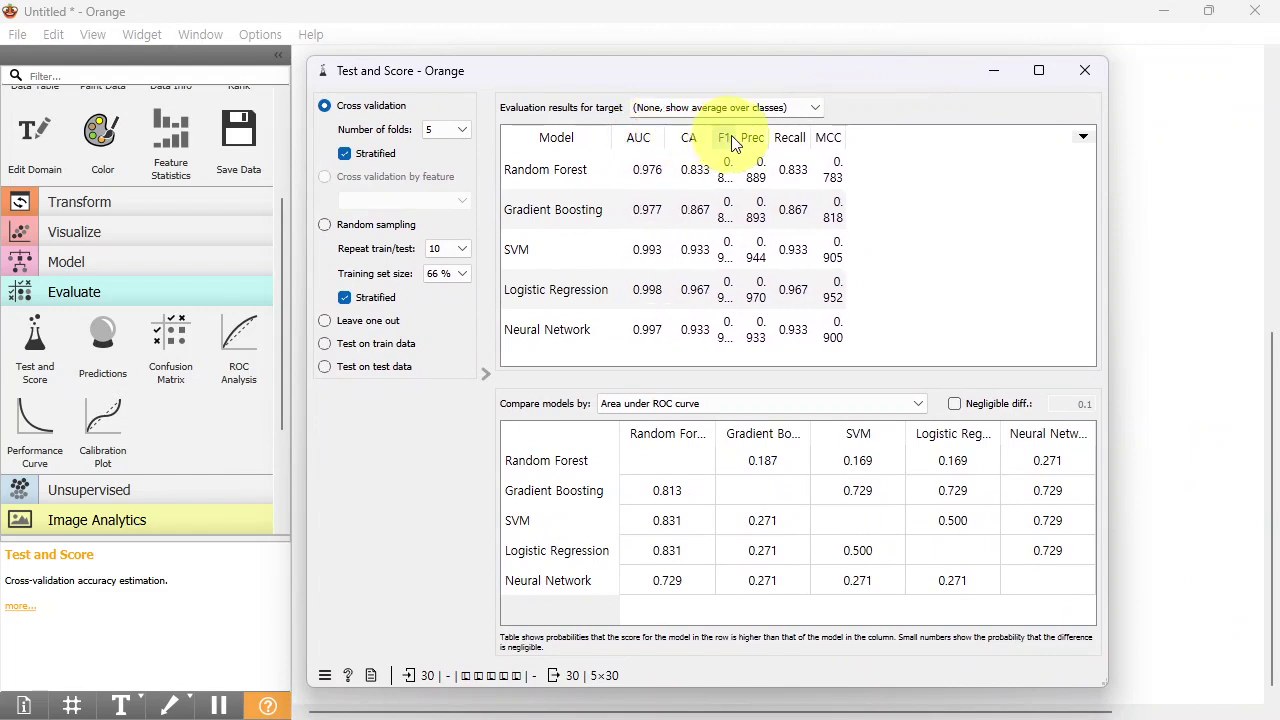
pyautogui.doubleClick(733, 137)
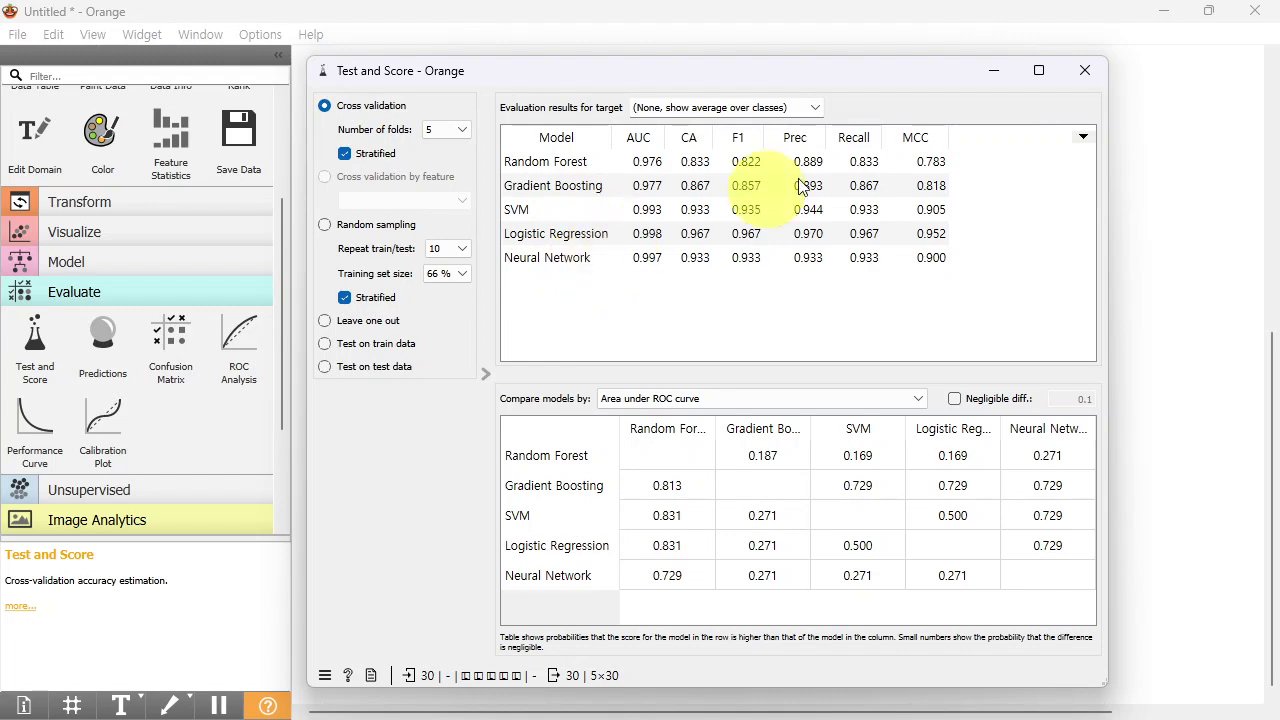
pyautogui.click(1084, 71)
# Compare the confusion matrices of Random Forest, Gradient Boosting, SVM, Logistic Regression and Neural Network, and close the Confusion Matrix window
pyautogui.doubleClick(1030, 483)
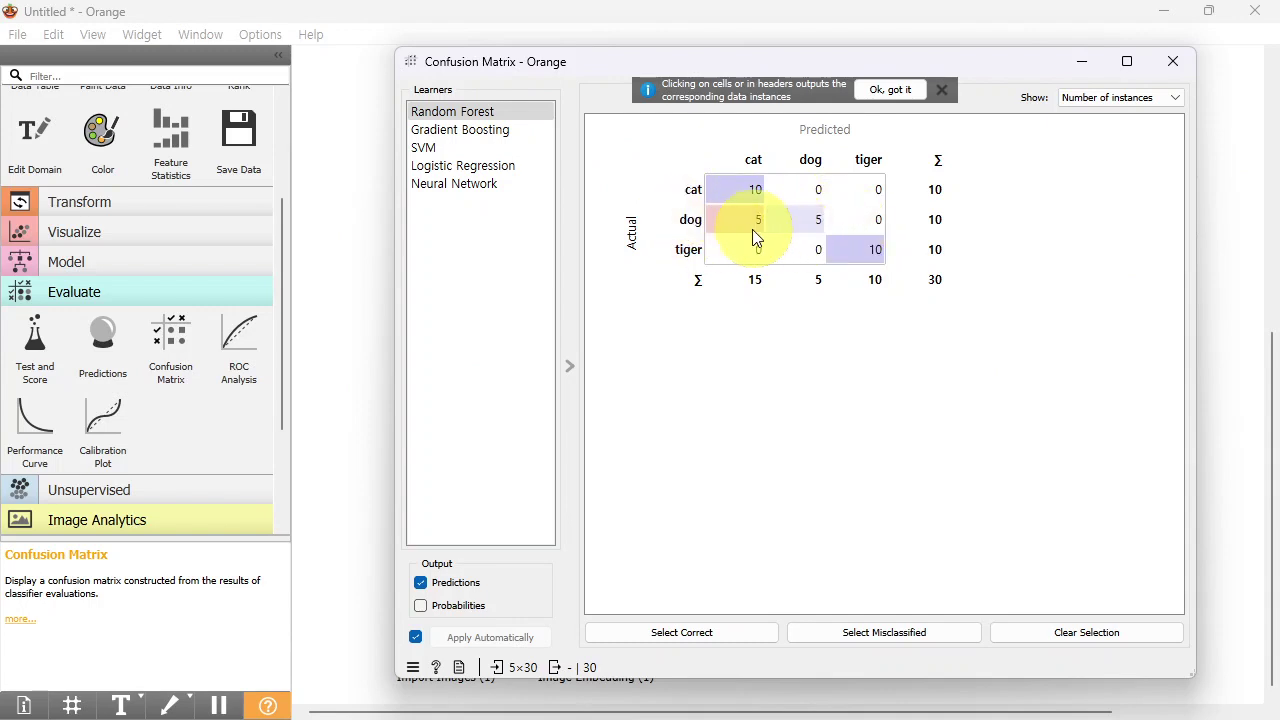
pyautogui.click(472, 137)
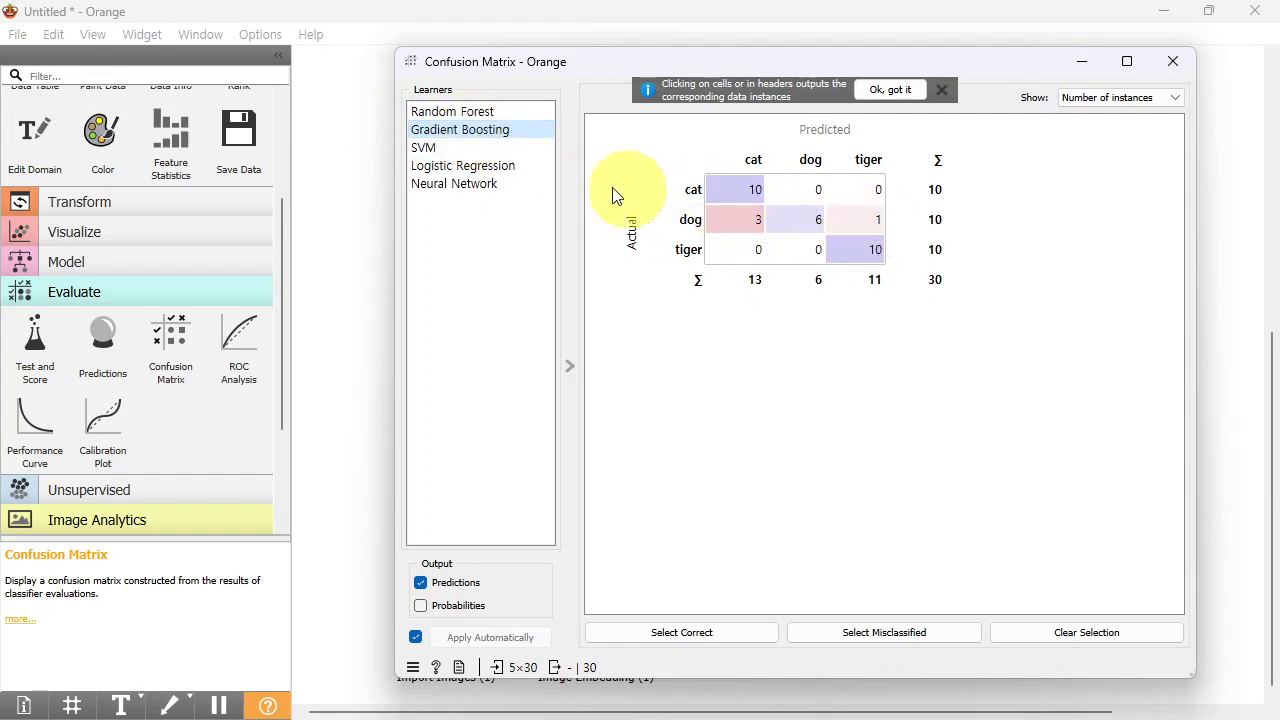
pyautogui.click(462, 150)
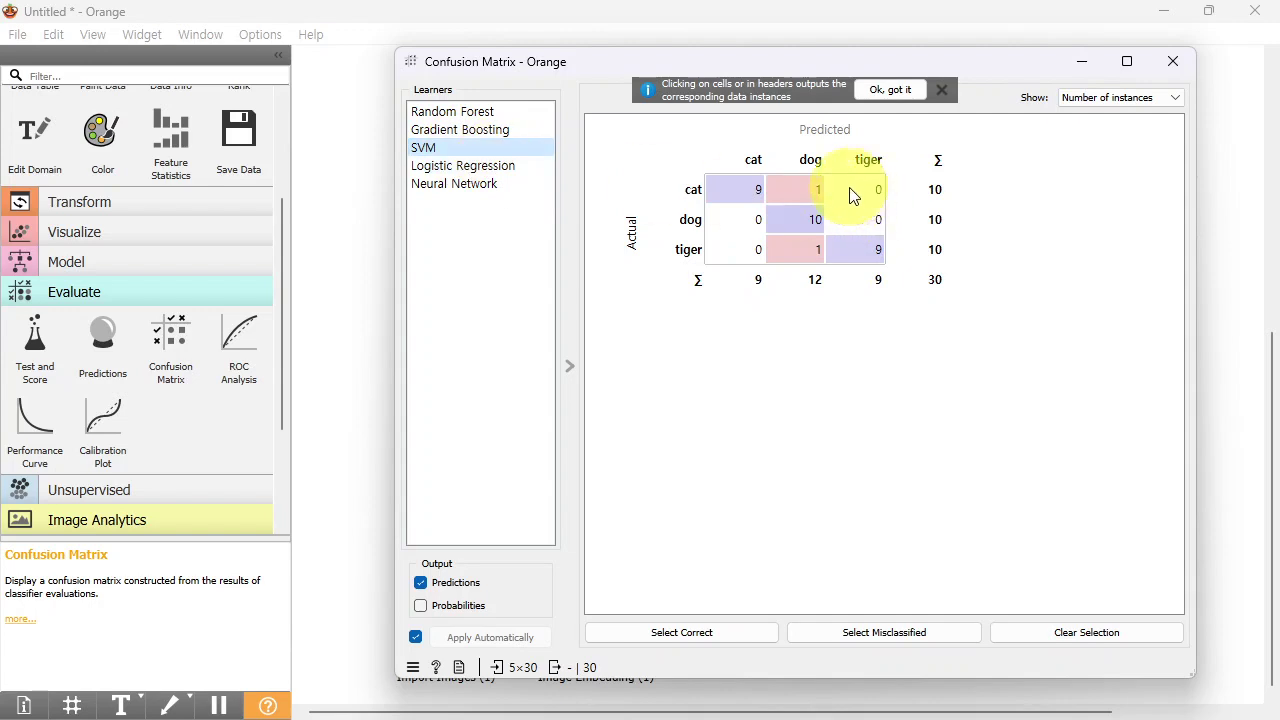
pyautogui.click(466, 166)
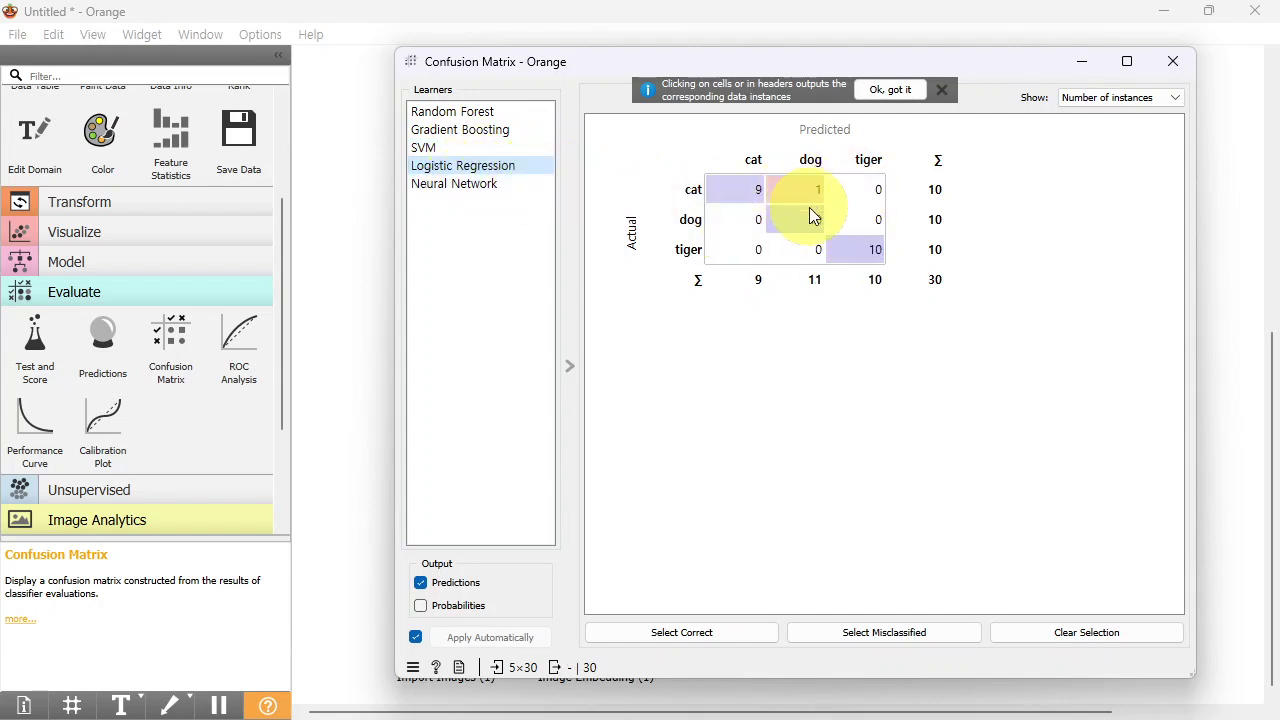
pyautogui.click(453, 185)
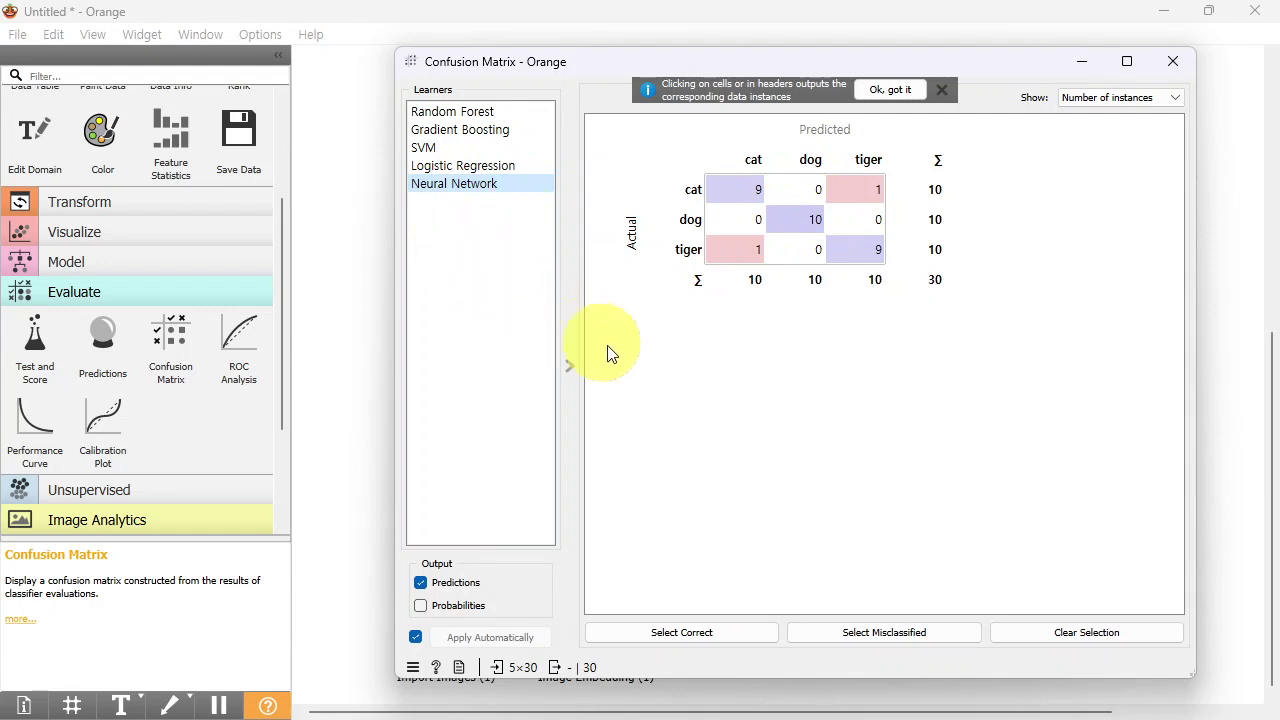
pyautogui.click(1170, 62)
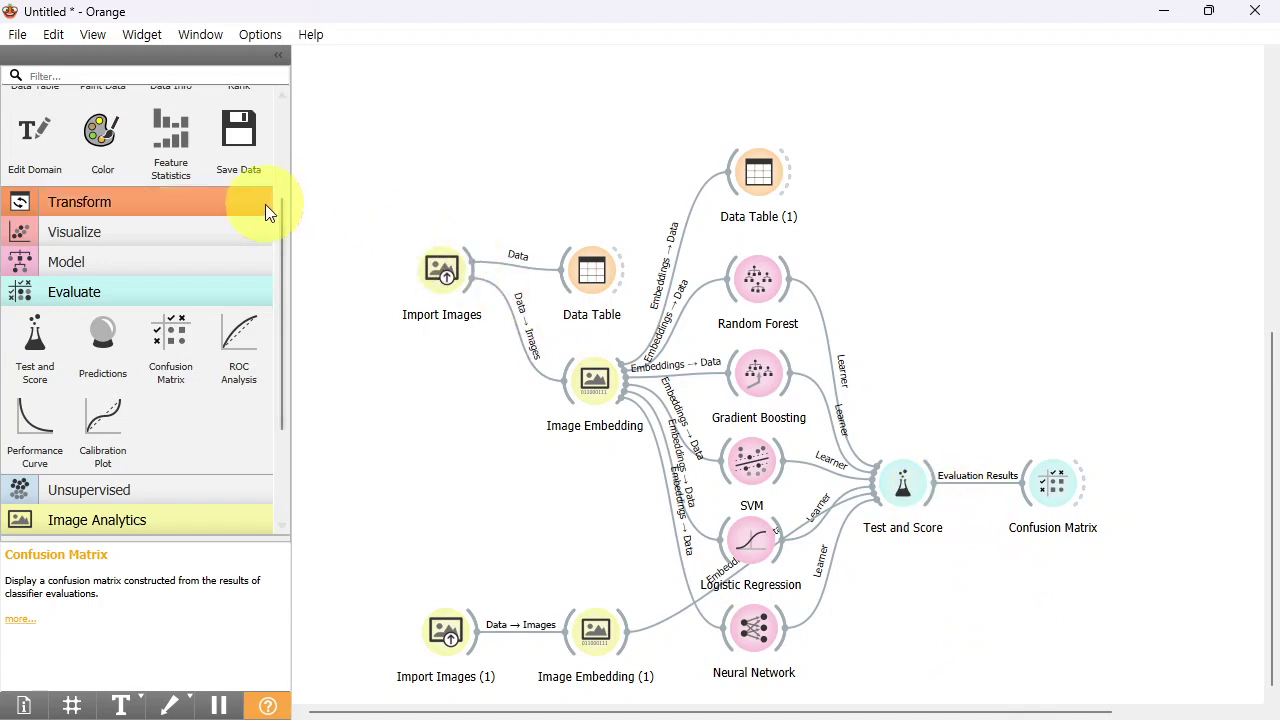
# Add a third Import Images widget below the second one and connect it to a new Image Embedding widget
pyautogui.click(160, 291)
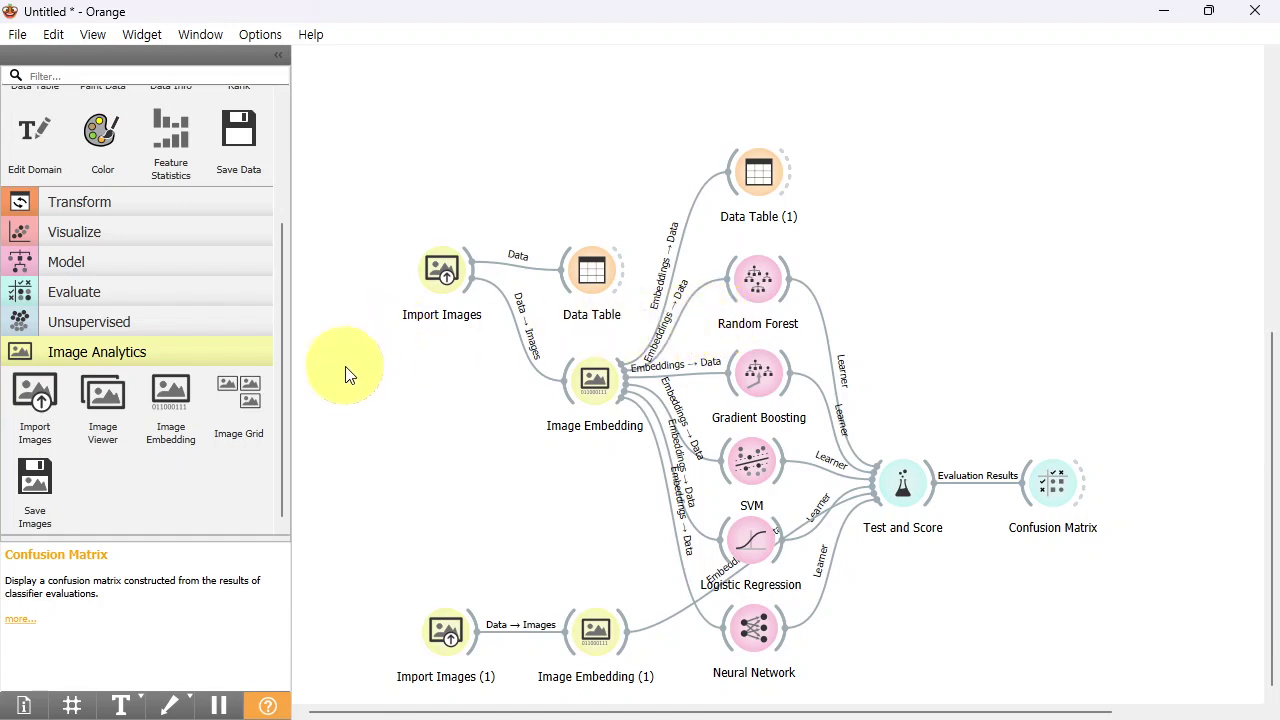
pyautogui.click(28, 400)
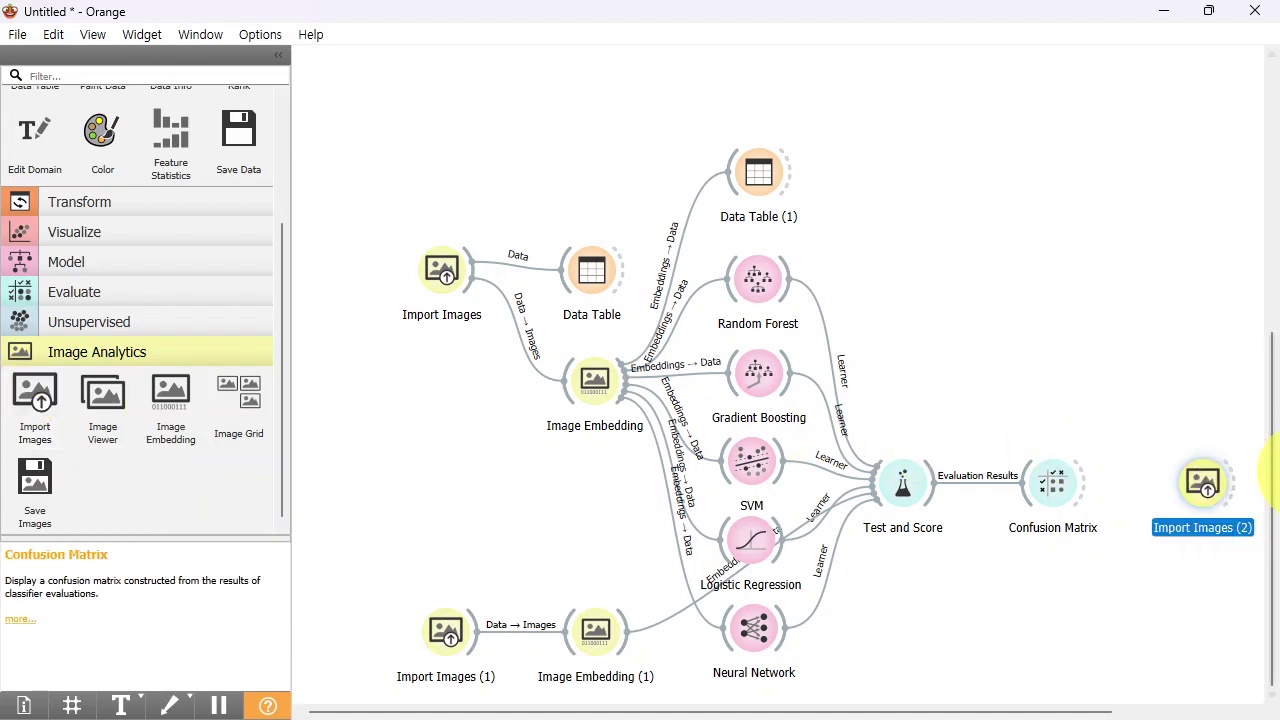
pyautogui.moveTo(1207, 487); pyautogui.dragTo(447, 700)
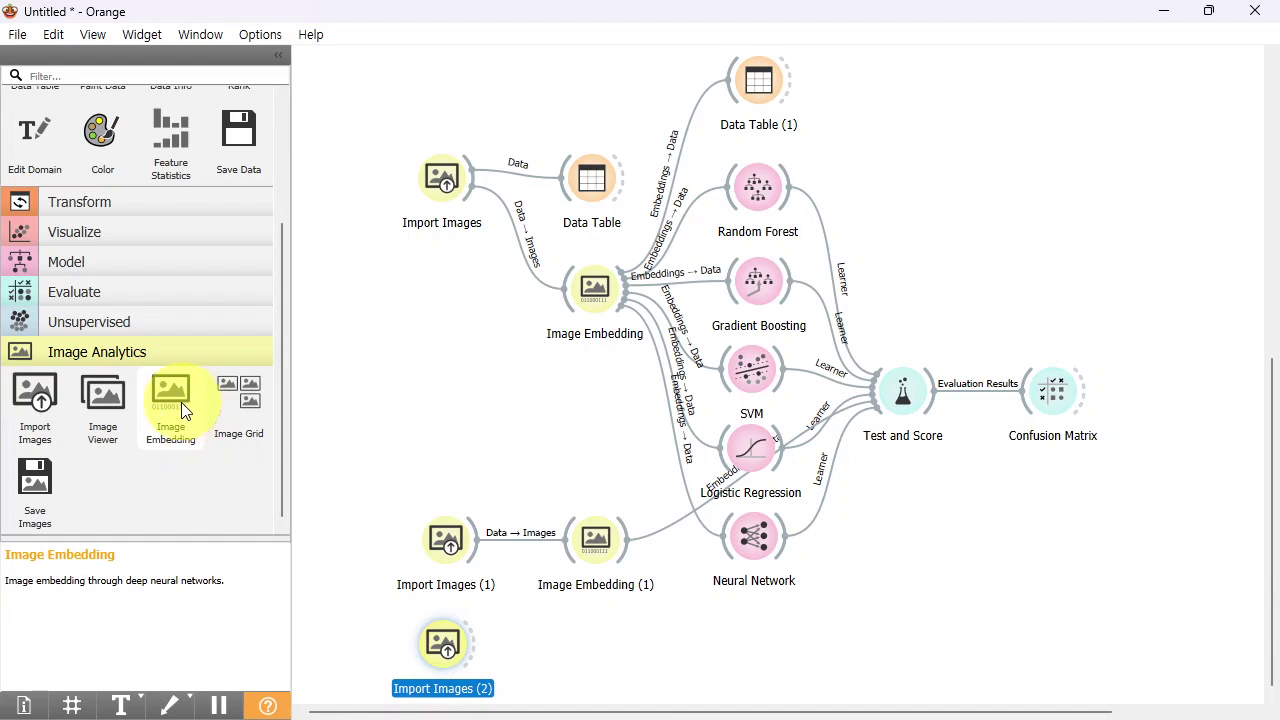
pyautogui.click(184, 405)
pyautogui.moveTo(474, 648); pyautogui.dragTo(581, 646)
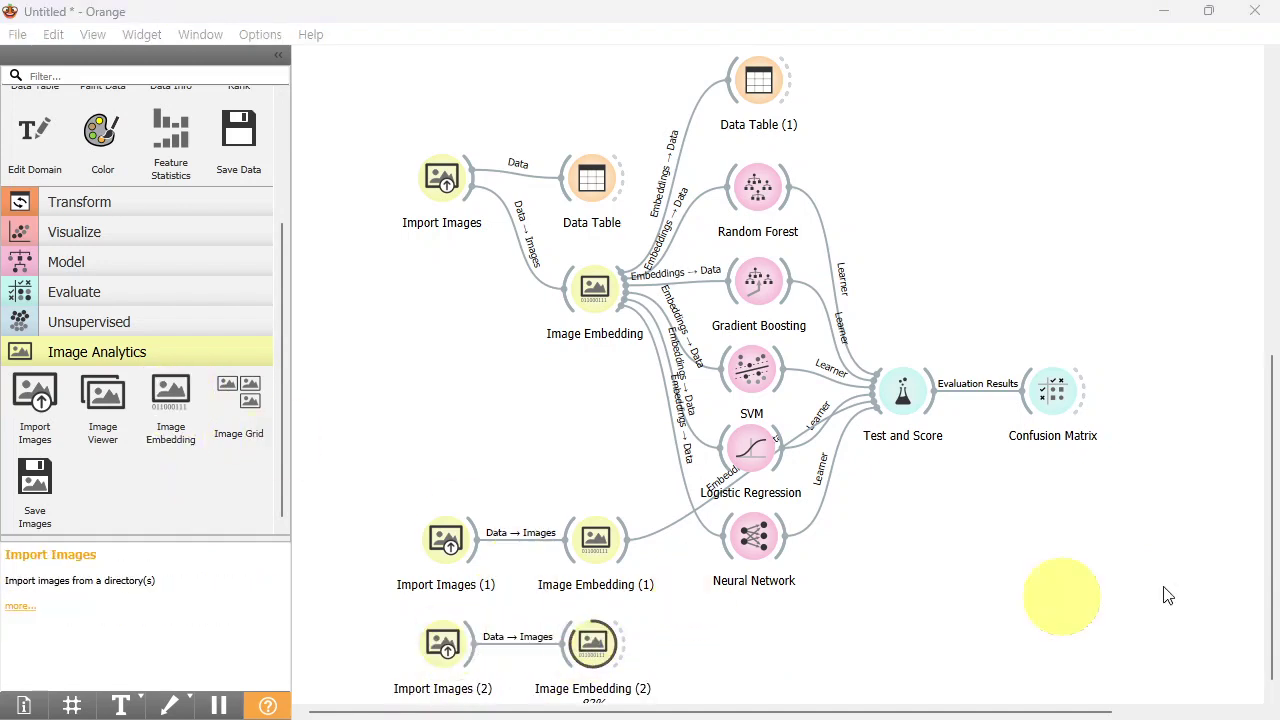
# Load the Classification folder from IMG_Anal into the third Import Images widget and close its window
pyautogui.doubleClick(443, 645)
pyautogui.click(677, 397)
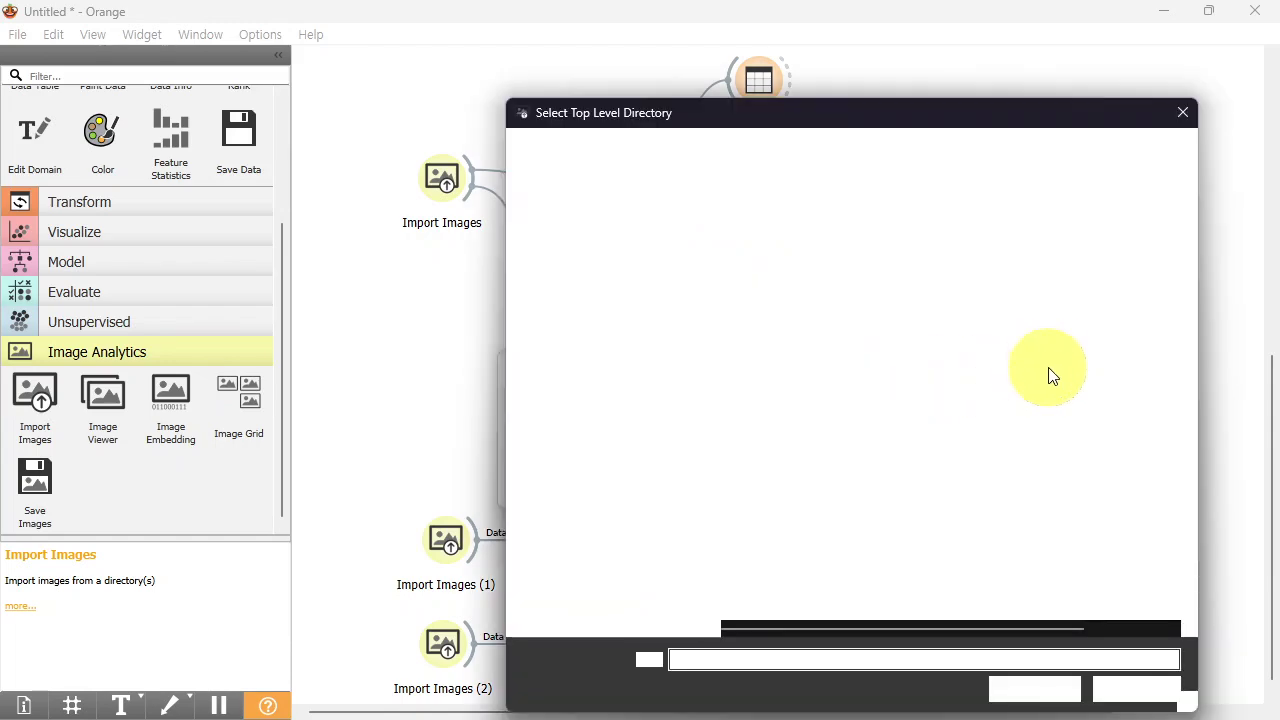
pyautogui.click(771, 253)
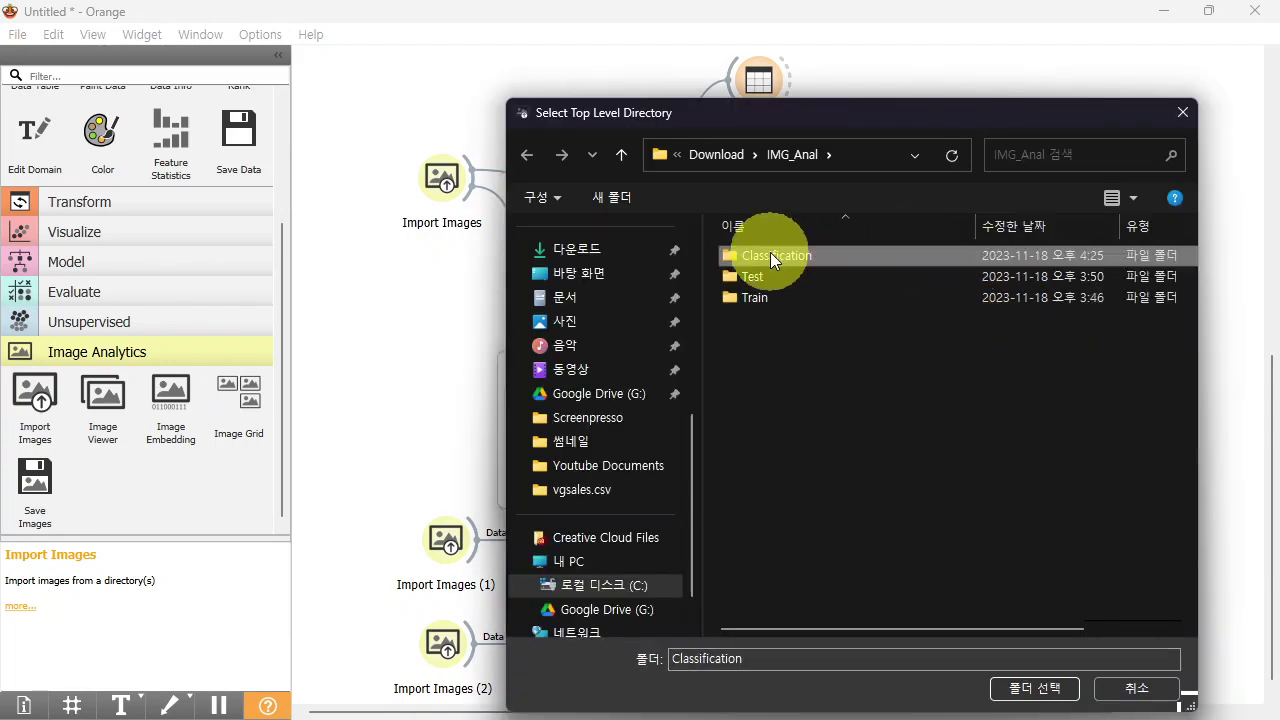
pyautogui.click(1030, 692)
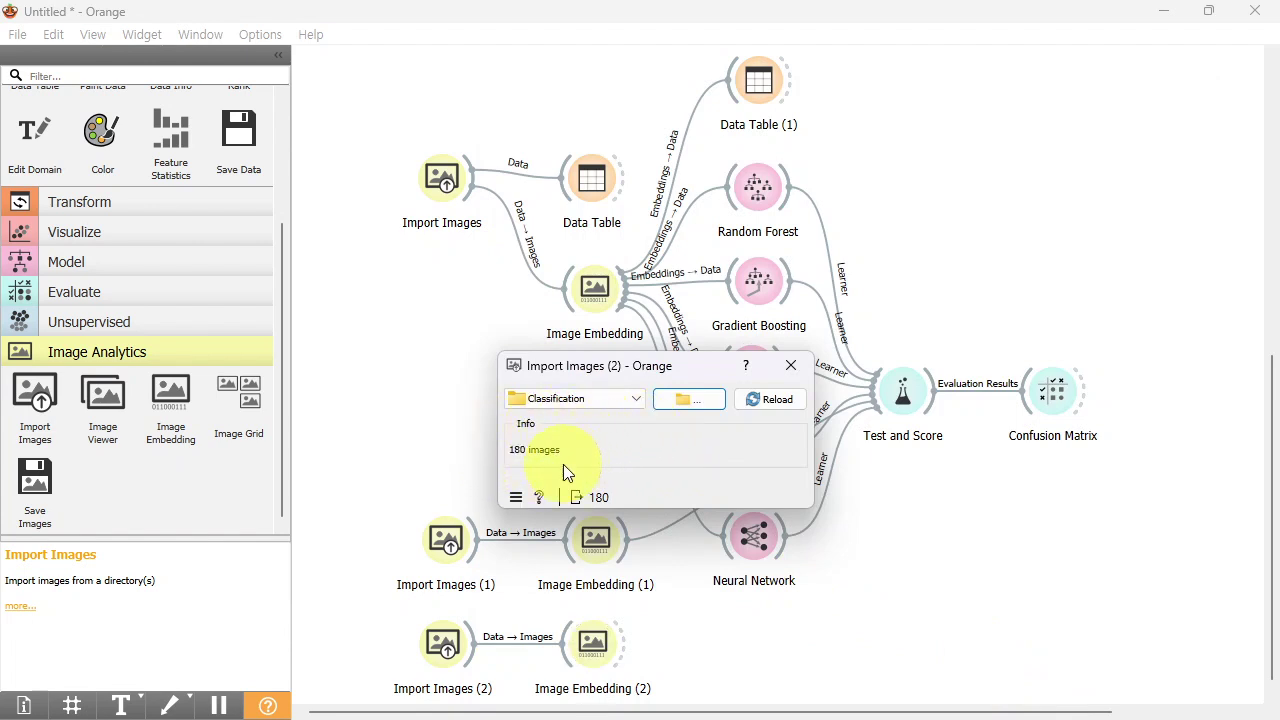
pyautogui.click(788, 365)
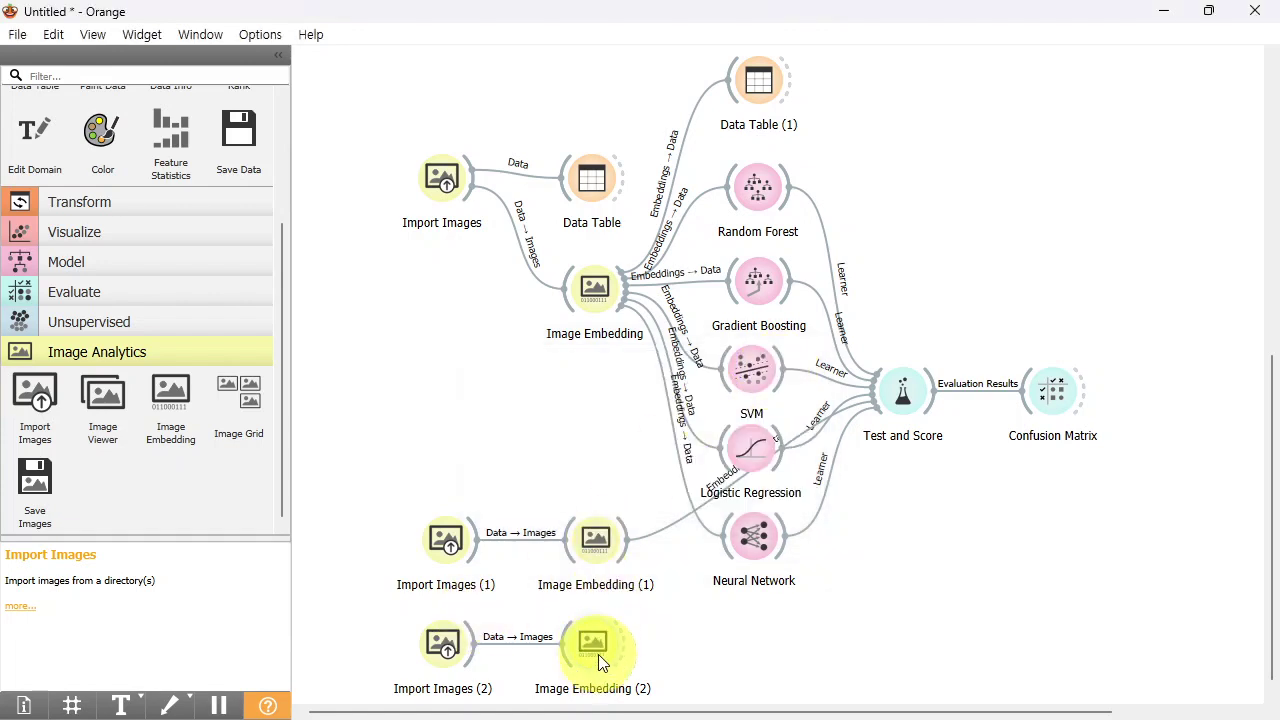
# Add a k-Means widget and connect the third Image Embedding's embeddings to it
pyautogui.click(138, 321)
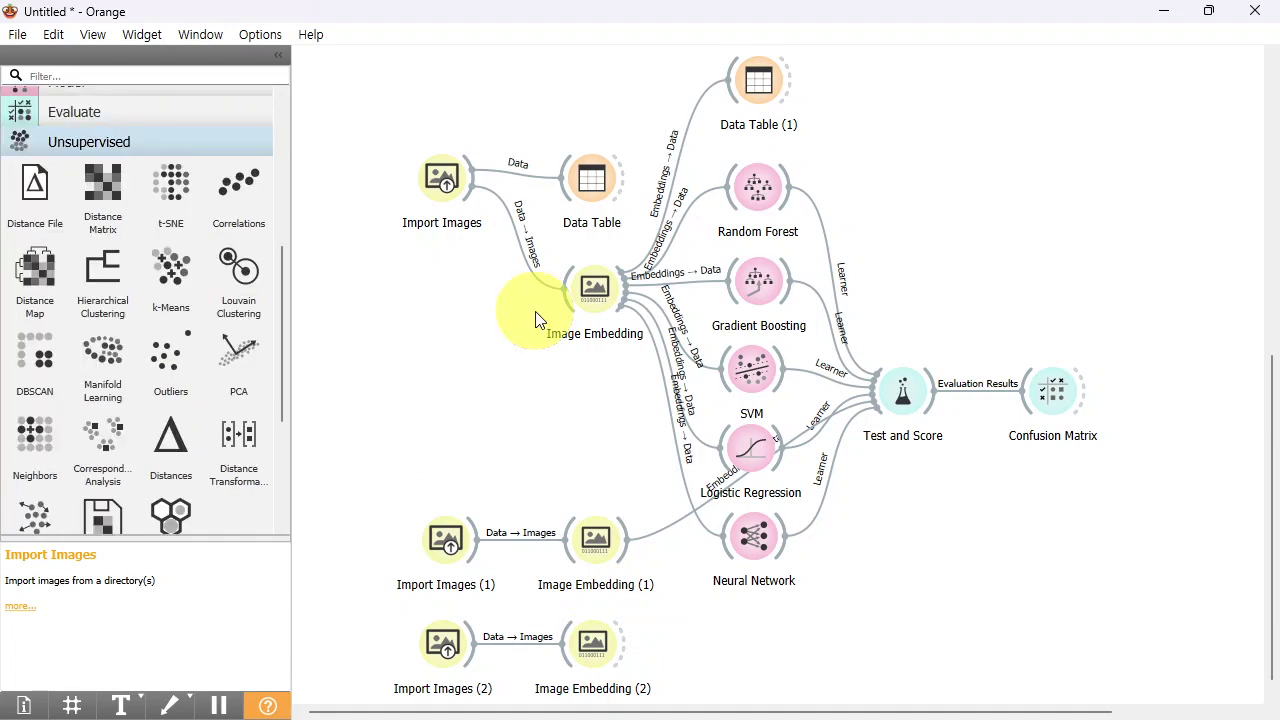
pyautogui.click(178, 278)
pyautogui.moveTo(623, 644); pyautogui.dragTo(745, 650)
# Set k-Means to try a range of 2 to 8 clusters, compare the silhouette scores, and close its window
pyautogui.doubleClick(744, 650)
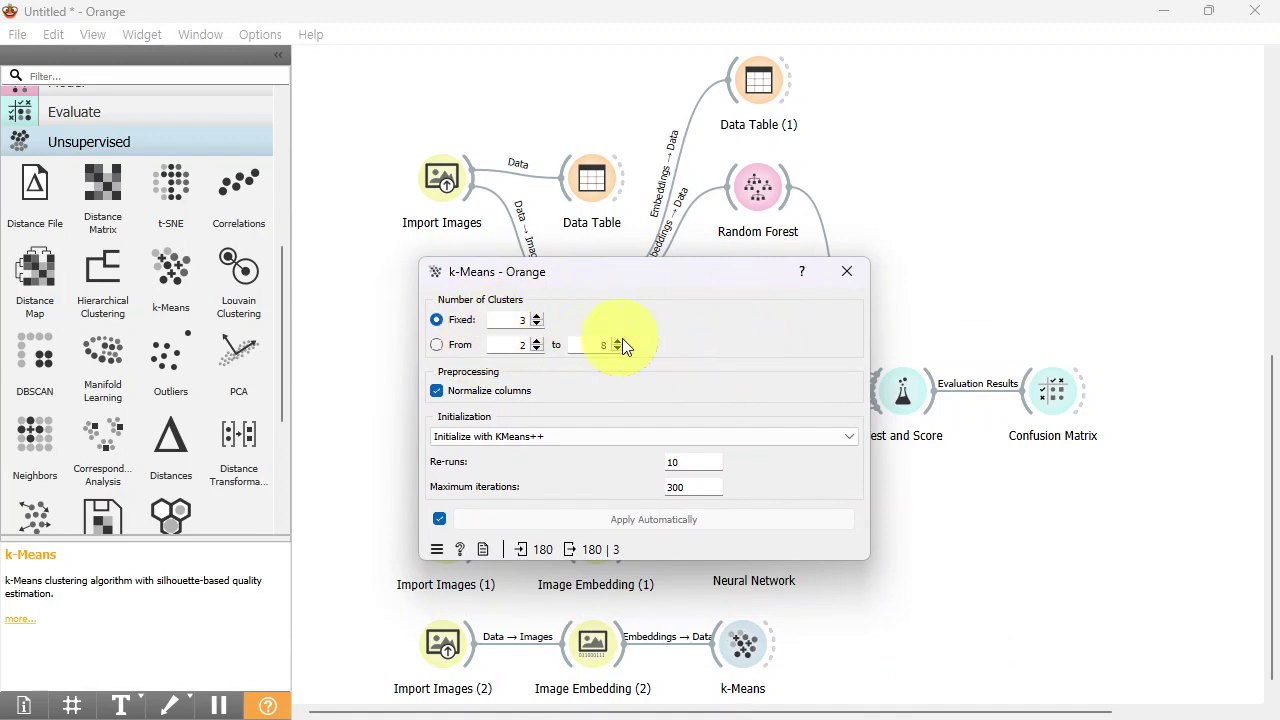
pyautogui.click(438, 345)
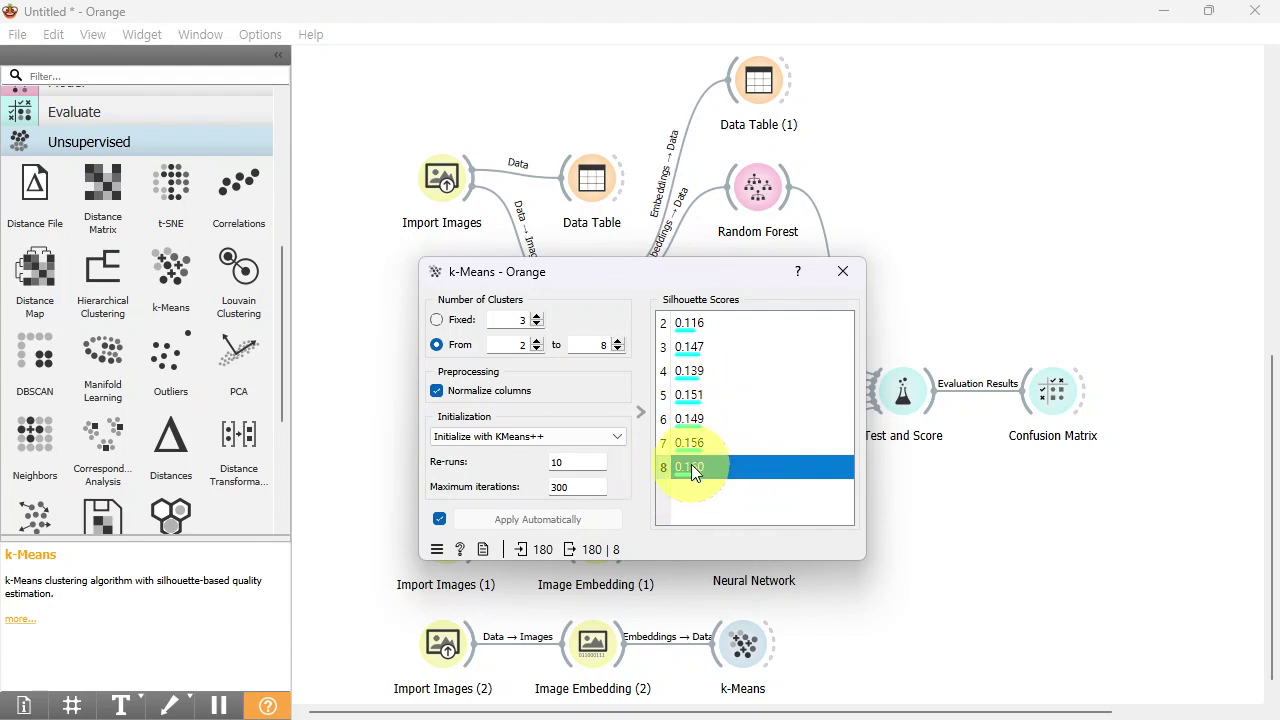
pyautogui.click(838, 276)
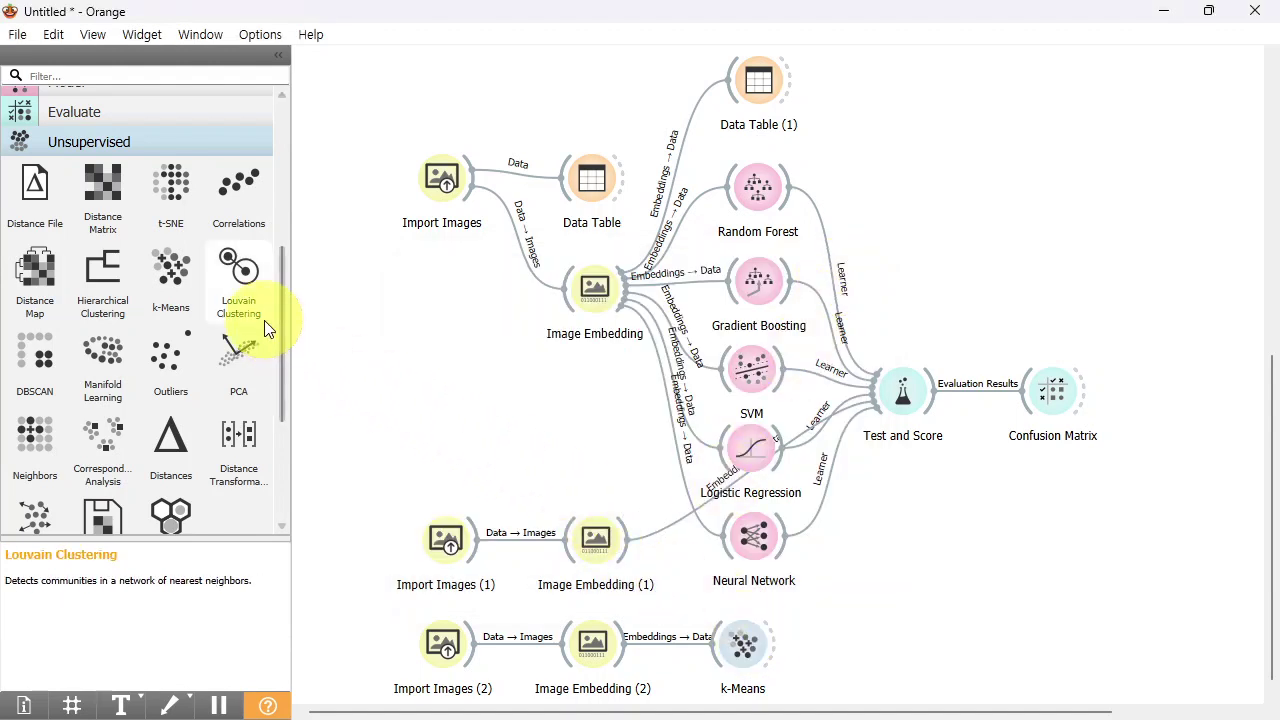
# Add an Image Viewer widget and connect the k-Means output to it
pyautogui.click(158, 150)
pyautogui.click(103, 395)
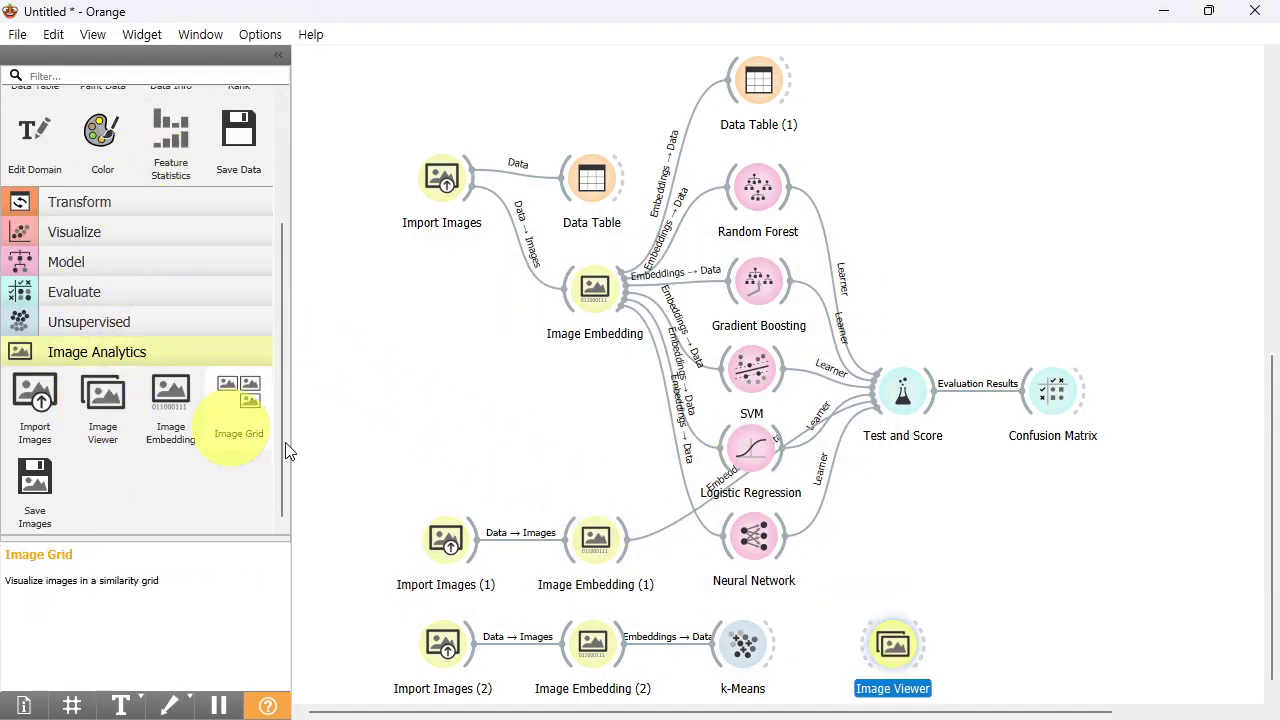
pyautogui.moveTo(773, 645); pyautogui.dragTo(893, 645)
# Open the Image Viewer, widen its window to fit four images per row, and set the title attribute to Cluster
pyautogui.doubleClick(890, 648)
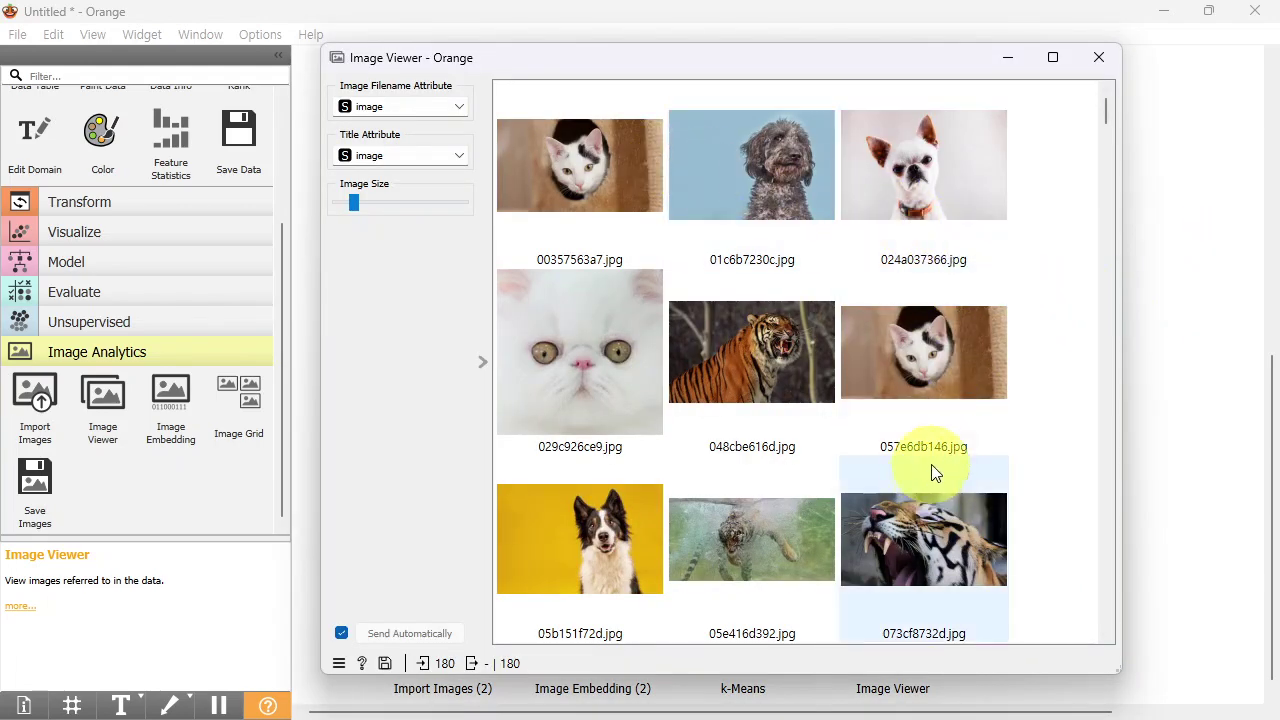
pyautogui.scroll(-5, 932, 472)
pyautogui.moveTo(1119, 338); pyautogui.dragTo(1248, 337)
pyautogui.click(403, 156)
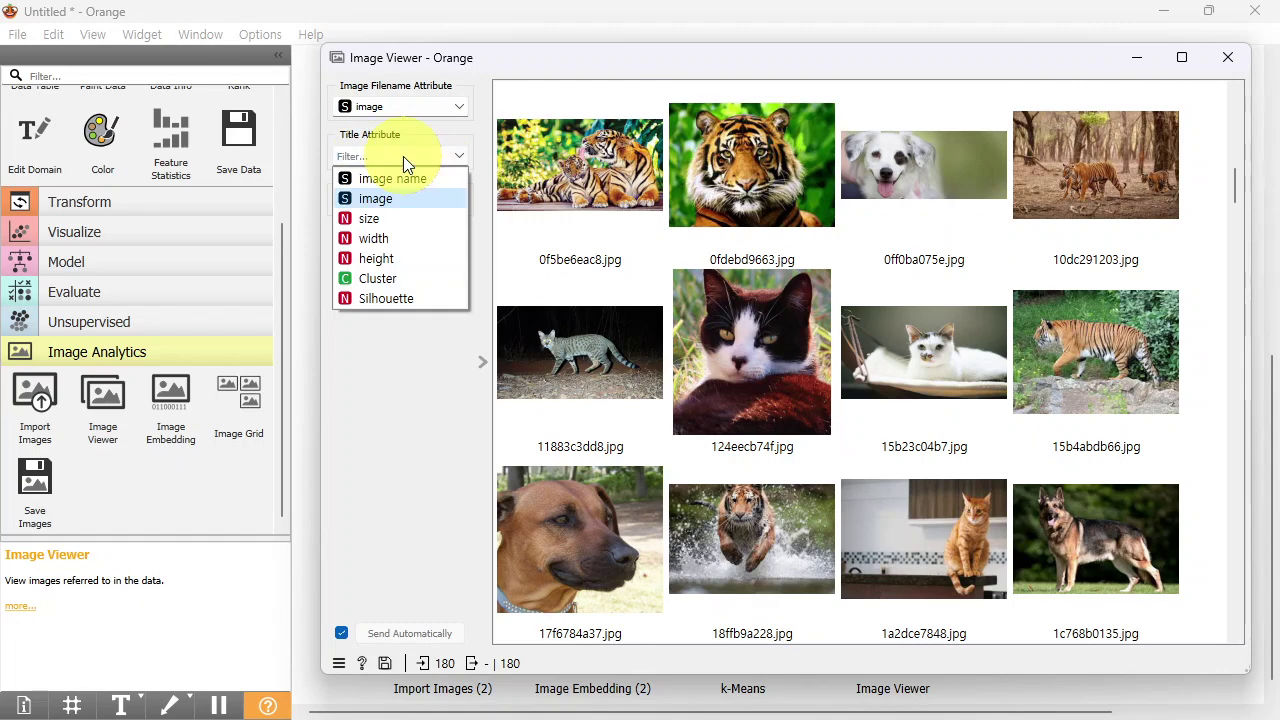
pyautogui.click(373, 284)
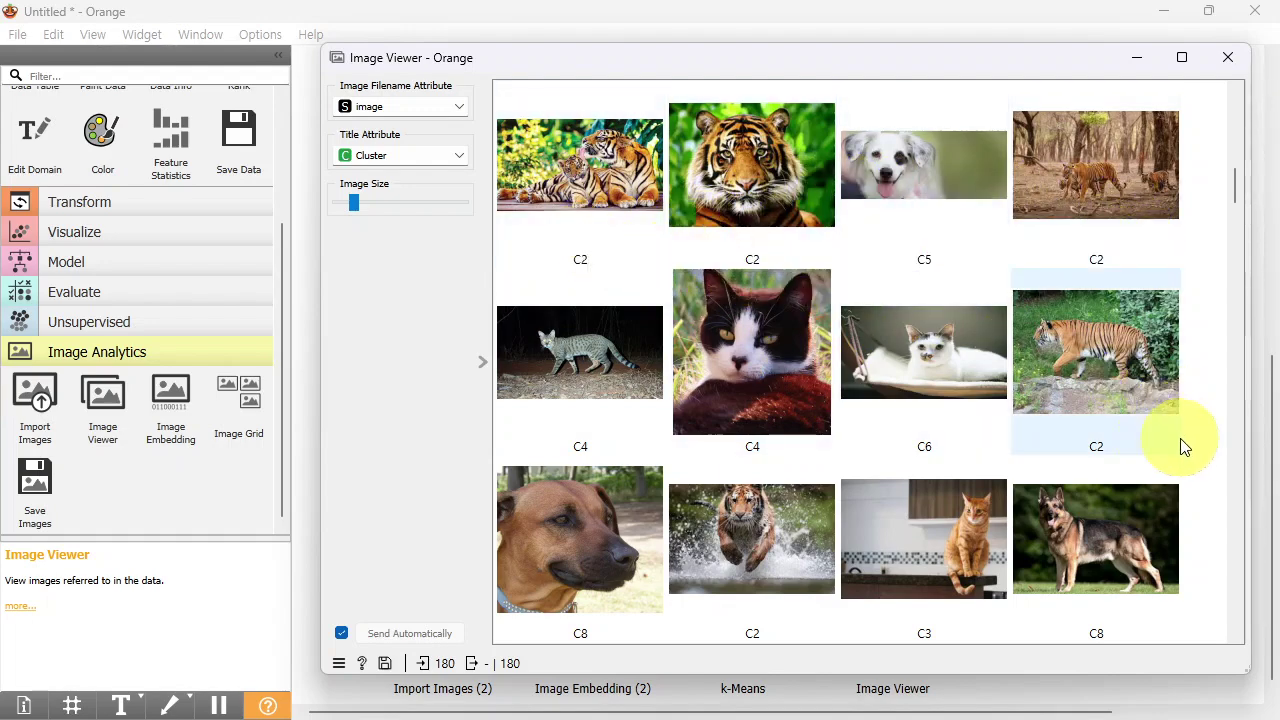
# Browse the images in the Image Viewer and examine how cats, dogs and tigers are assigned to the k-Means clusters
pyautogui.scroll(-5, 1113, 420)
pyautogui.scroll(1, 1113, 421)
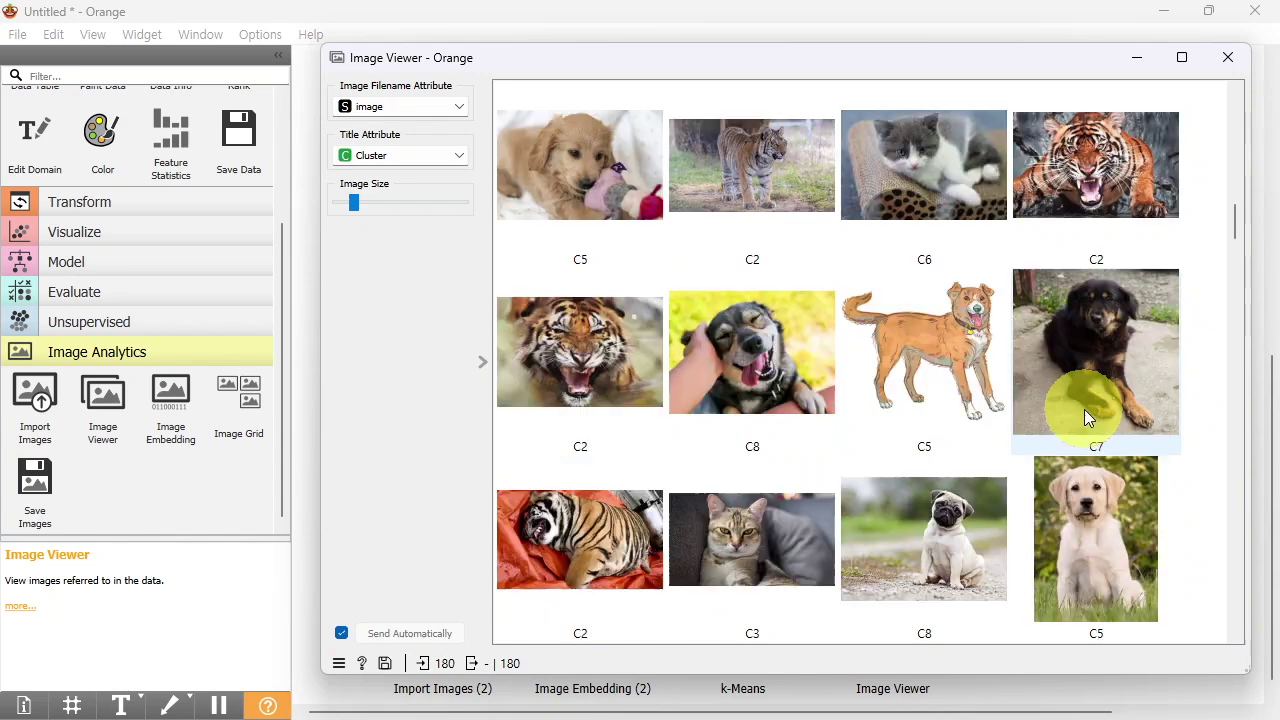
pyautogui.scroll(-1, 631, 548)
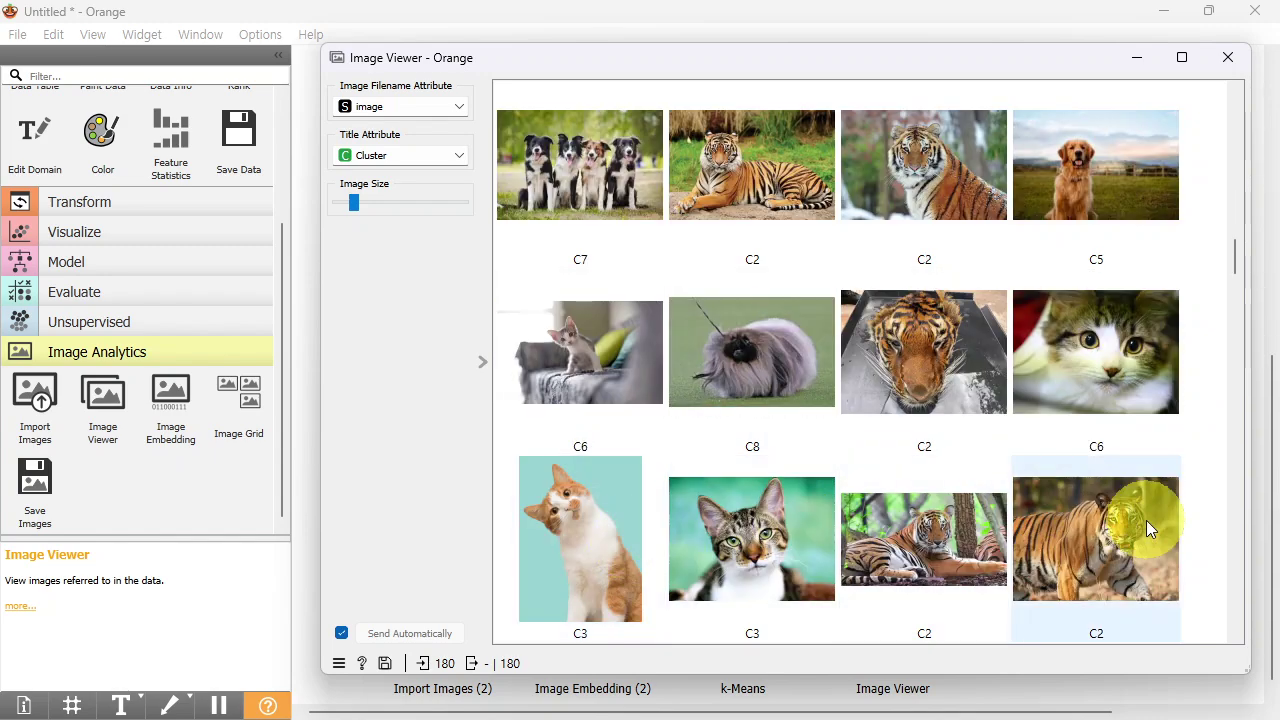
pyautogui.scroll(-1, 897, 540)
pyautogui.scroll(1, 897, 540)
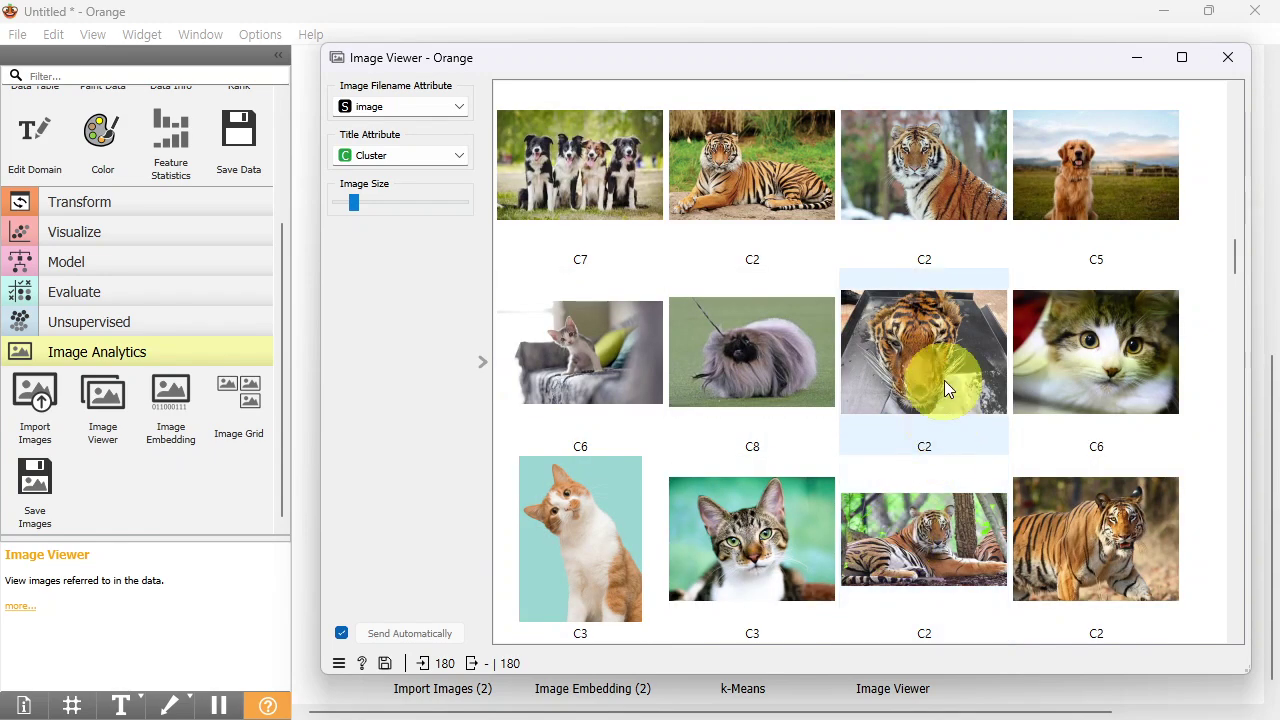
pyautogui.scroll(-2, 1031, 455)
pyautogui.scroll(-1, 1029, 451)
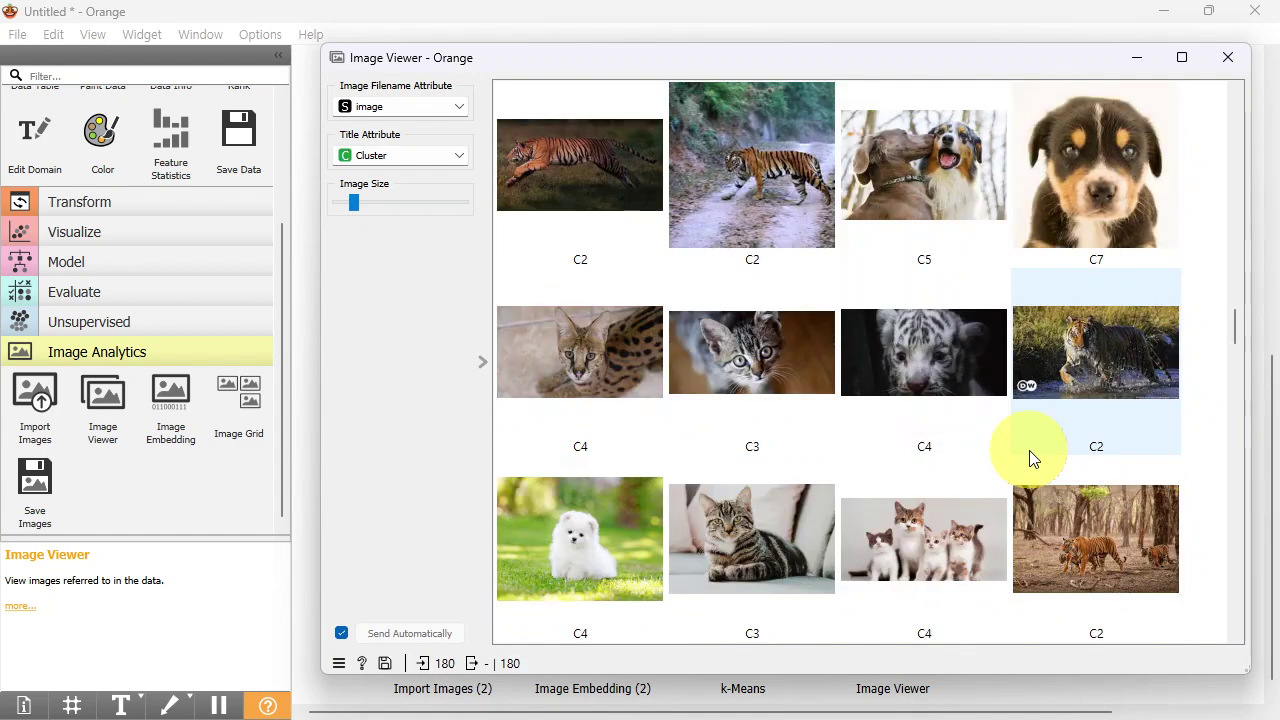
pyautogui.scroll(2, 1029, 451)
pyautogui.scroll(3, 1033, 458)
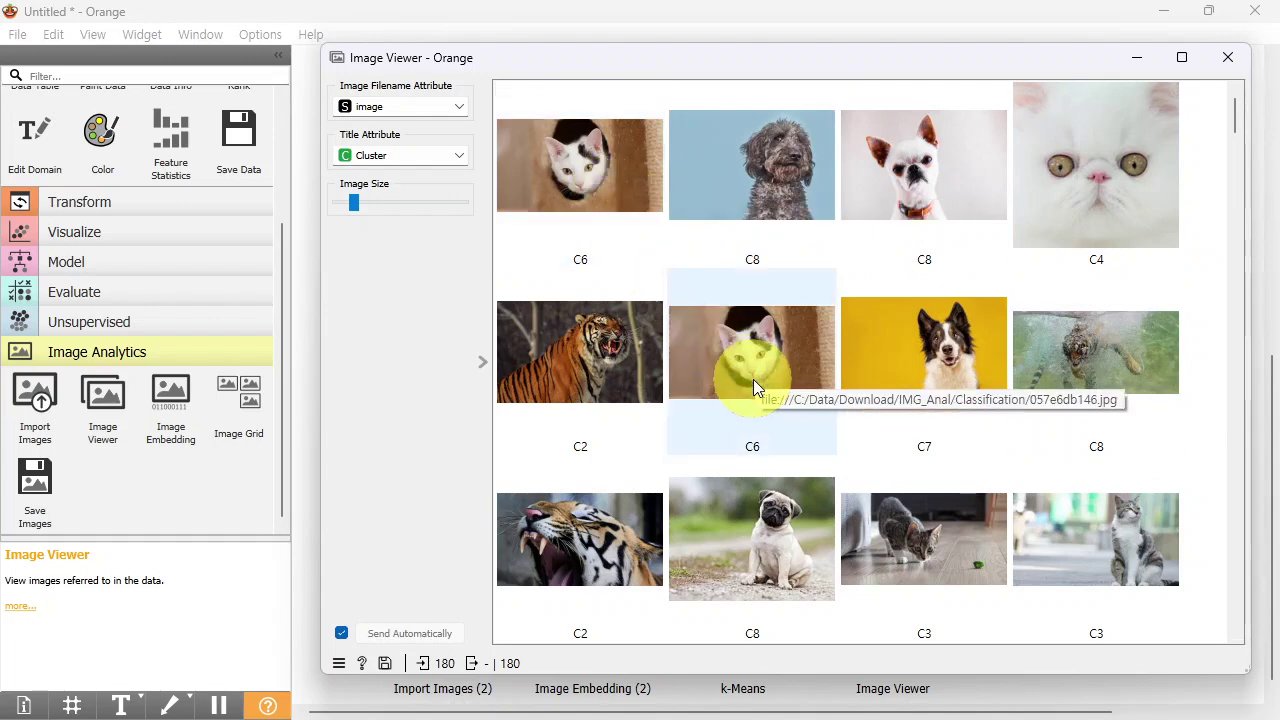
pyautogui.scroll(-3, 753, 380)
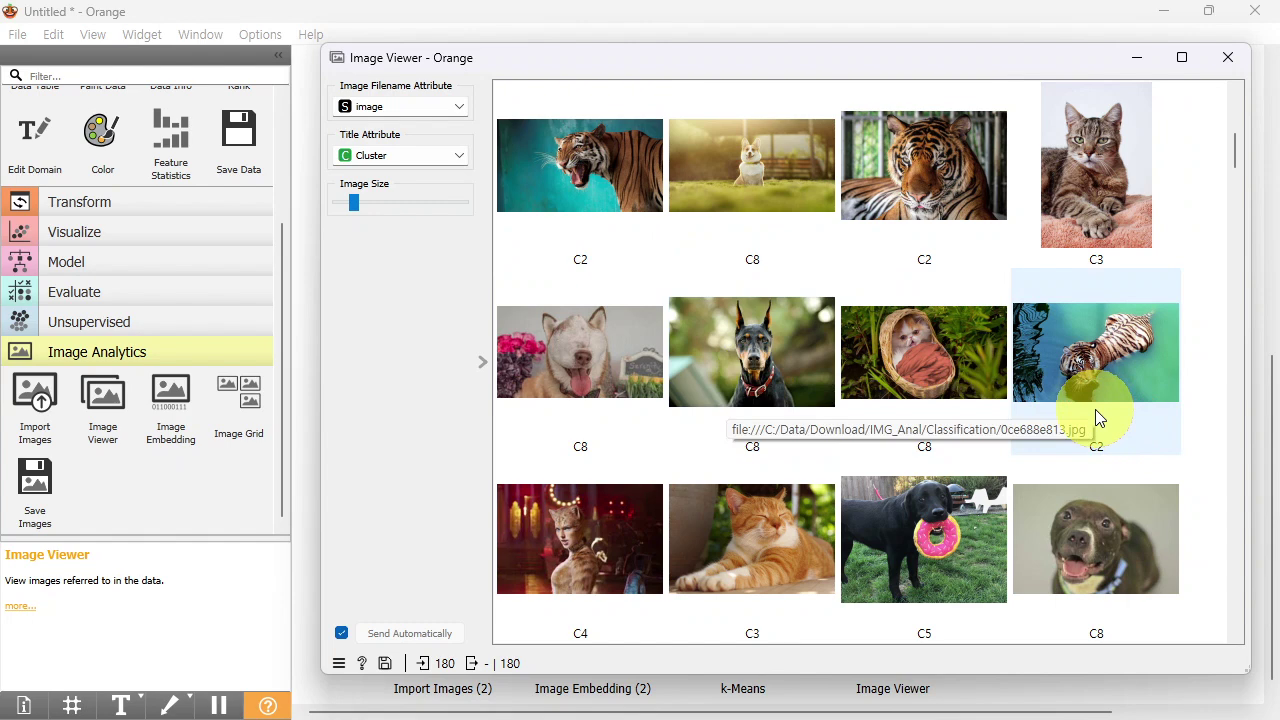
pyautogui.scroll(-3, 1095, 409)
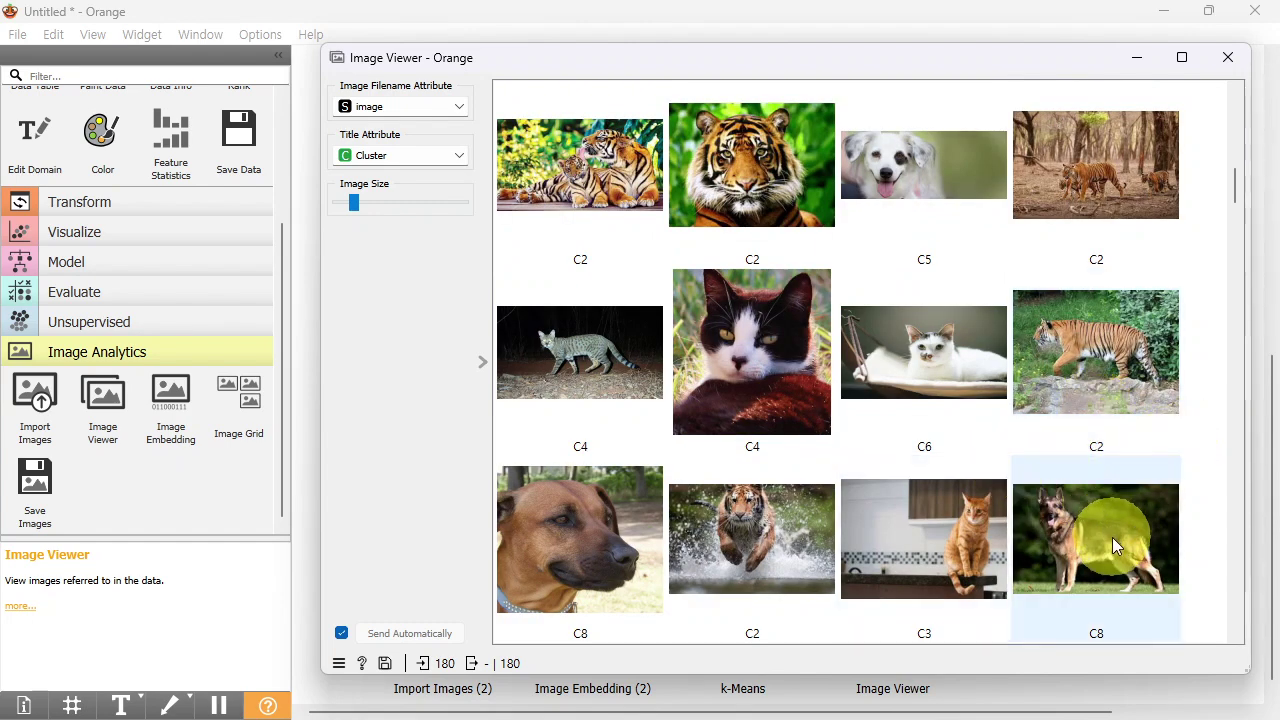
pyautogui.scroll(3, 1111, 537)
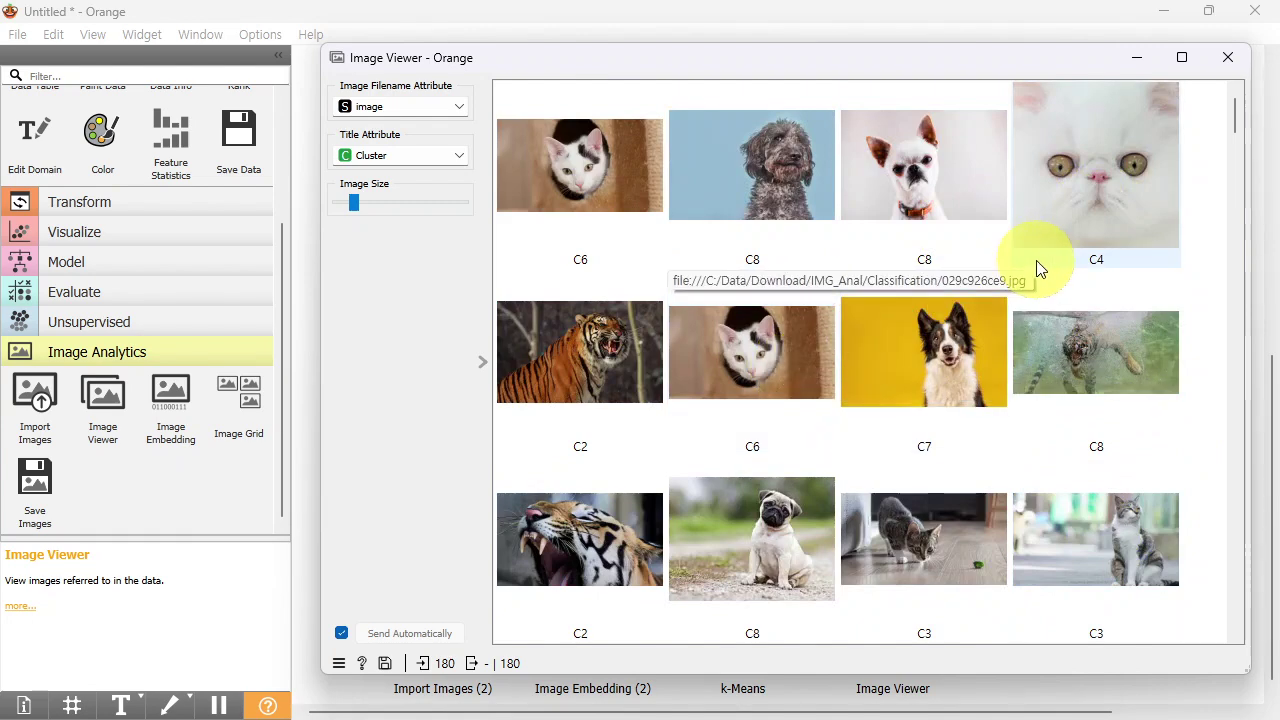
pyautogui.scroll(-3, 1040, 268)
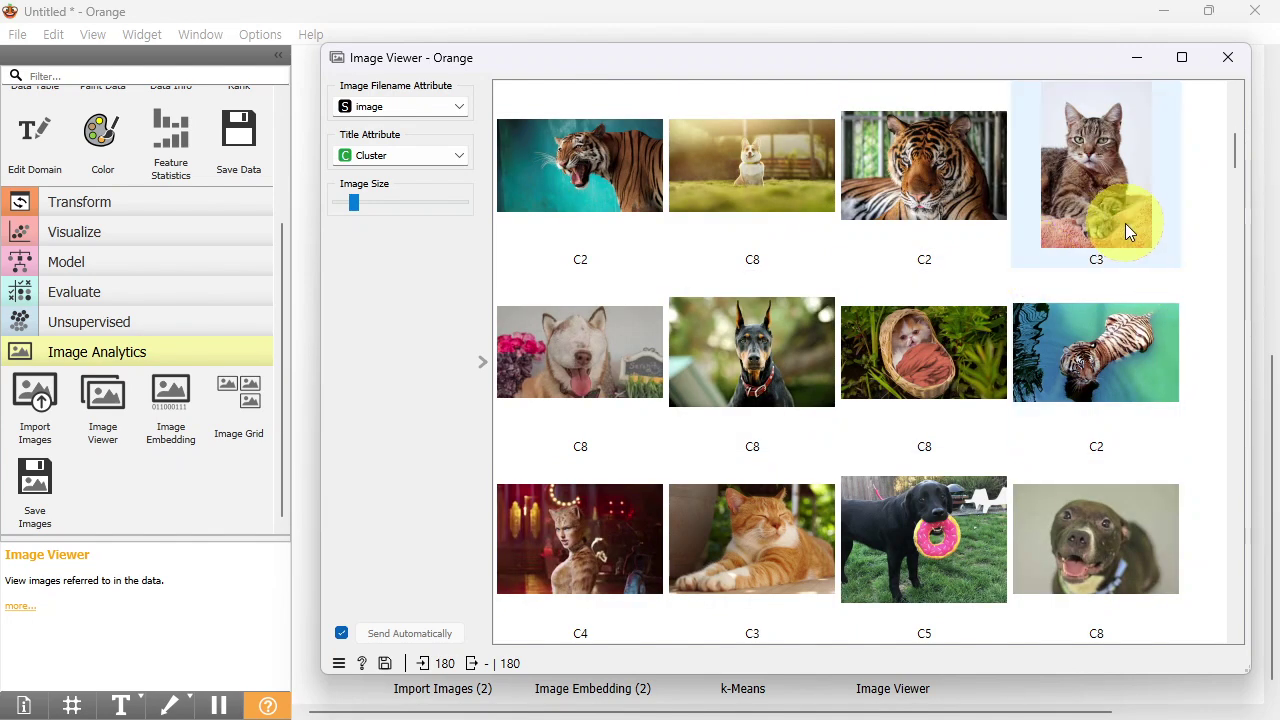
pyautogui.scroll(-3, 1066, 348)
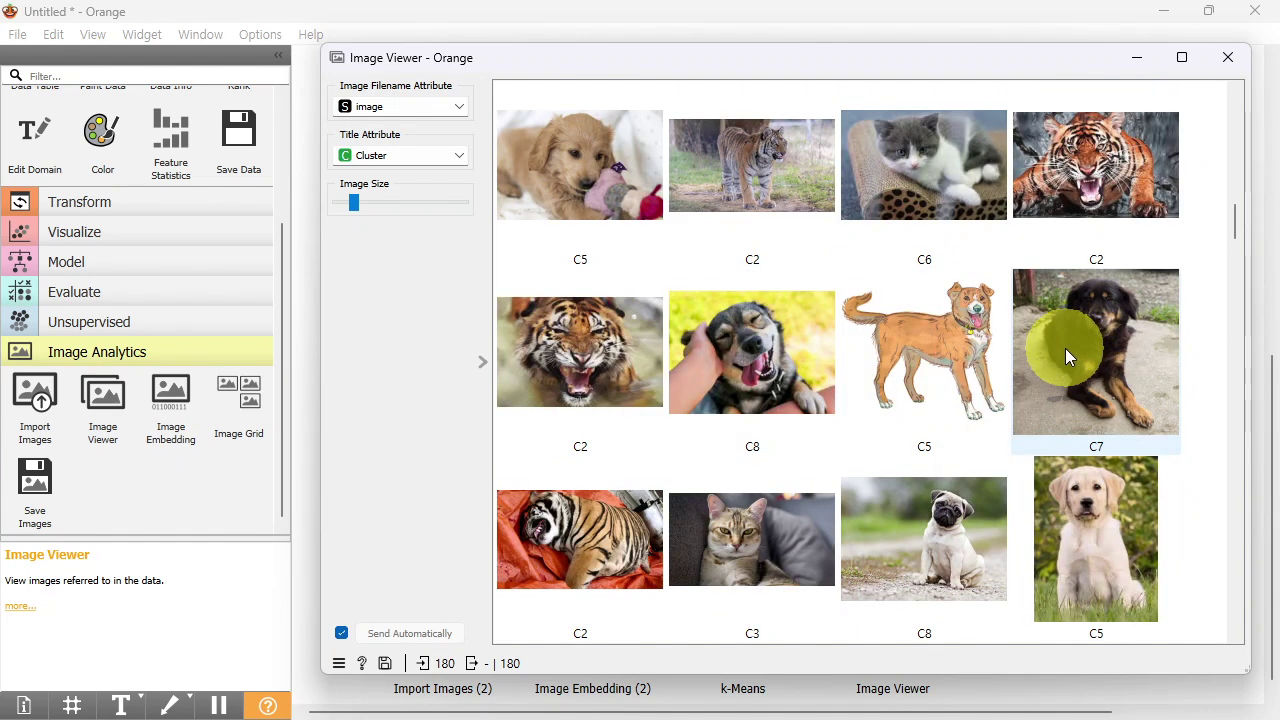
pyautogui.scroll(-3, 1060, 350)
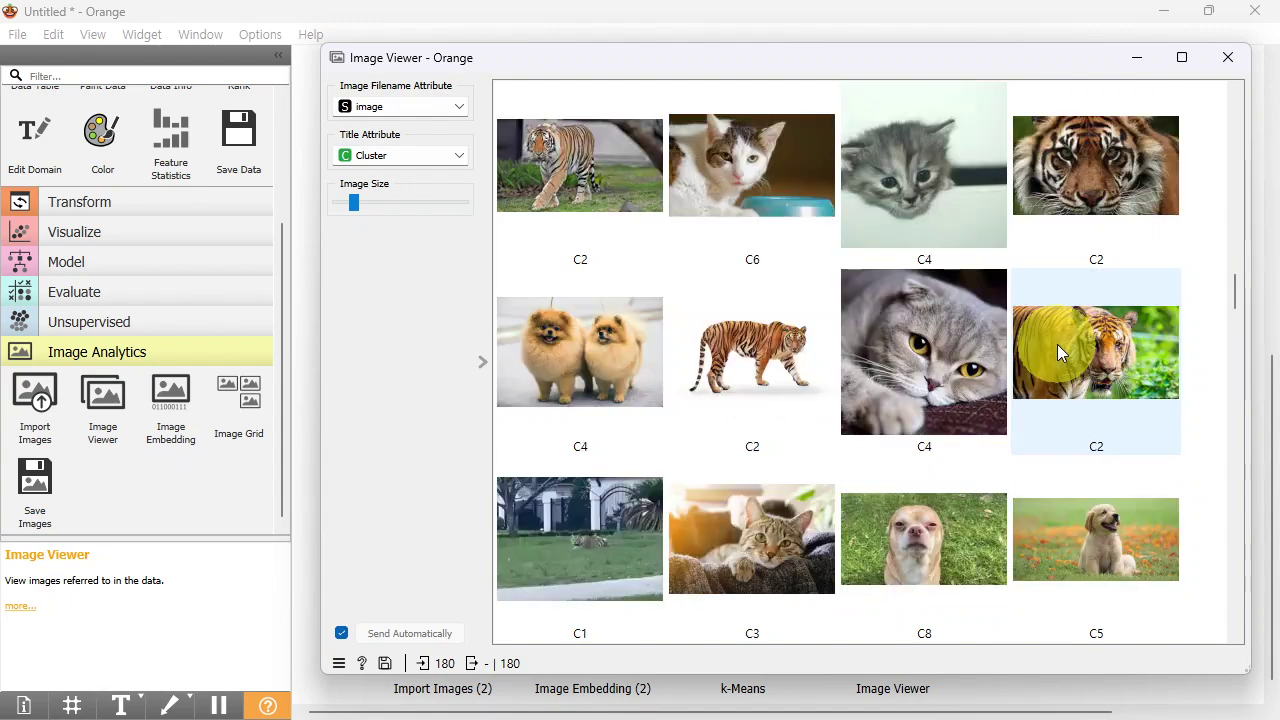
pyautogui.scroll(-6, 1060, 352)
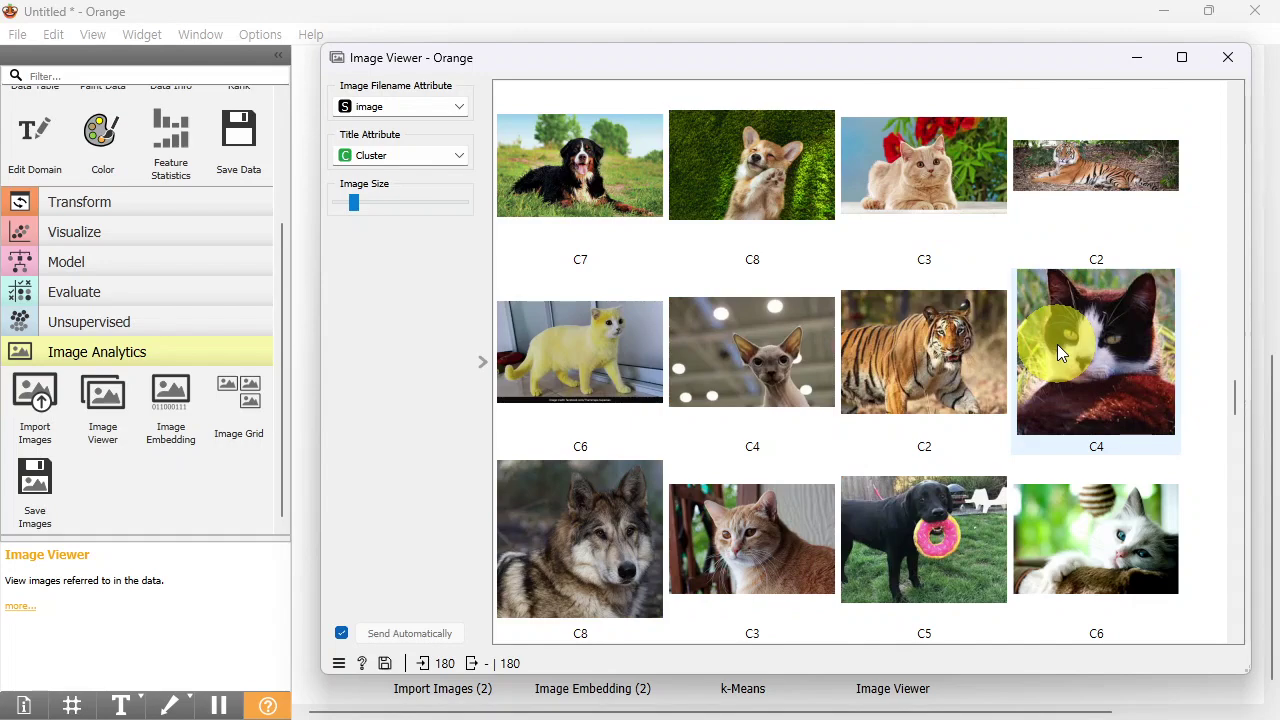
pyautogui.scroll(-3, 1057, 344)
pyautogui.scroll(-6, 1046, 352)
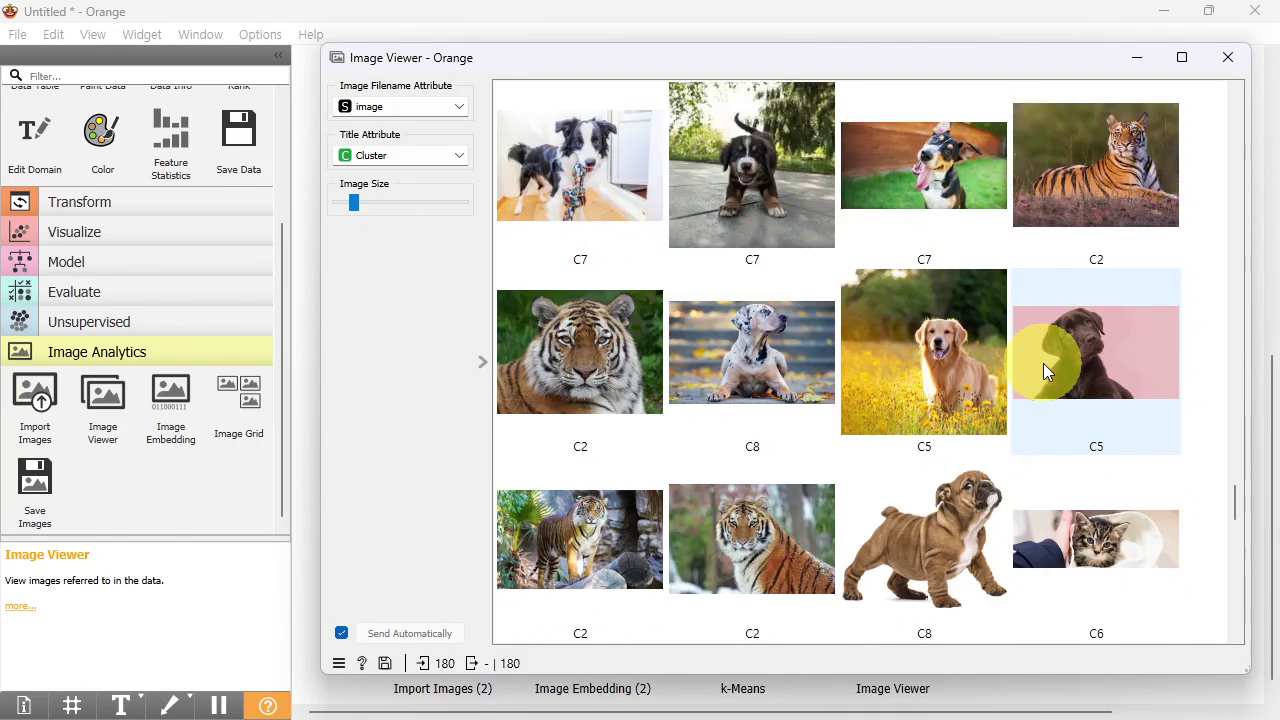
# Close the Image Viewer, choose the 3-cluster solution in the k-Means silhouette scores, and close the k-Means window
pyautogui.click(1228, 57)
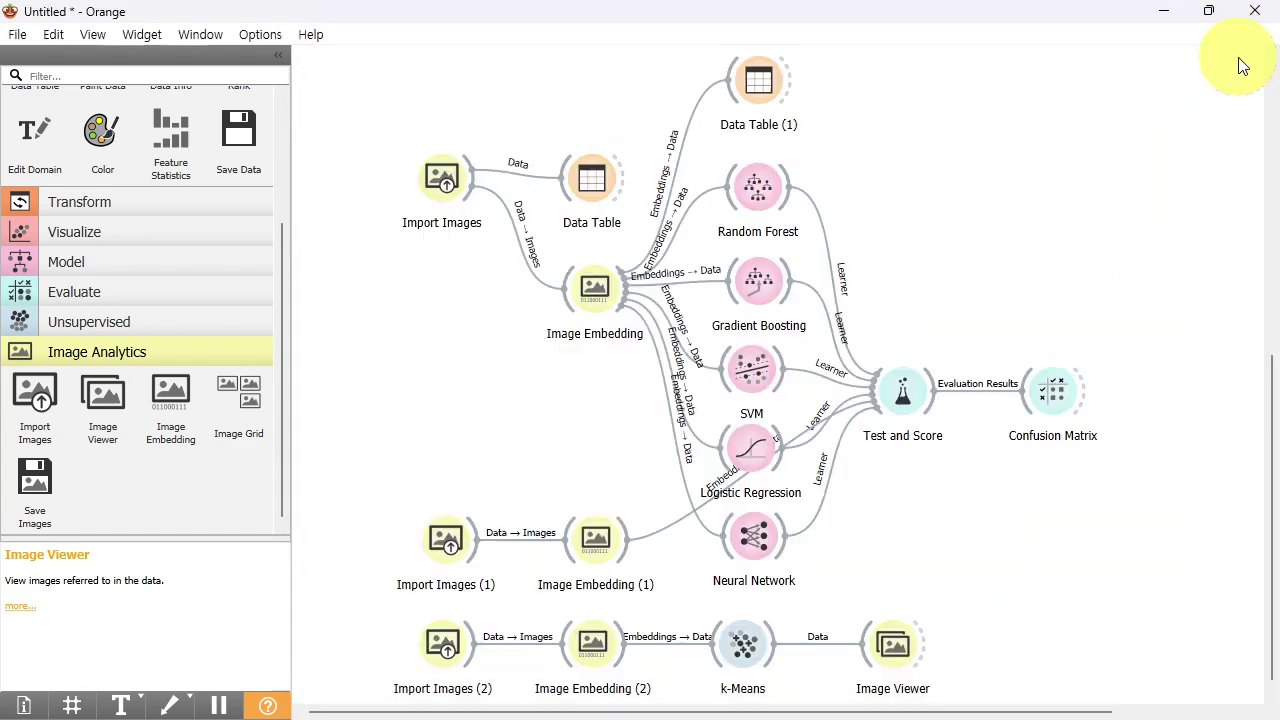
pyautogui.doubleClick(740, 642)
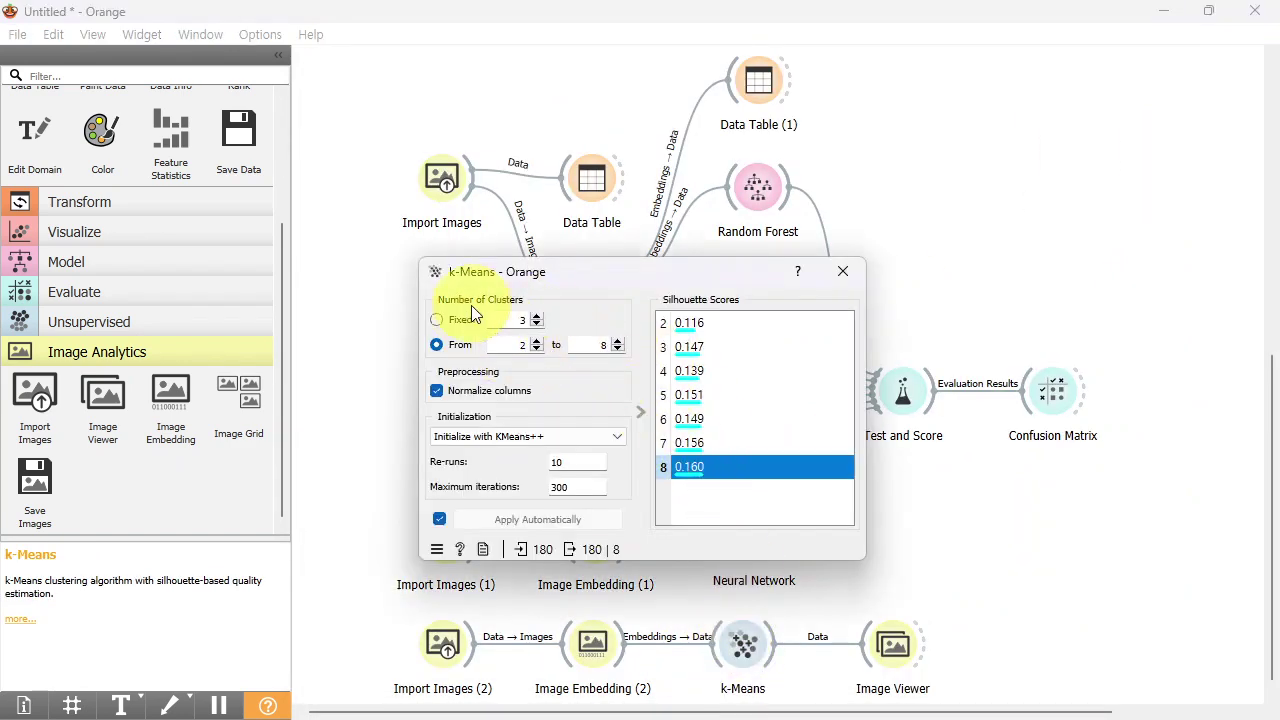
pyautogui.click(698, 356)
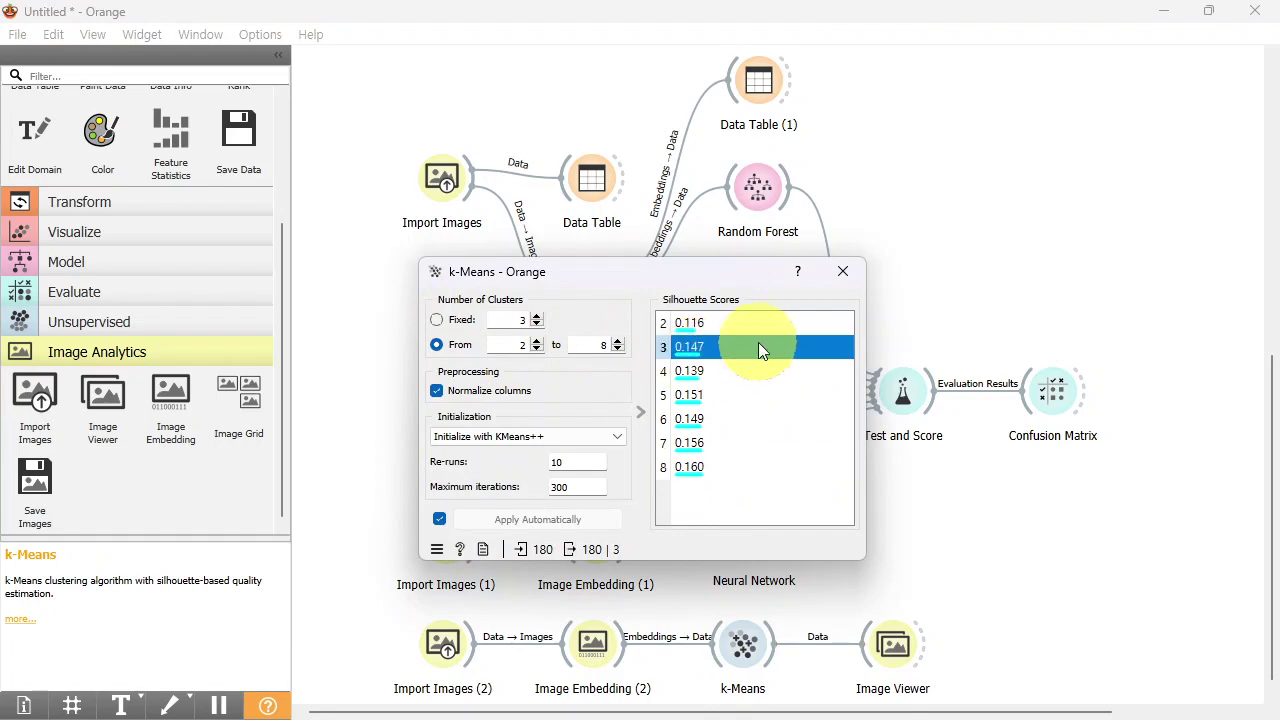
pyautogui.click(843, 271)
# Reopen the Image Viewer, examine how the cats, dogs and tigers are assigned to the three clusters, and close it
pyautogui.click(893, 648)
pyautogui.doubleClick(895, 649)
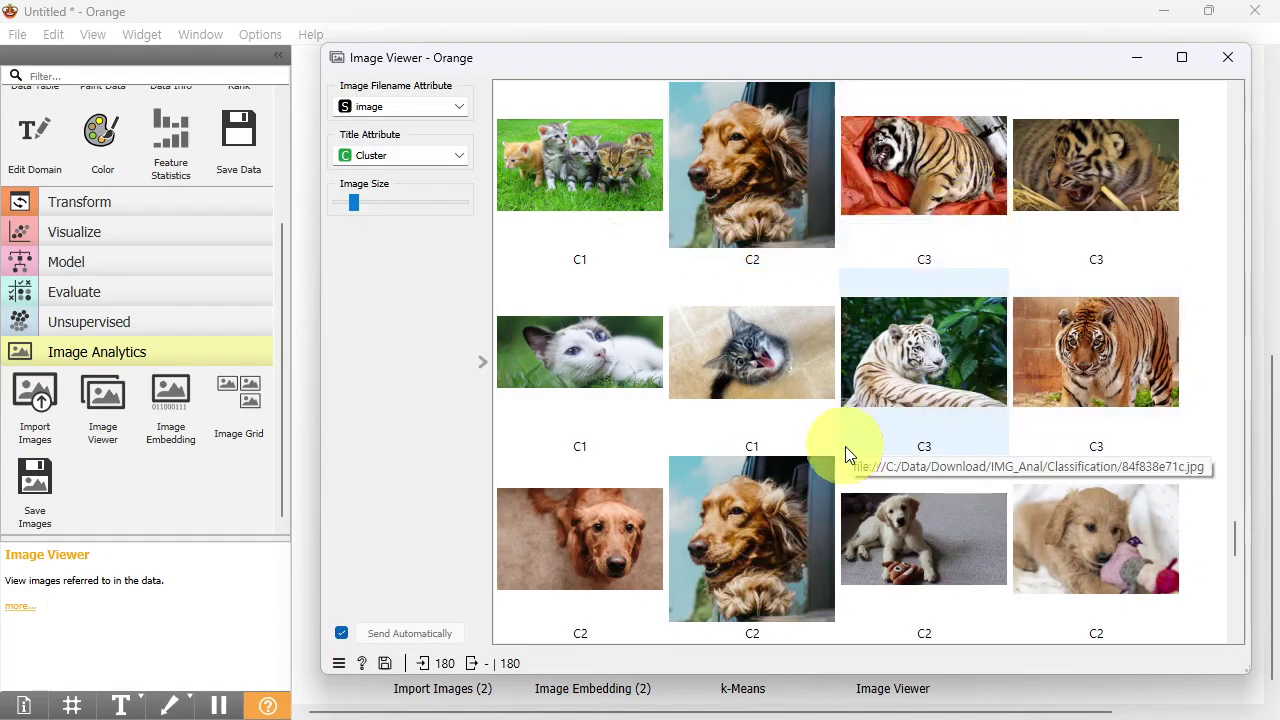
pyautogui.scroll(-2, 999, 398)
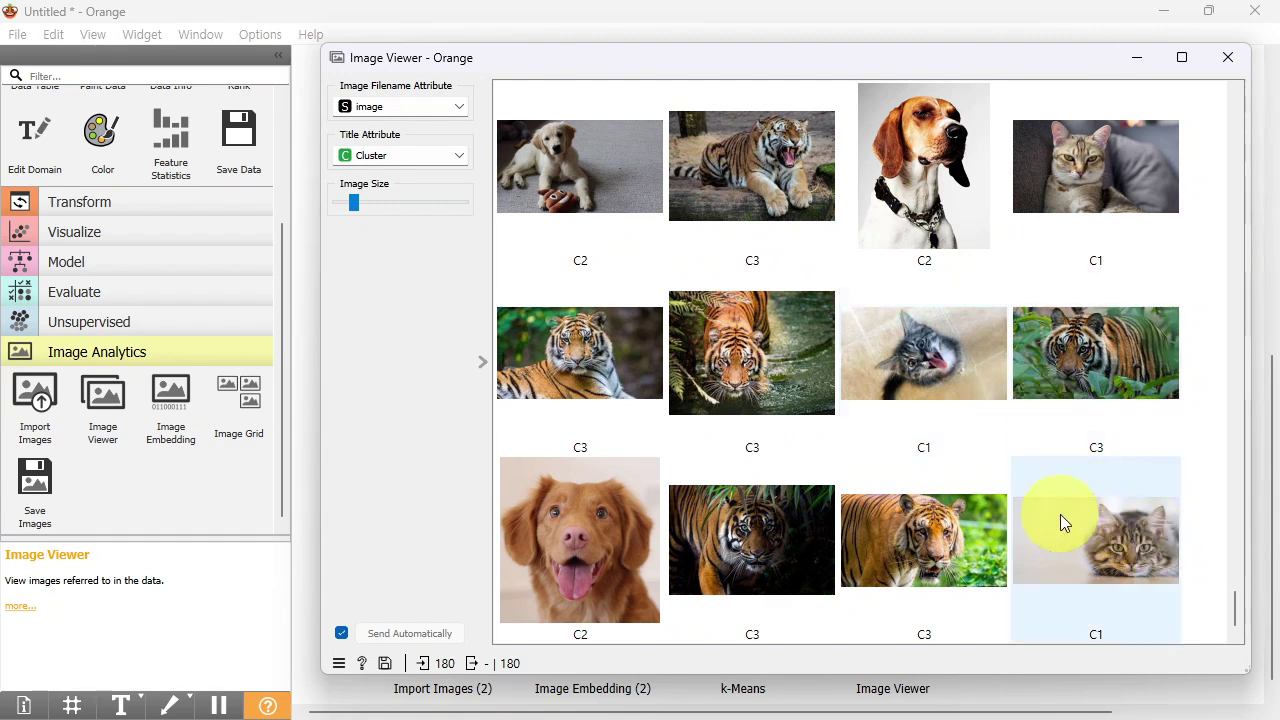
pyautogui.scroll(2, 1060, 514)
pyautogui.scroll(2, 1075, 500)
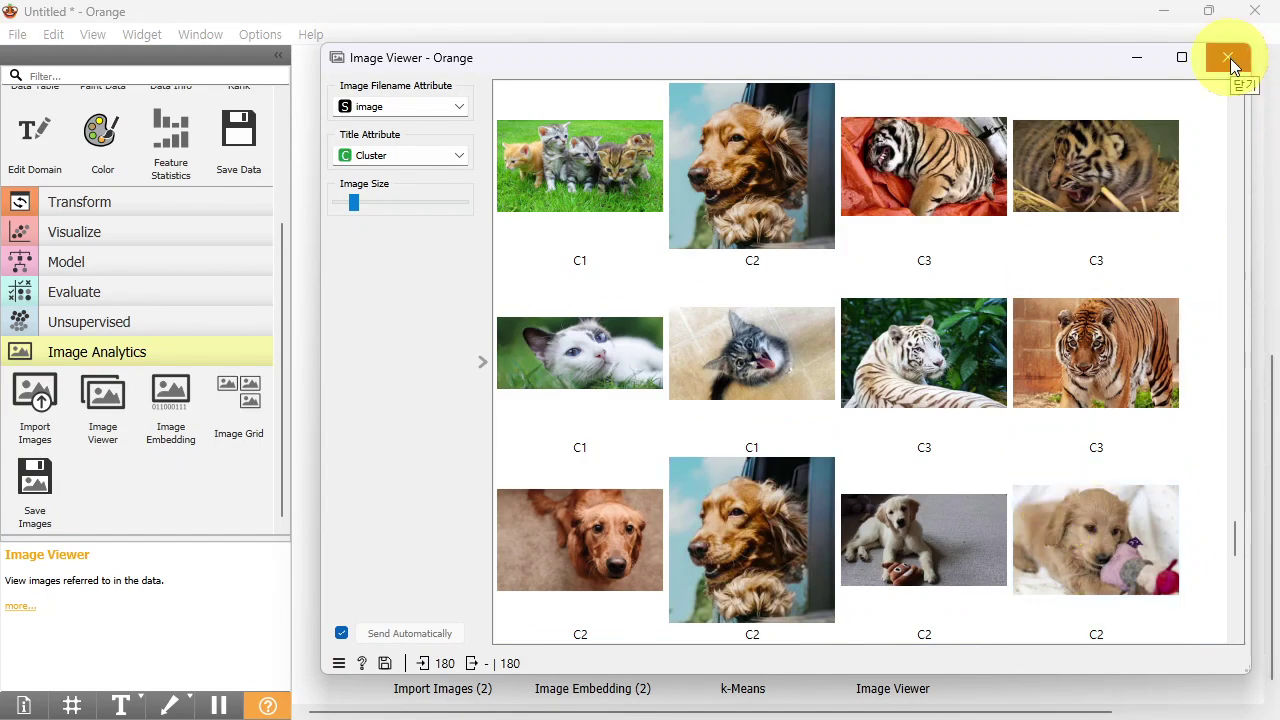
pyautogui.scroll(3, 1113, 325)
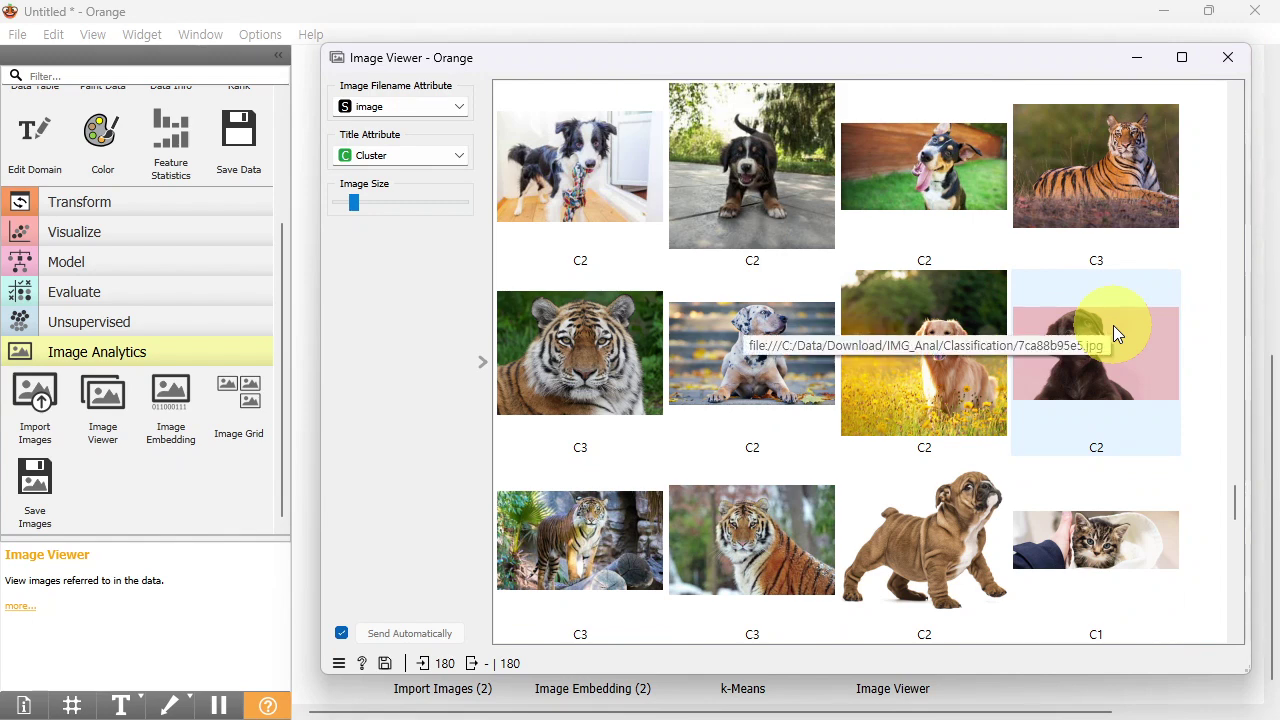
pyautogui.scroll(3, 1109, 350)
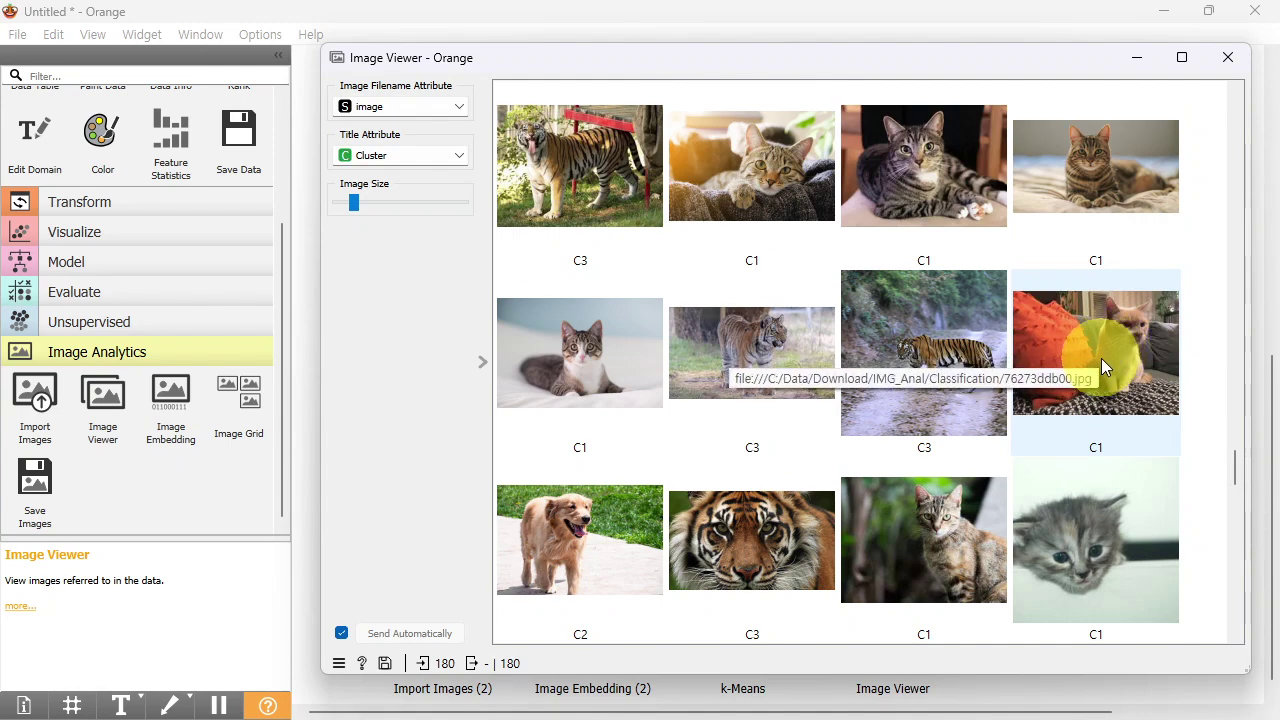
pyautogui.scroll(3, 1101, 362)
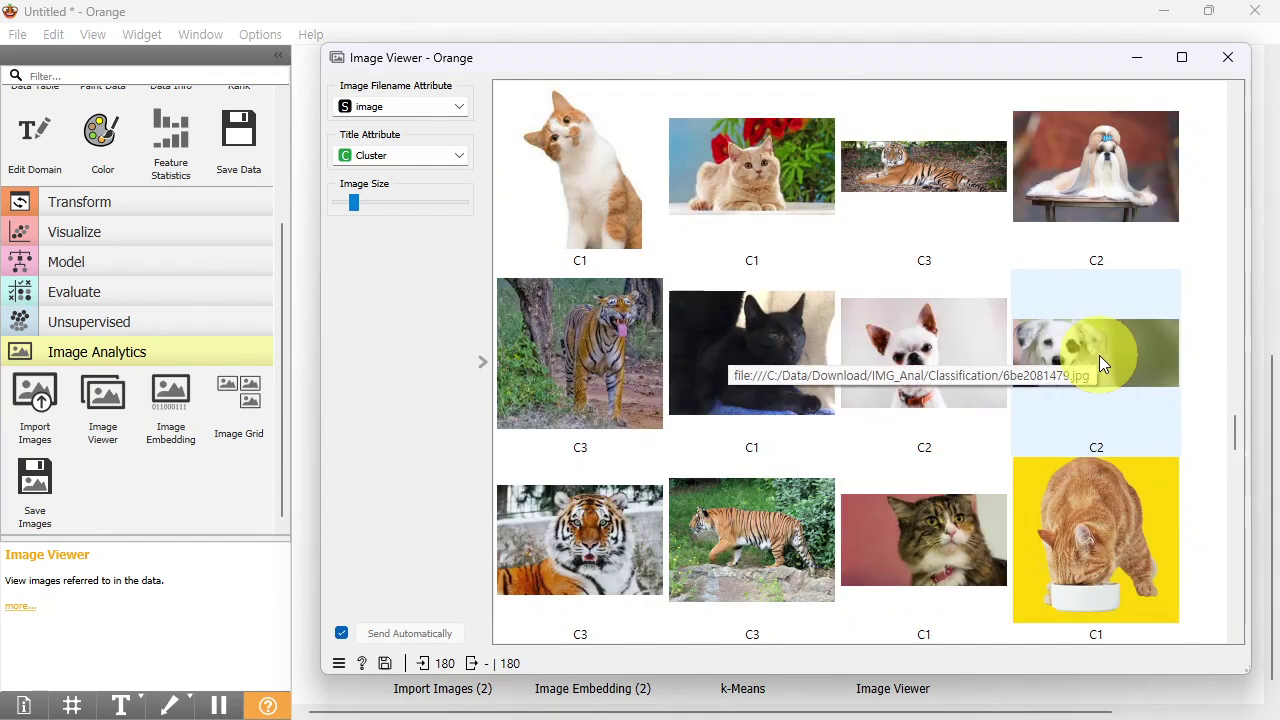
pyautogui.scroll(3, 1099, 355)
pyautogui.click(1228, 57)
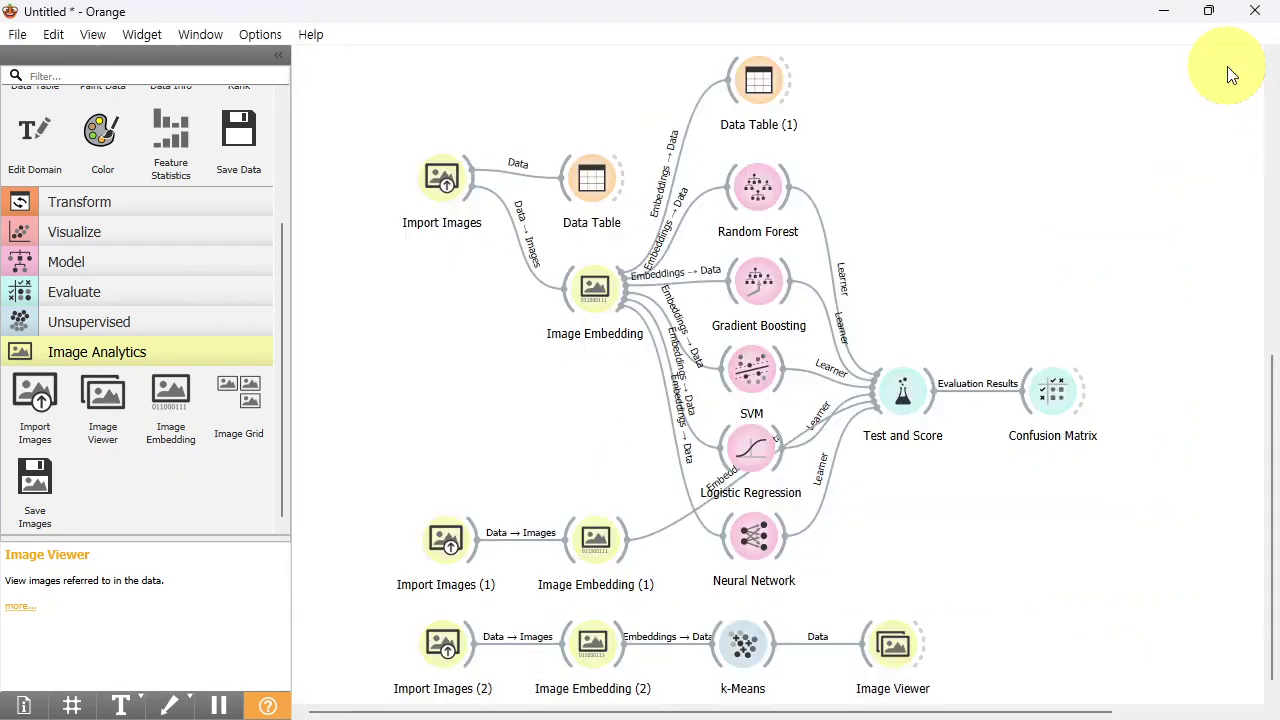